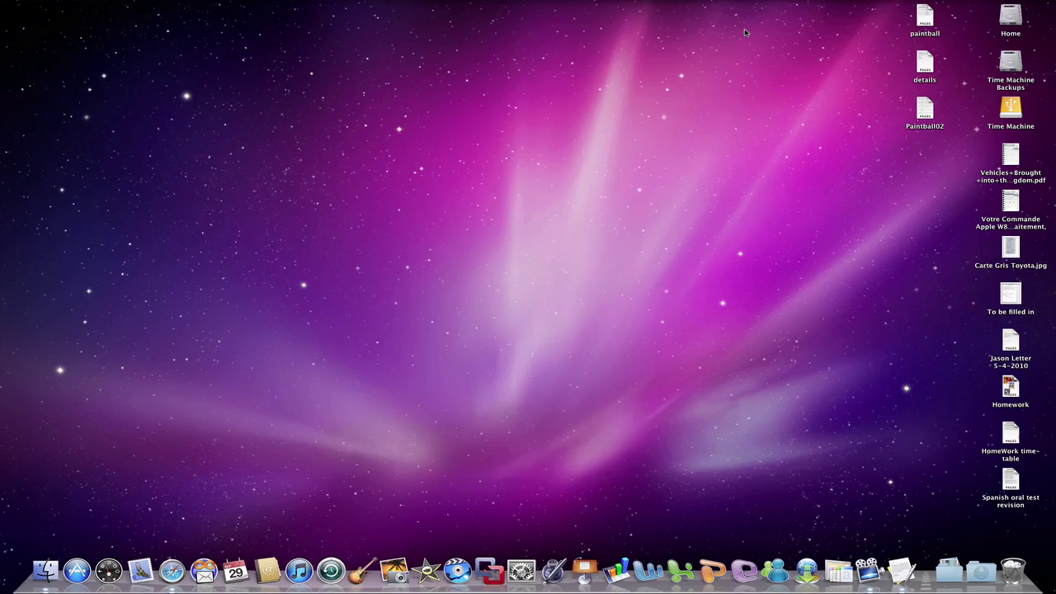
- Switch to the desktop space holding the Untitled download note and reposition the note's window higher on the screen
{"action": "key", "text": "ctrl+Left"}
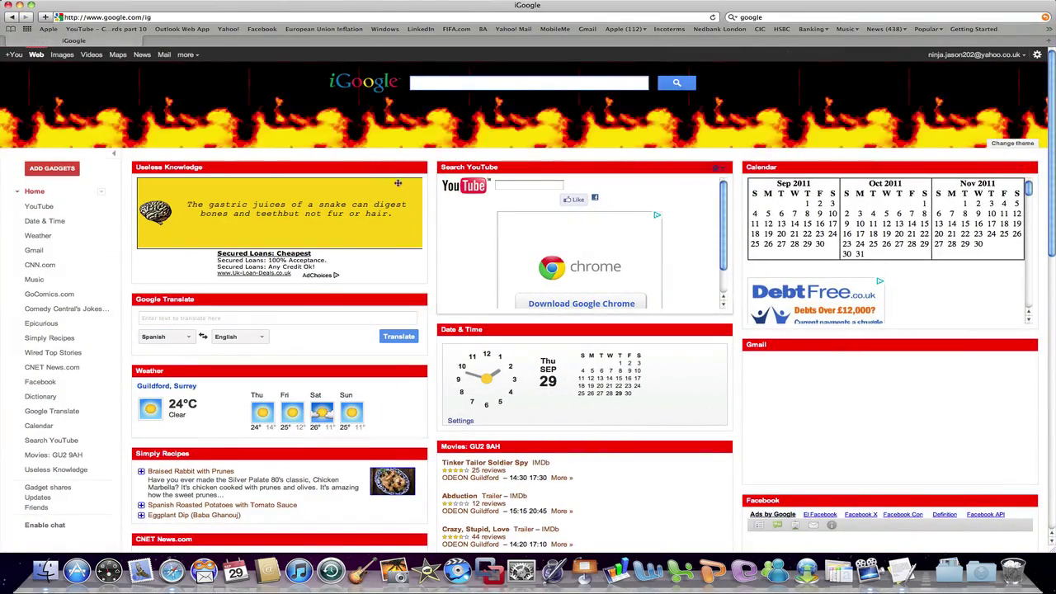
{"action": "key", "text": "ctrl+Right"}
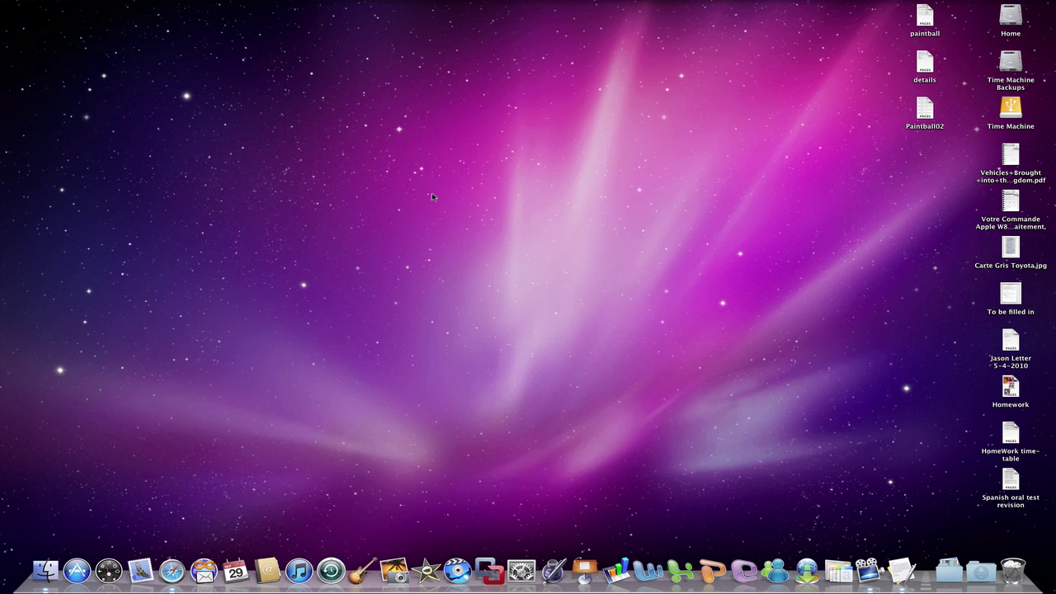
{"action": "key", "text": "ctrl+Left"}
{"action": "key", "text": "ctrl+Down"}
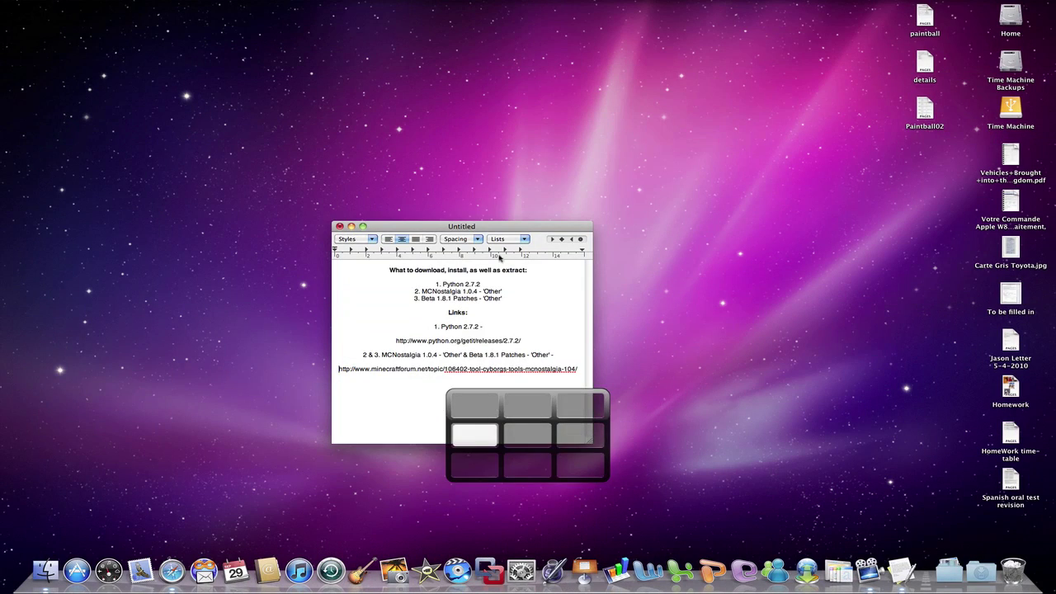
{"action": "left_click_drag", "start_coordinate": [484, 225], "coordinate": [473, 159]}
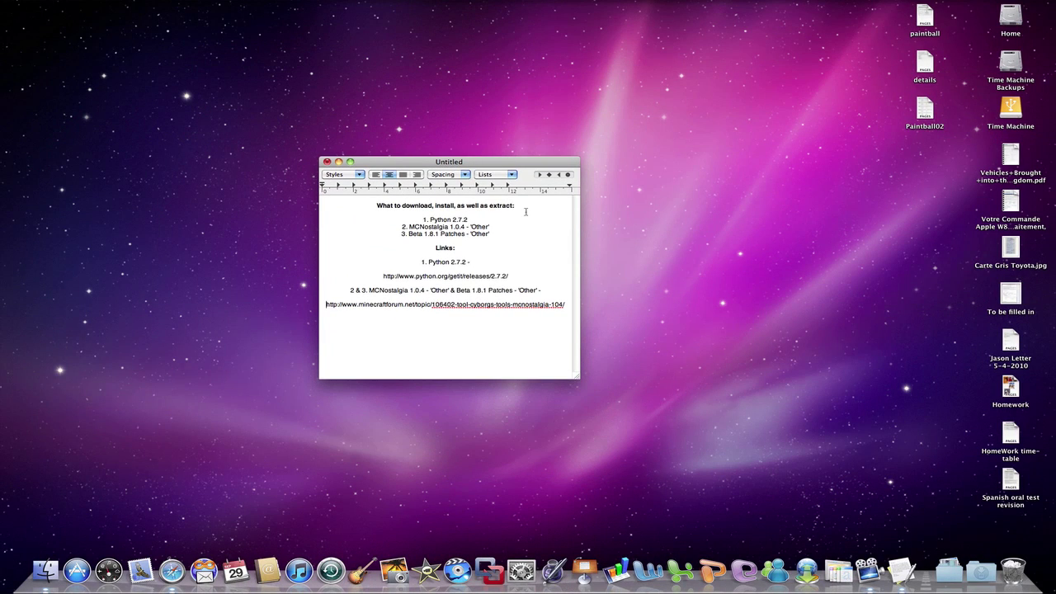
- Review the note's list of items to download, install and extract, along with the links given for Python and MCNostalgia
{"action": "left_click_drag", "start_coordinate": [525, 212], "coordinate": [344, 196]}
{"action": "left_click_drag", "start_coordinate": [456, 248], "coordinate": [433, 249]}
{"action": "left_click", "coordinate": [434, 247]}
{"action": "key", "text": "ctrl+Up"}
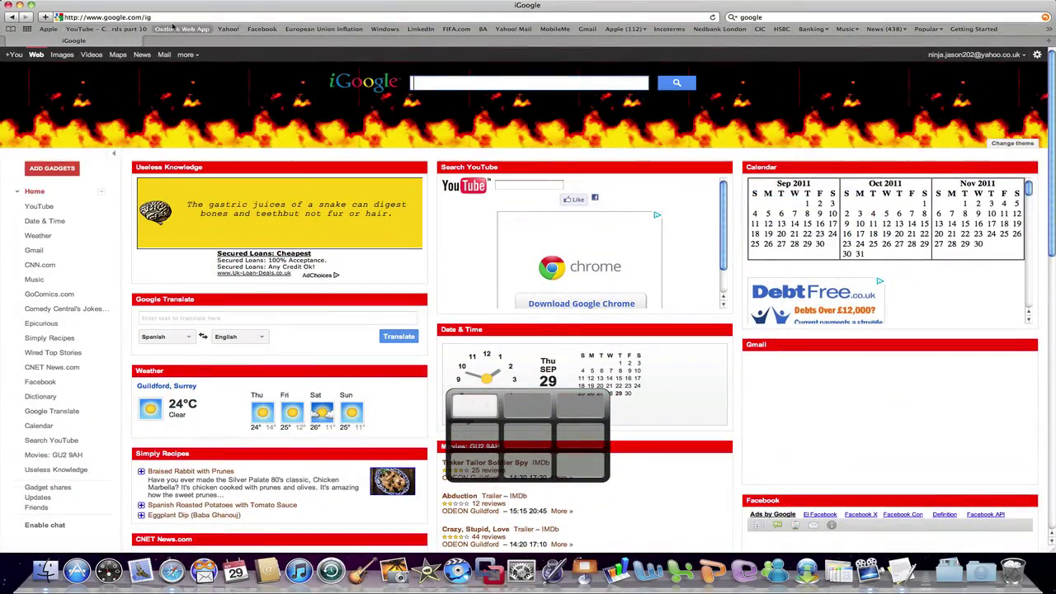
{"action": "key", "text": "ctrl+Down"}
{"action": "left_click_drag", "start_coordinate": [471, 219], "coordinate": [419, 218]}
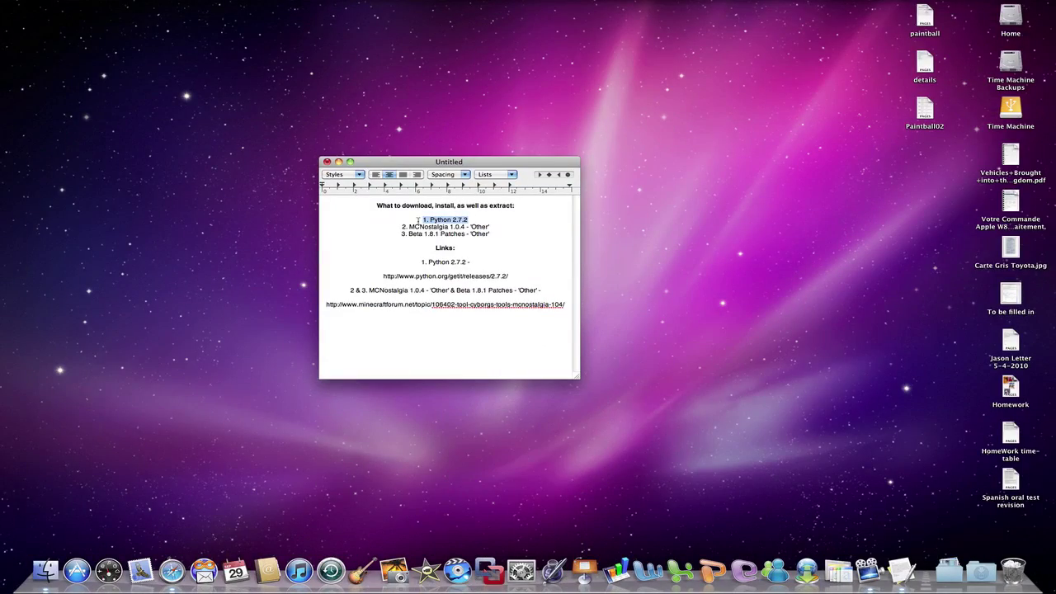
{"action": "left_click", "coordinate": [418, 219]}
{"action": "left_click_drag", "start_coordinate": [544, 291], "coordinate": [346, 293]}
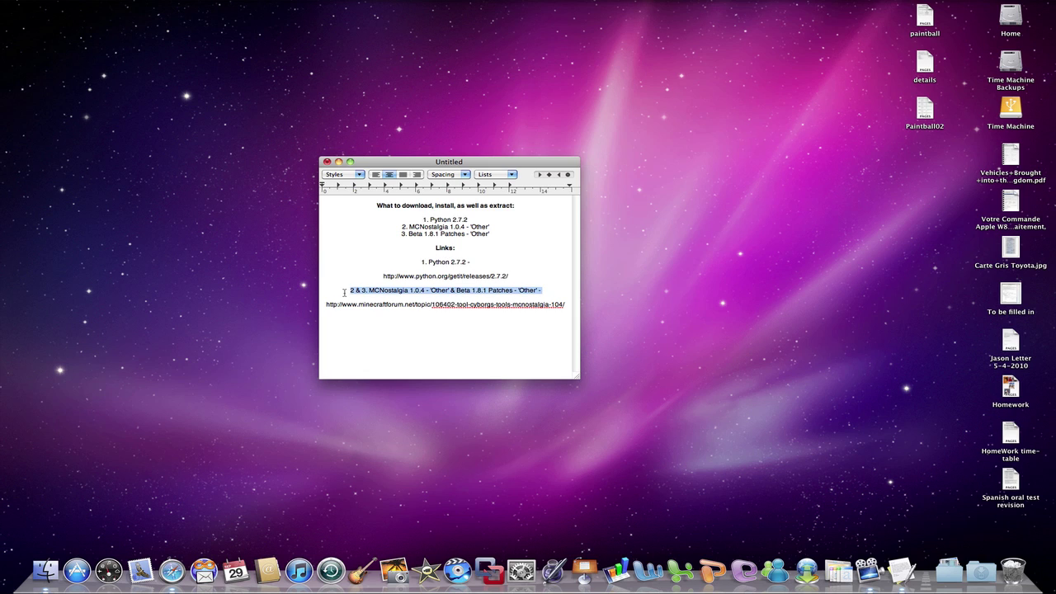
{"action": "left_click", "coordinate": [345, 293]}
{"action": "double_click", "coordinate": [385, 291]}
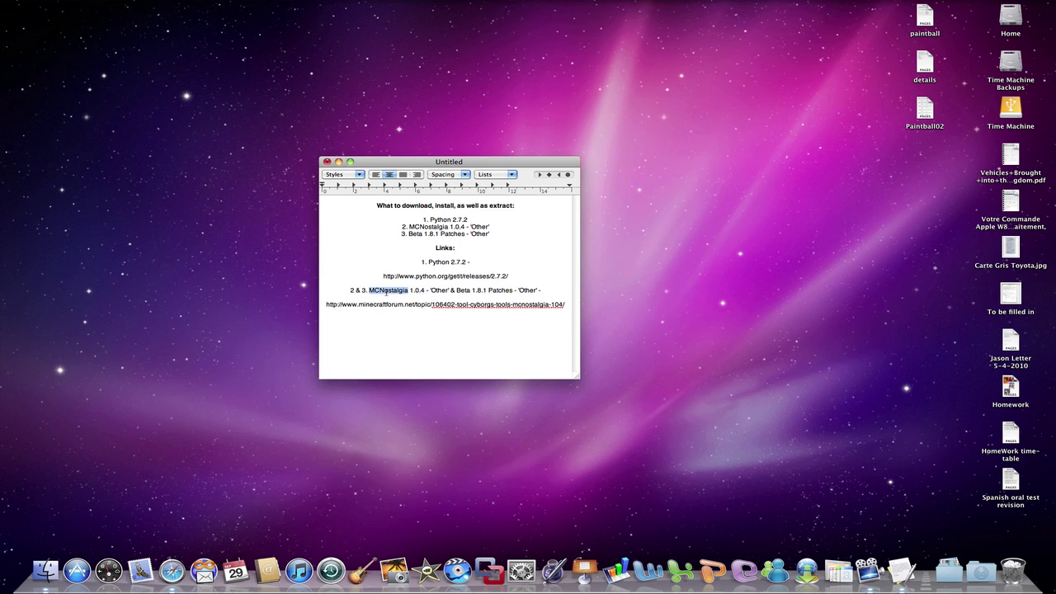
- Copy the minecraftforum.net MCNostalgia link from the note and open it in the browser
{"action": "triple_click", "coordinate": [474, 304]}
{"action": "key", "text": "super+c"}
{"action": "key", "text": "ctrl+Left"}
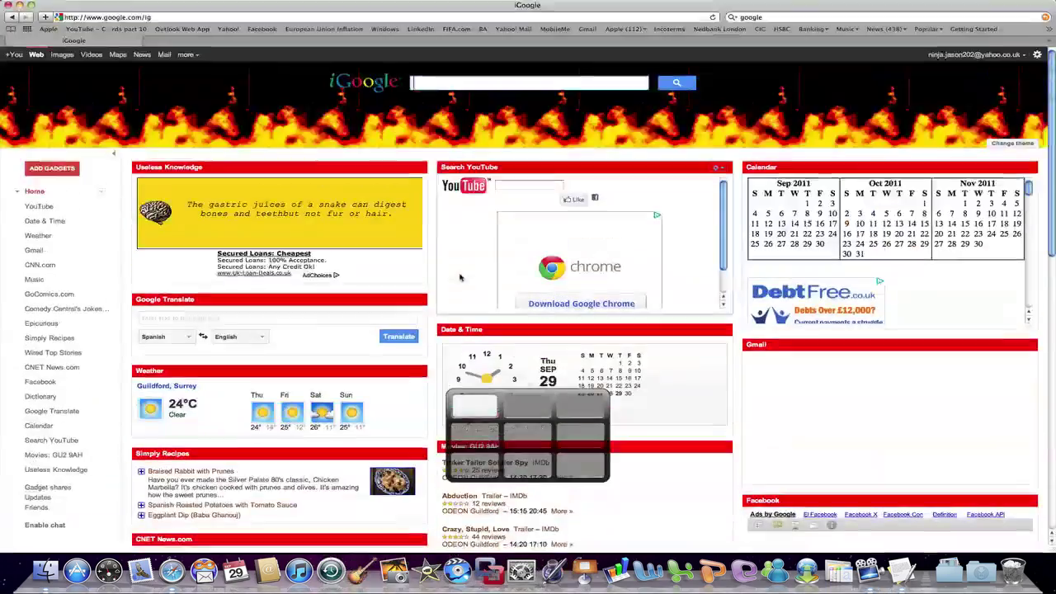
{"action": "left_click", "coordinate": [134, 16]}
{"action": "key", "text": "super+v"}
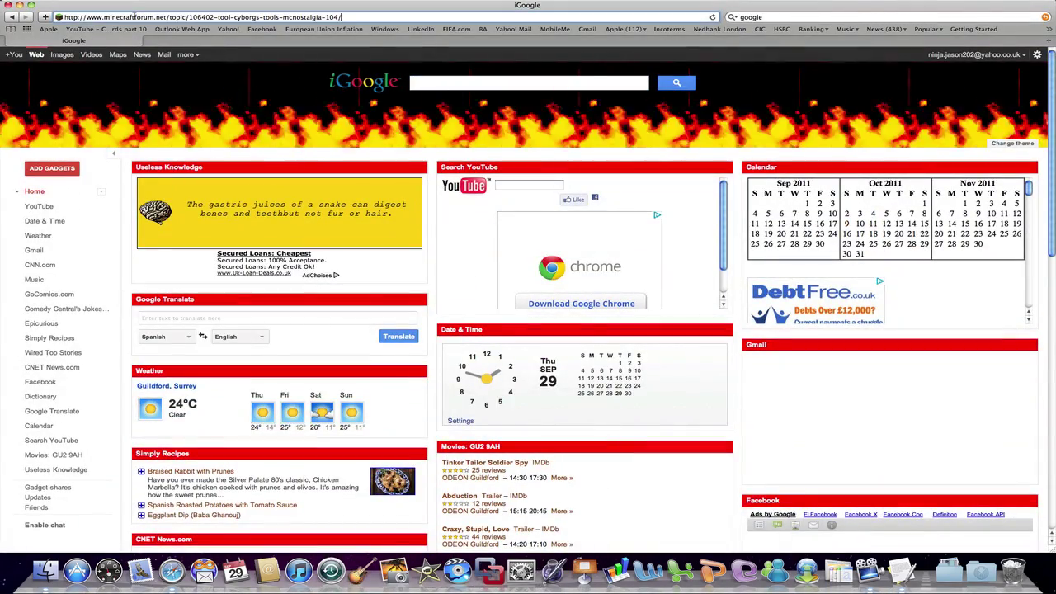
{"action": "key", "text": "Return"}
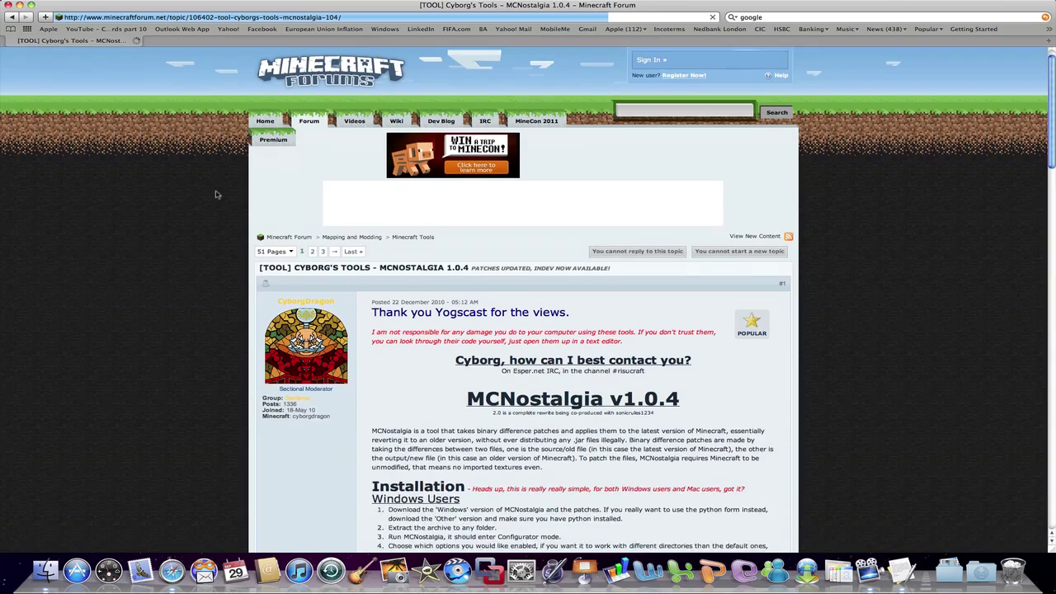
- Examine the Mac Users installation instructions on the MCNostalgia forum page, especially the Python version requirement
{"action": "scroll", "coordinate": [216, 196], "scroll_direction": "down", "scroll_amount": 10}
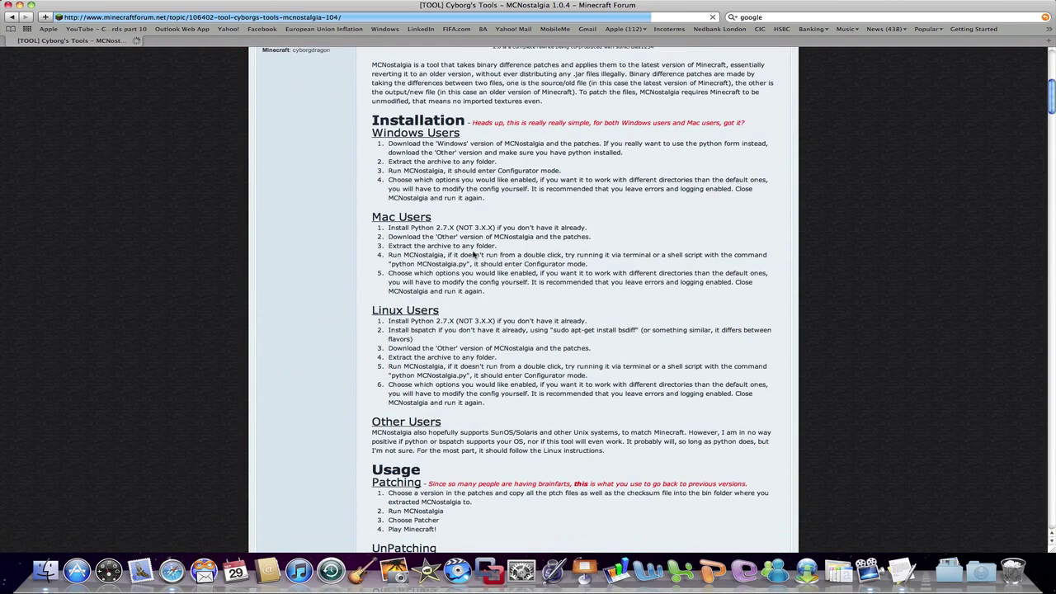
{"action": "left_click_drag", "start_coordinate": [370, 228], "coordinate": [525, 288]}
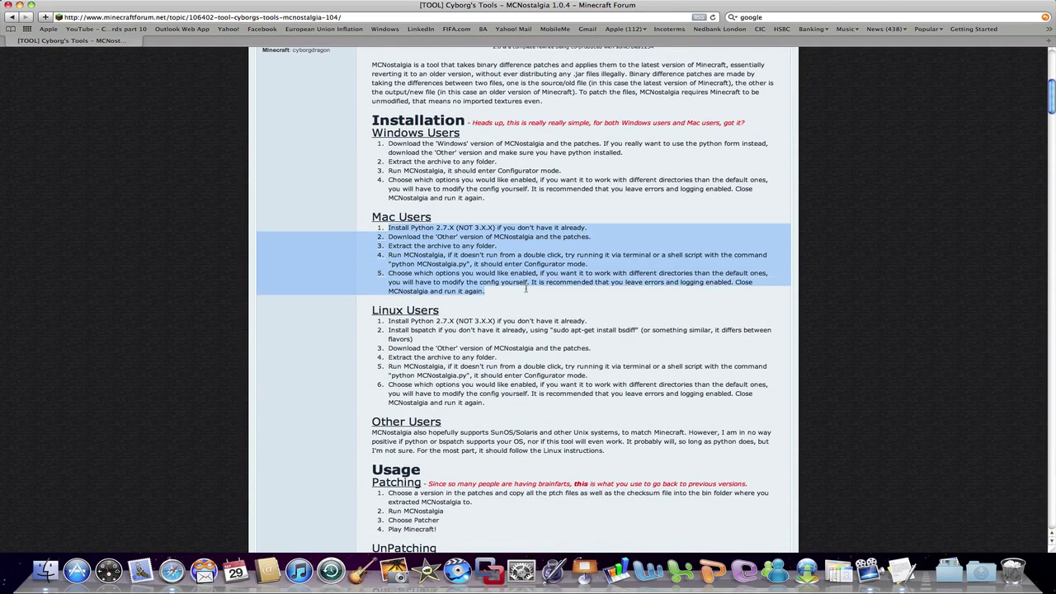
{"action": "left_click", "coordinate": [523, 290]}
{"action": "left_click_drag", "start_coordinate": [605, 231], "coordinate": [384, 228]}
{"action": "left_click", "coordinate": [388, 228]}
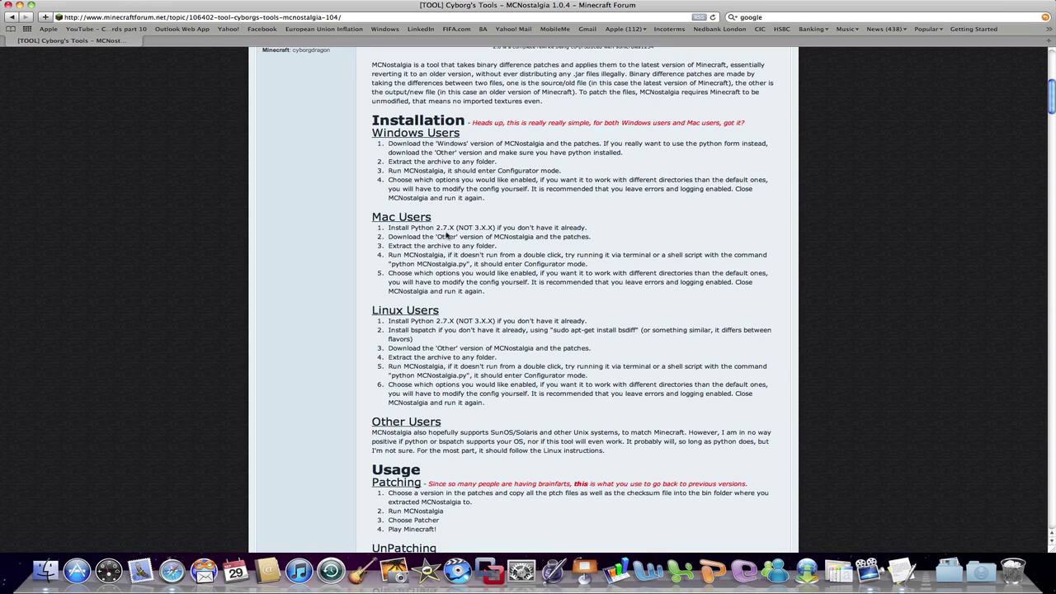
{"action": "left_click_drag", "start_coordinate": [592, 231], "coordinate": [535, 231]}
{"action": "left_click", "coordinate": [535, 232]}
- Copy the python.org 2.7.2 release link from the note and open it in a new browser tab
{"action": "key", "text": "ctrl+Down"}
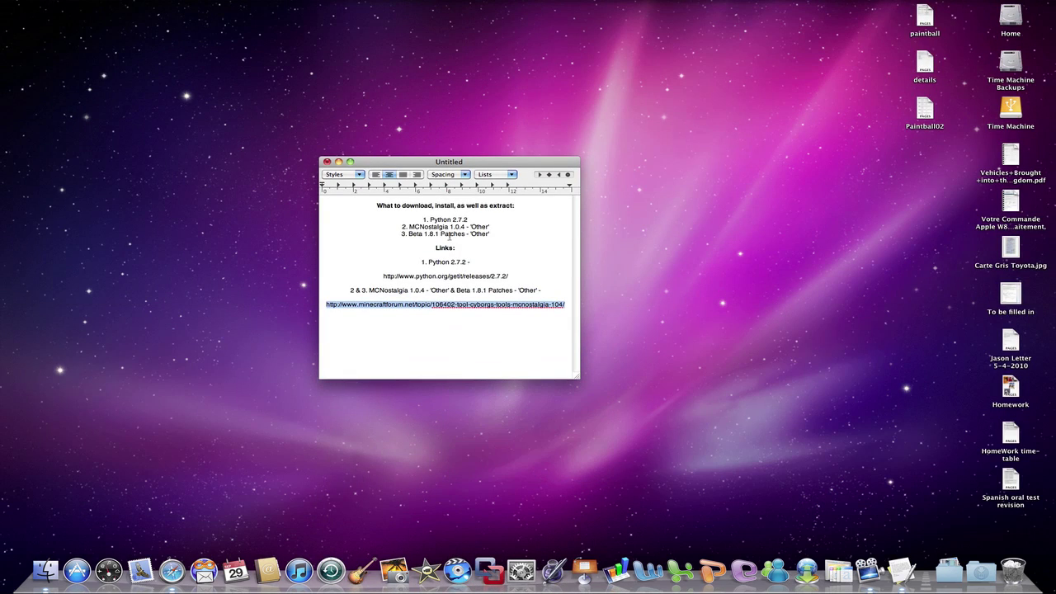
{"action": "triple_click", "coordinate": [448, 277]}
{"action": "key", "text": "ctrl+c"}
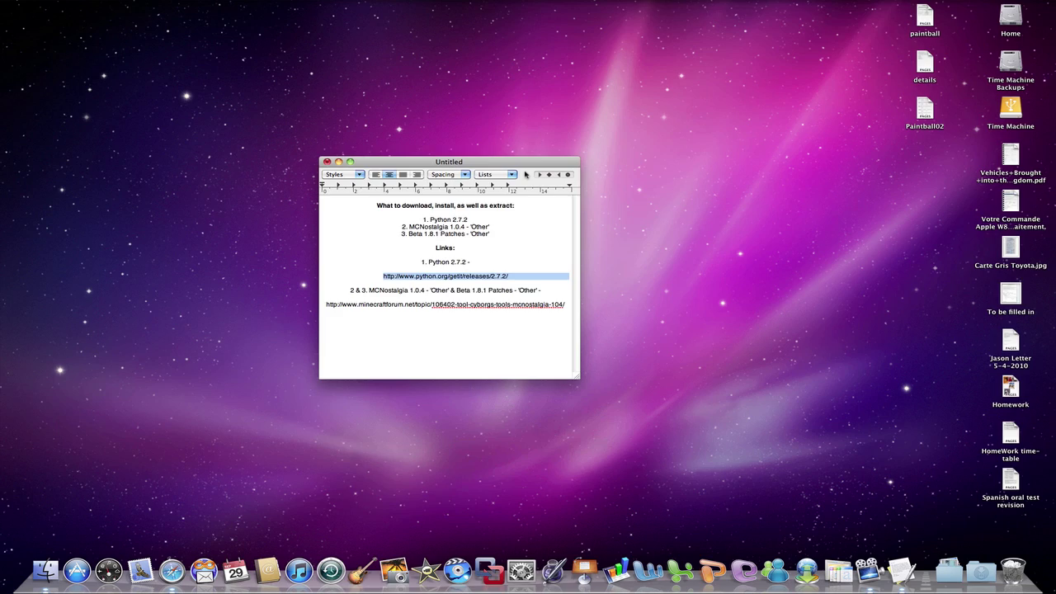
{"action": "key", "text": "ctrl+Up"}
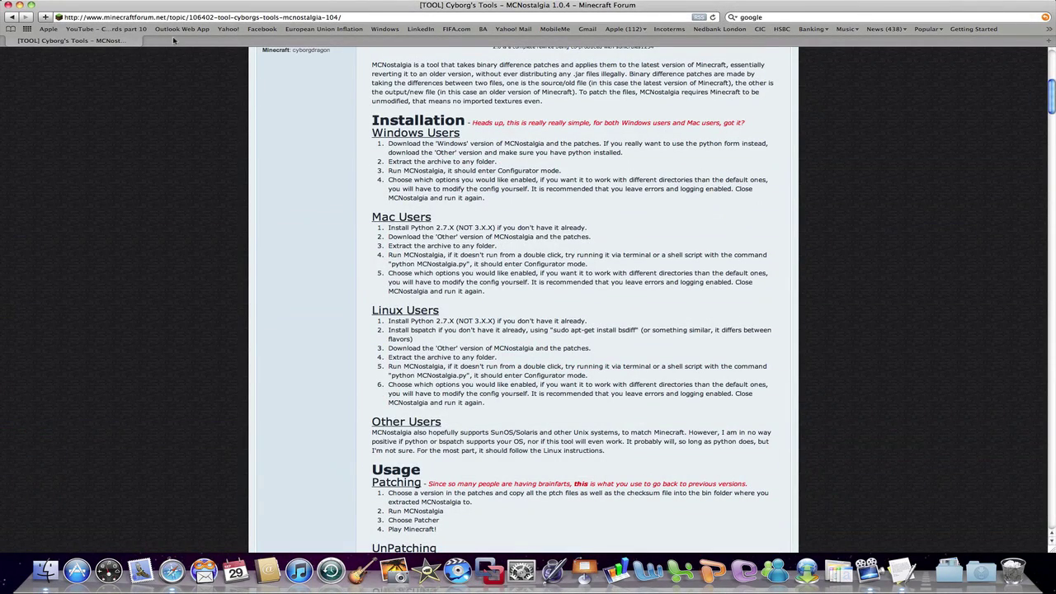
{"action": "double_click", "coordinate": [174, 40]}
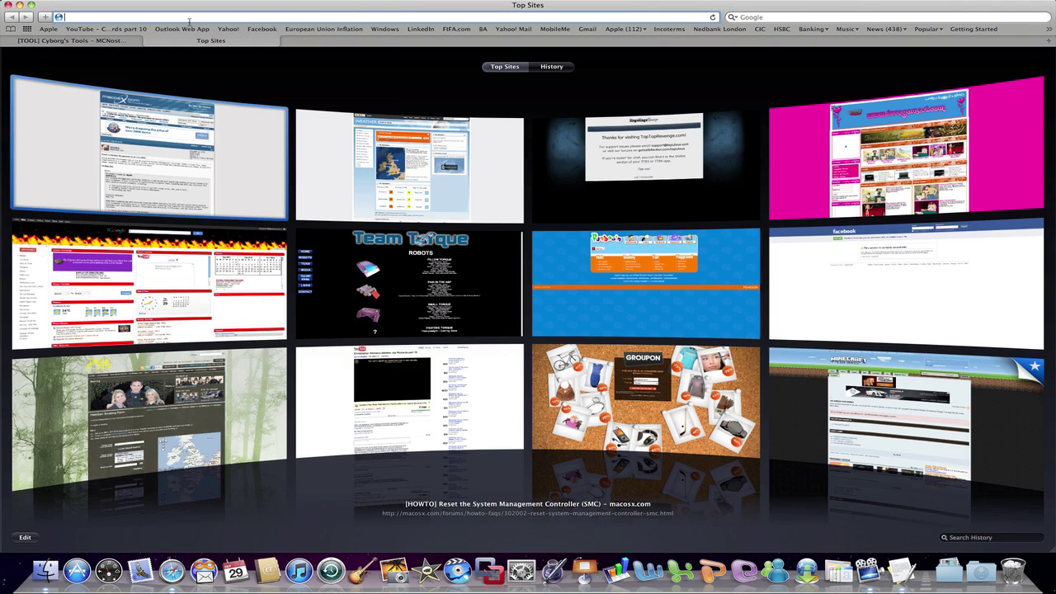
{"action": "key", "text": "ctrl+v"}
{"action": "key", "text": "Return"}
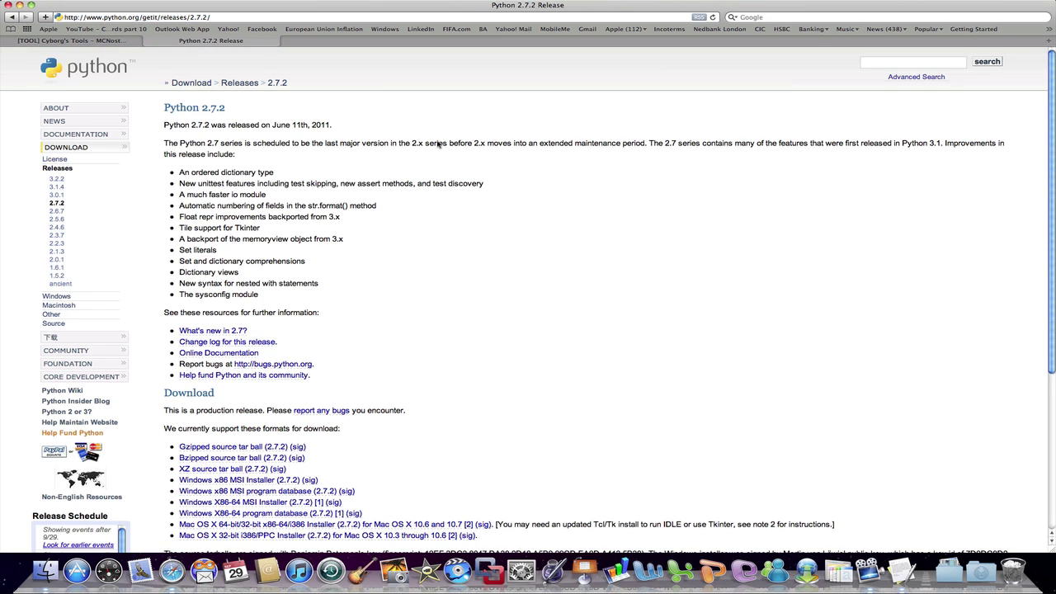
- Check the Mac OS X version in the About This Mac window against the Python download formats, and close the window
{"action": "scroll", "coordinate": [413, 142], "scroll_direction": "down", "scroll_amount": 3}
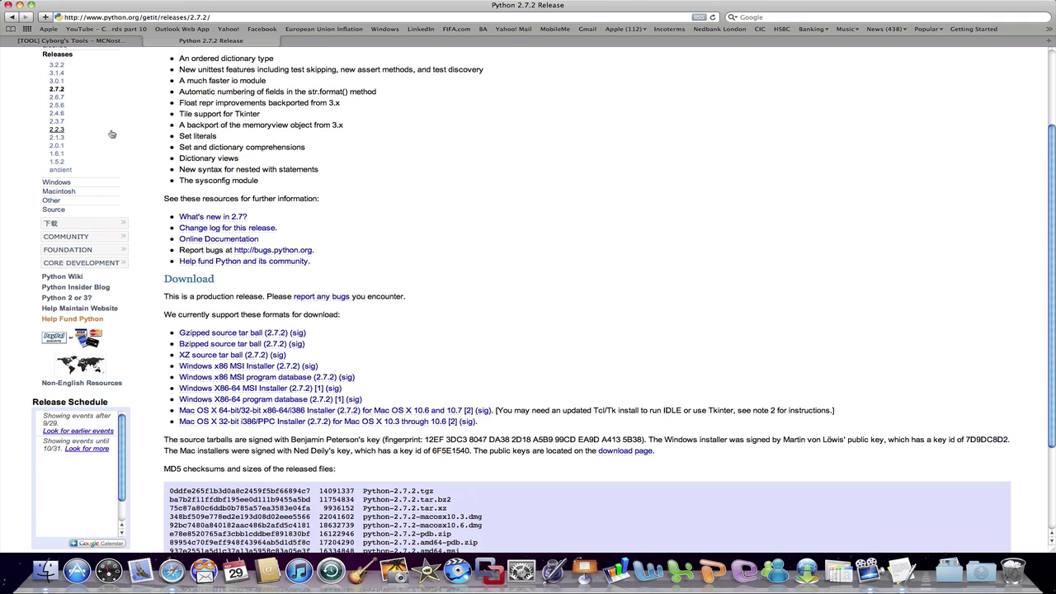
{"action": "left_click", "coordinate": [12, 4]}
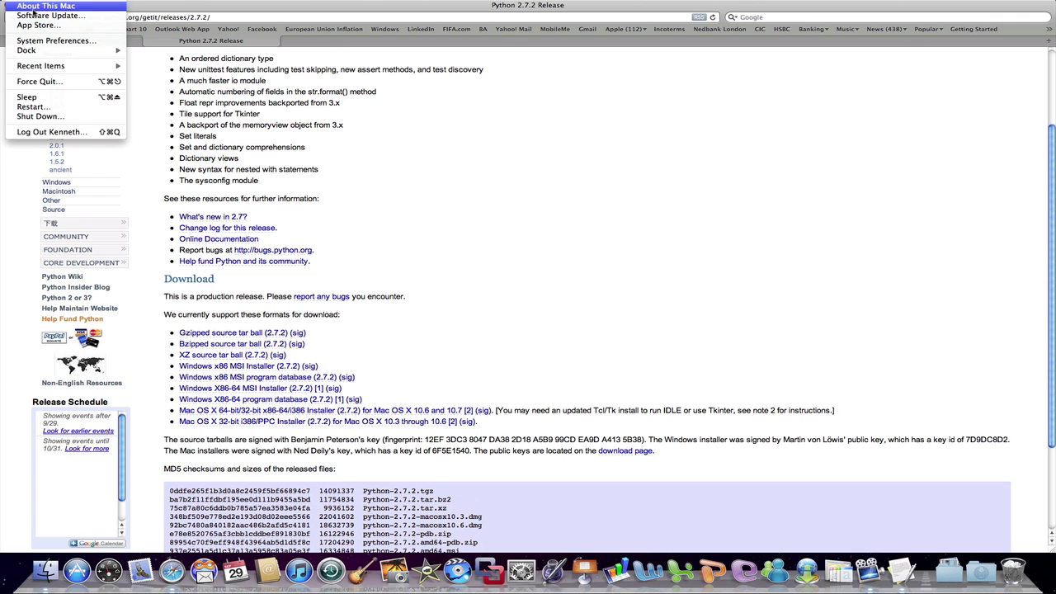
{"action": "left_click", "coordinate": [35, 5]}
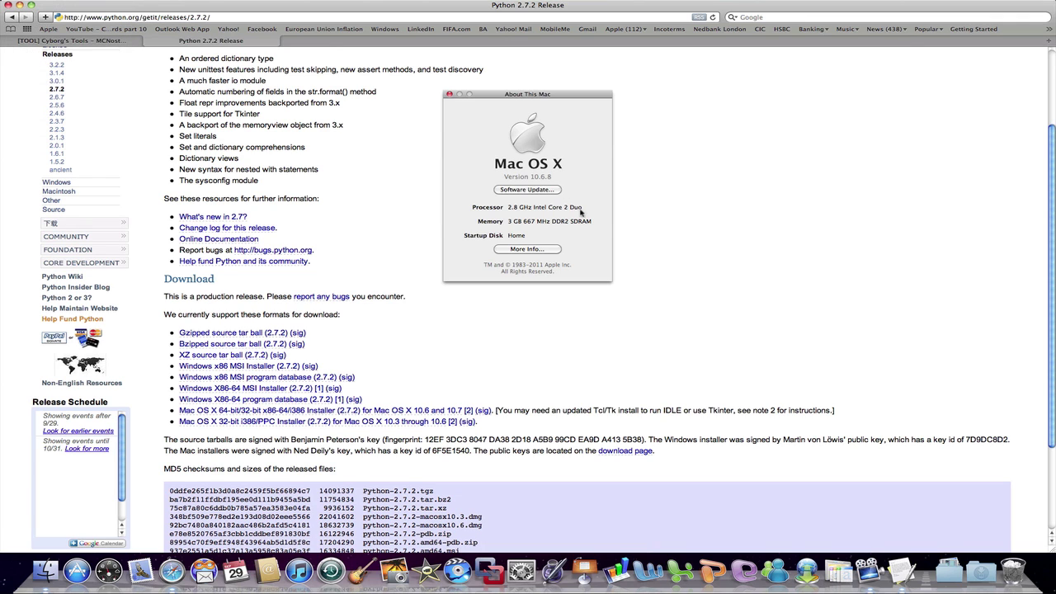
{"action": "left_click", "coordinate": [515, 178]}
{"action": "left_click", "coordinate": [515, 177]}
{"action": "left_click_drag", "start_coordinate": [506, 88], "coordinate": [537, 128]}
{"action": "left_click", "coordinate": [481, 134]}
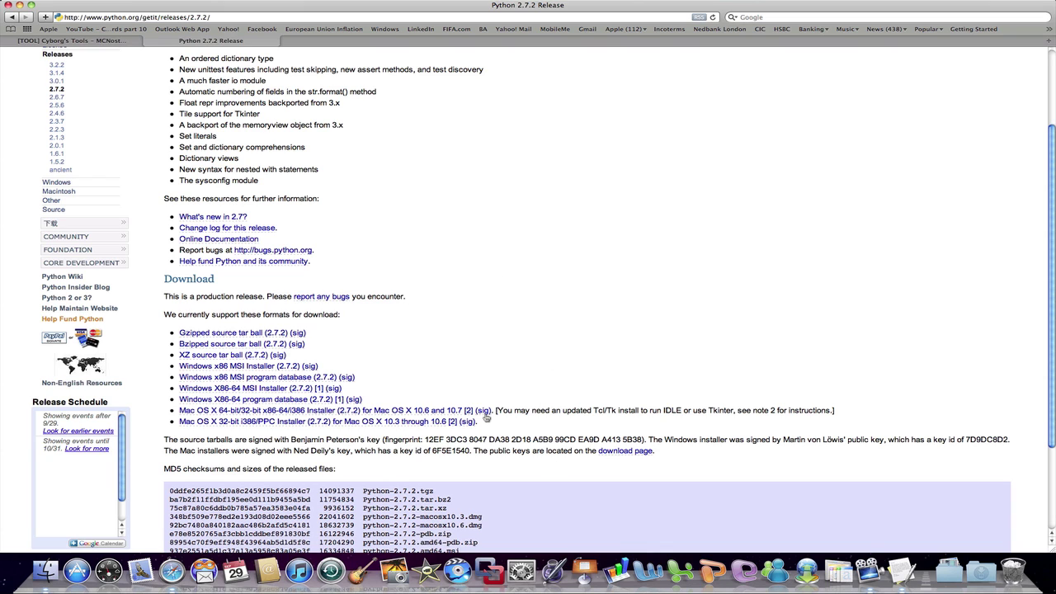
- Download the 64-bit/32-bit Python 2.7.2 installer for Mac OS X 10.6 and 10.7 and move the Downloads window to the neighbouring space
{"action": "left_click", "coordinate": [420, 413]}
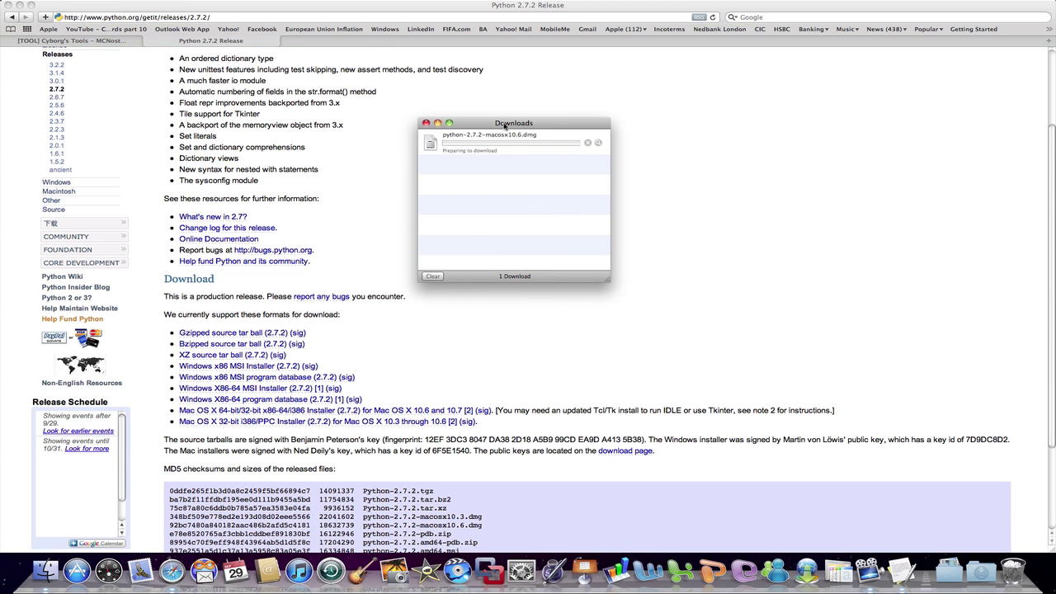
{"action": "left_click_drag", "start_coordinate": [766, 130], "coordinate": [466, 96]}
{"action": "key", "text": "ctrl+Right"}
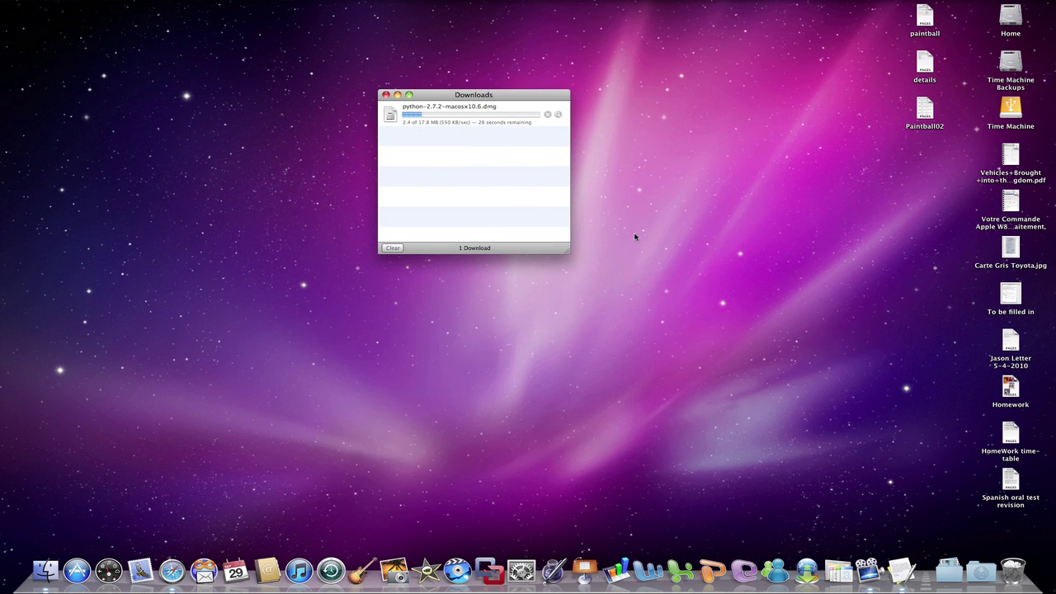
{"action": "key", "text": "ctrl+Left"}
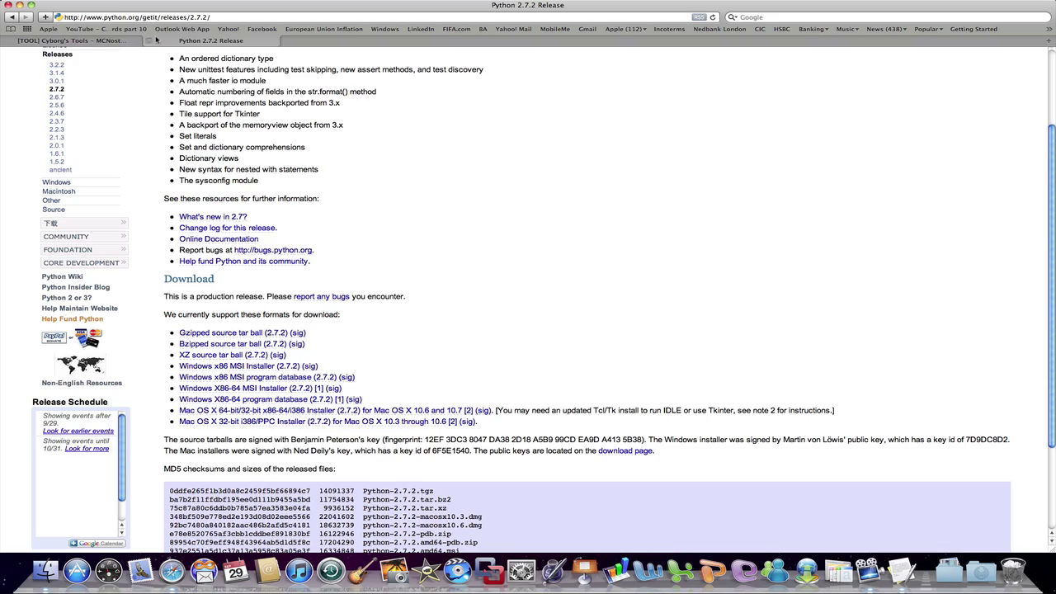
- Close the Python 2.7.2 page and go to the Downloads section of the MCNostalgia forum post
{"action": "left_click", "coordinate": [148, 41]}
{"action": "scroll", "coordinate": [424, 183], "scroll_direction": "down", "scroll_amount": 10}
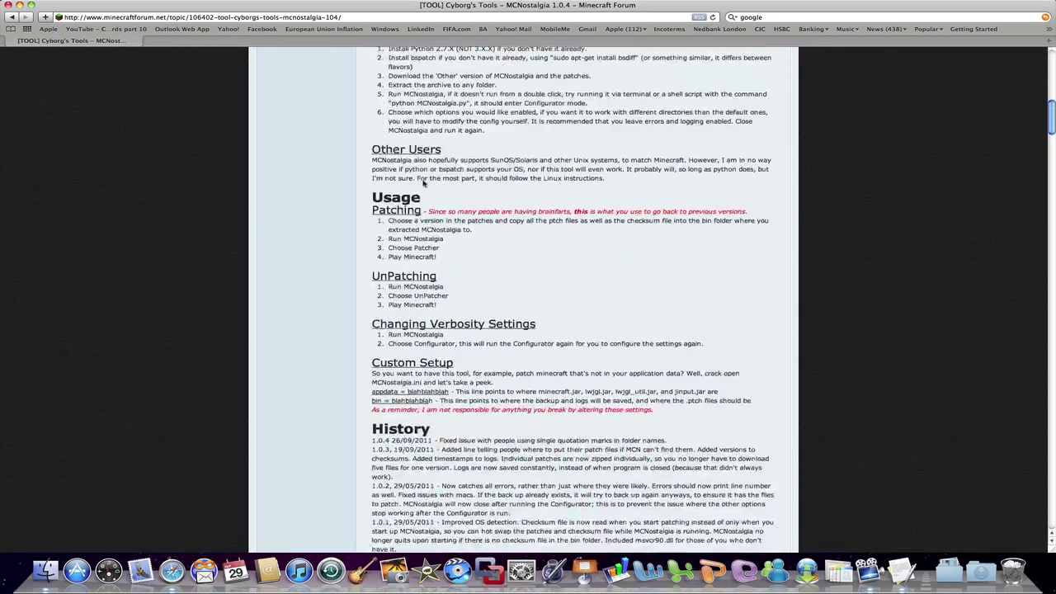
{"action": "scroll", "coordinate": [423, 183], "scroll_direction": "down", "scroll_amount": 10}
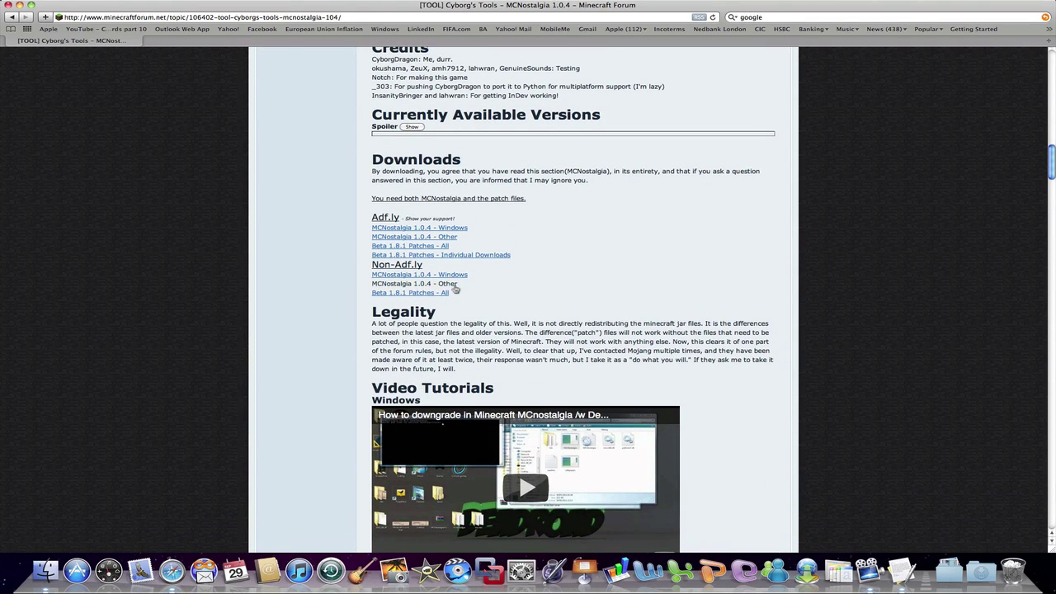
- Check the note's second item for which MCNostalgia 1.0.4 variant to download
{"action": "key", "text": "ctrl+Left"}
{"action": "left_click", "coordinate": [481, 255]}
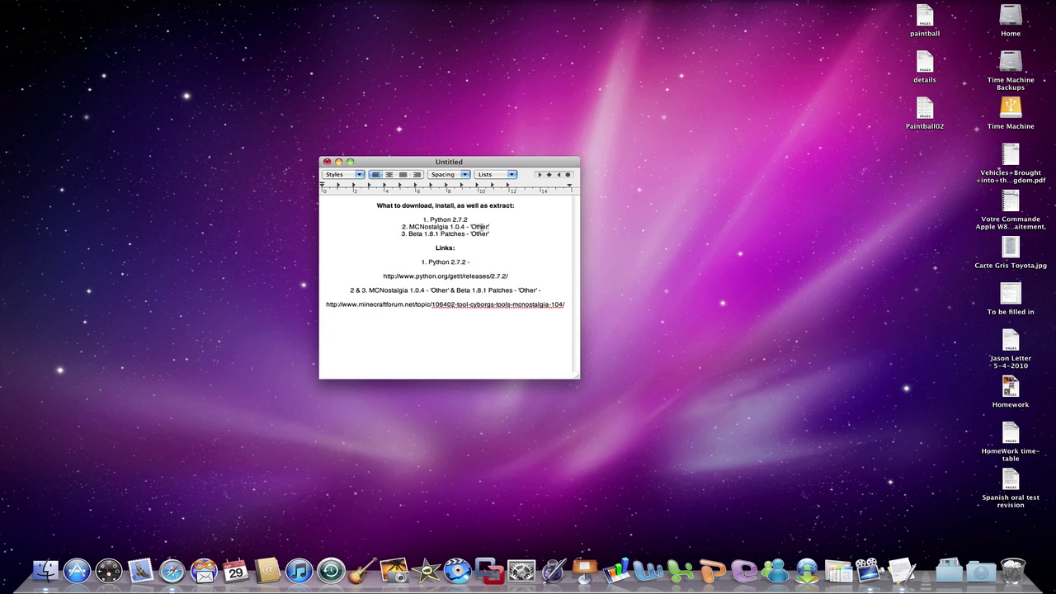
{"action": "left_click_drag", "start_coordinate": [489, 227], "coordinate": [413, 227]}
{"action": "left_click", "coordinate": [405, 227]}
{"action": "left_click_drag", "start_coordinate": [486, 229], "coordinate": [448, 226]}
{"action": "left_click", "coordinate": [469, 227]}
{"action": "left_click", "coordinate": [448, 227]}
{"action": "key", "text": "ctrl+Up"}
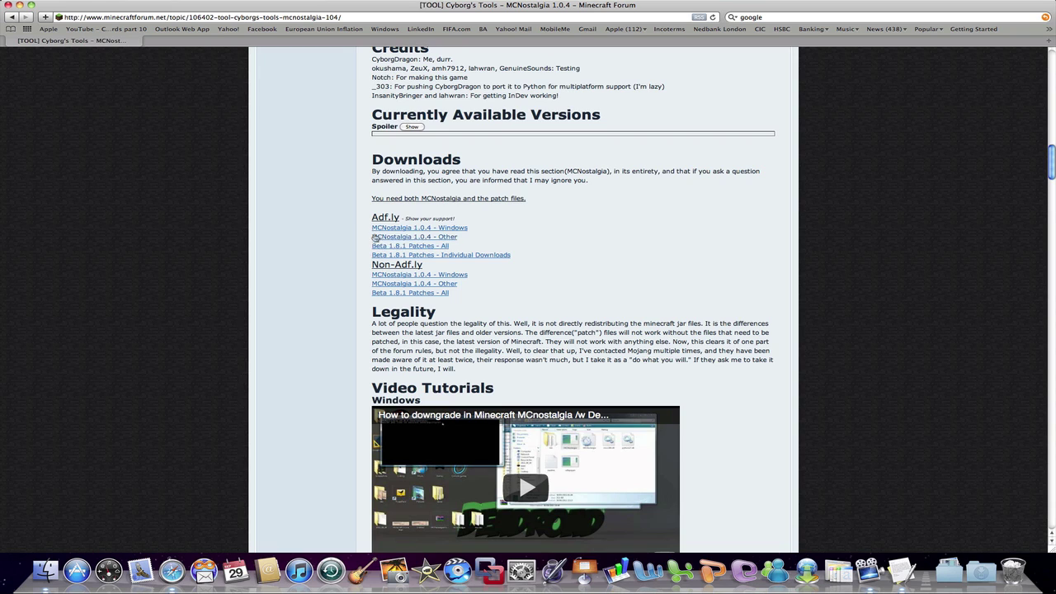
- Download MCNostalgia 1.0.4 - Other from the Non-Adf.ly links and move the Python 2.7.2 window clear of the downloads list
{"action": "left_click", "coordinate": [415, 285]}
{"action": "key", "text": "ctrl+Right"}
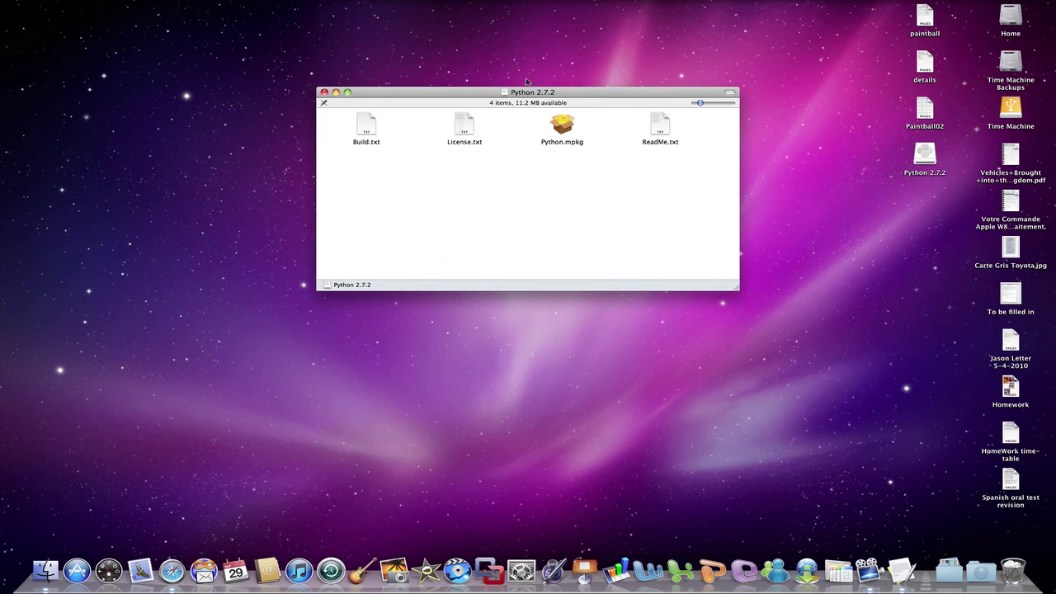
{"action": "left_click_drag", "start_coordinate": [526, 89], "coordinate": [728, 264]}
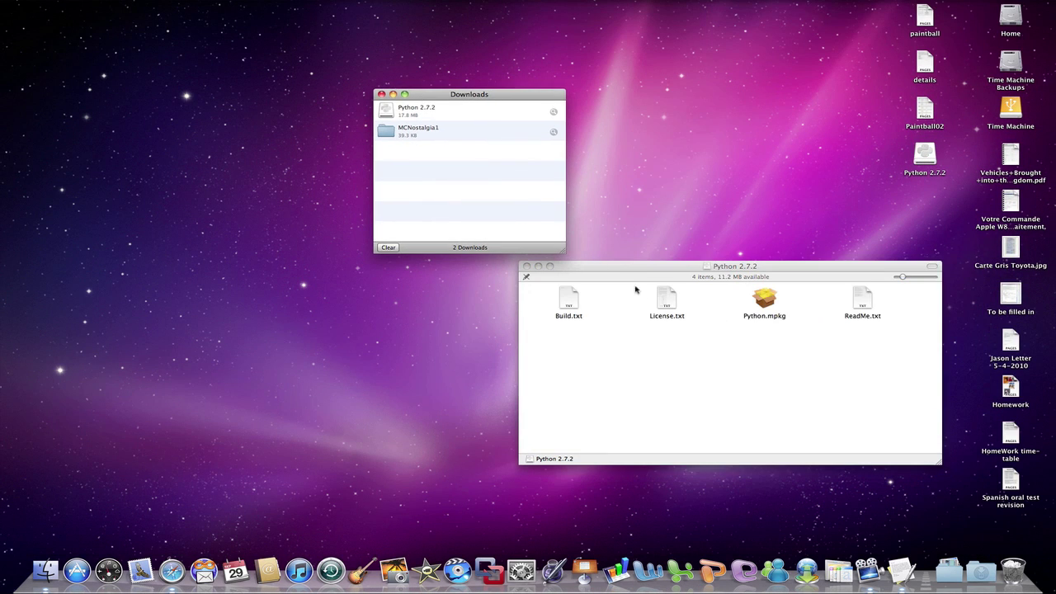
{"action": "left_click_drag", "start_coordinate": [616, 269], "coordinate": [426, 157]}
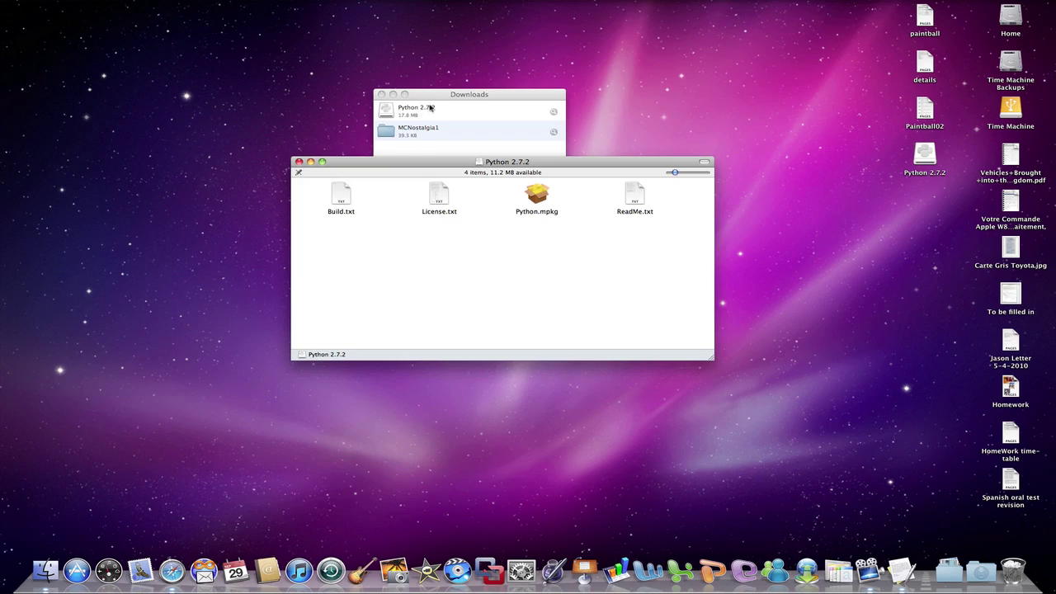
- Check the note's third item and download Beta 1.8.1 Patches - All from the Non-Adf.ly links
{"action": "key", "text": "ctrl+Left"}
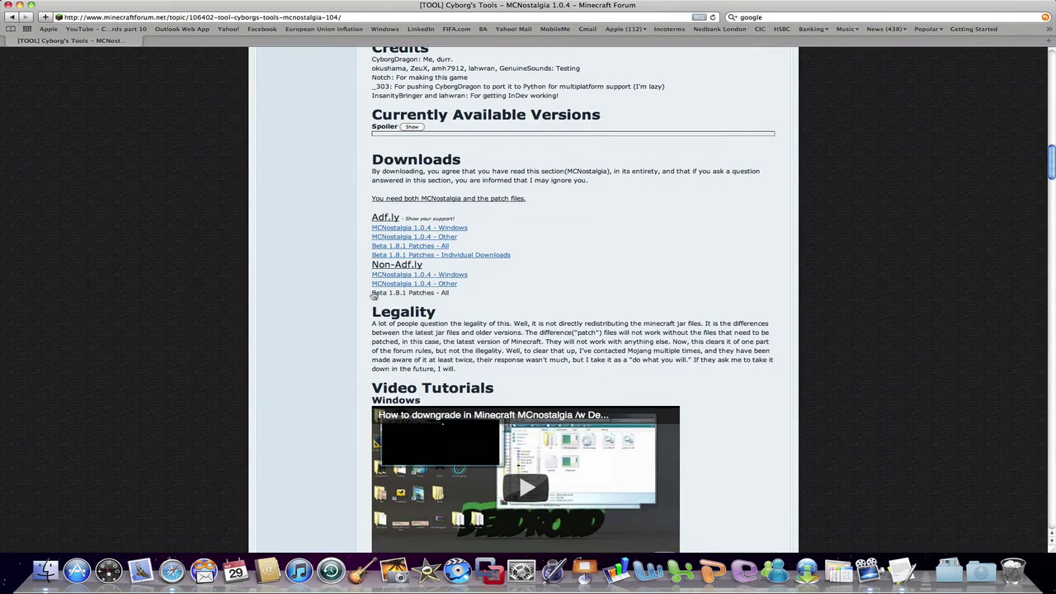
{"action": "key", "text": "ctrl+Left"}
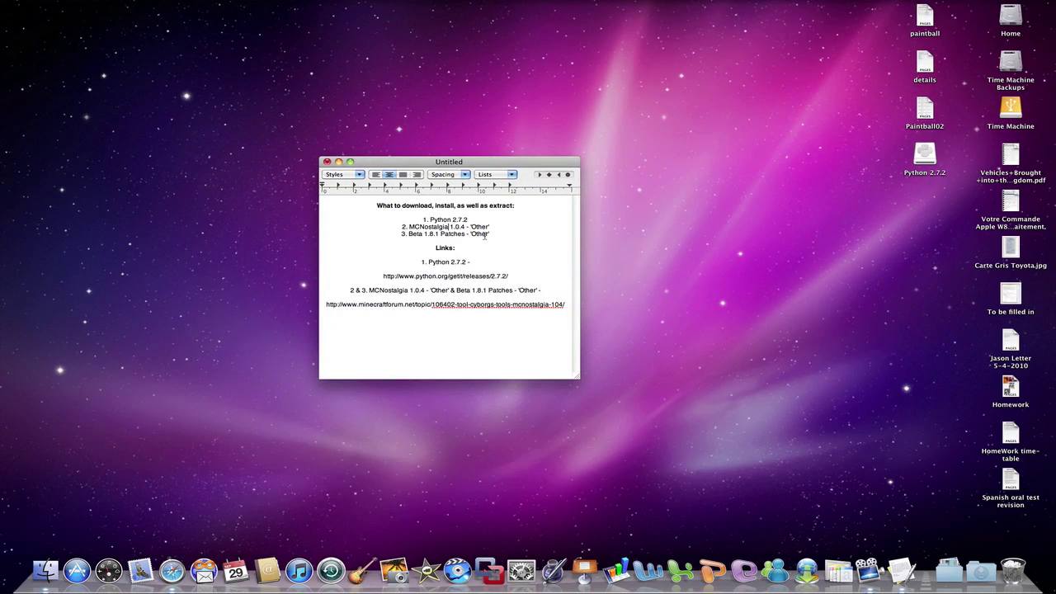
{"action": "left_click_drag", "start_coordinate": [492, 233], "coordinate": [388, 235]}
{"action": "left_click", "coordinate": [389, 236]}
{"action": "key", "text": "ctrl+Up"}
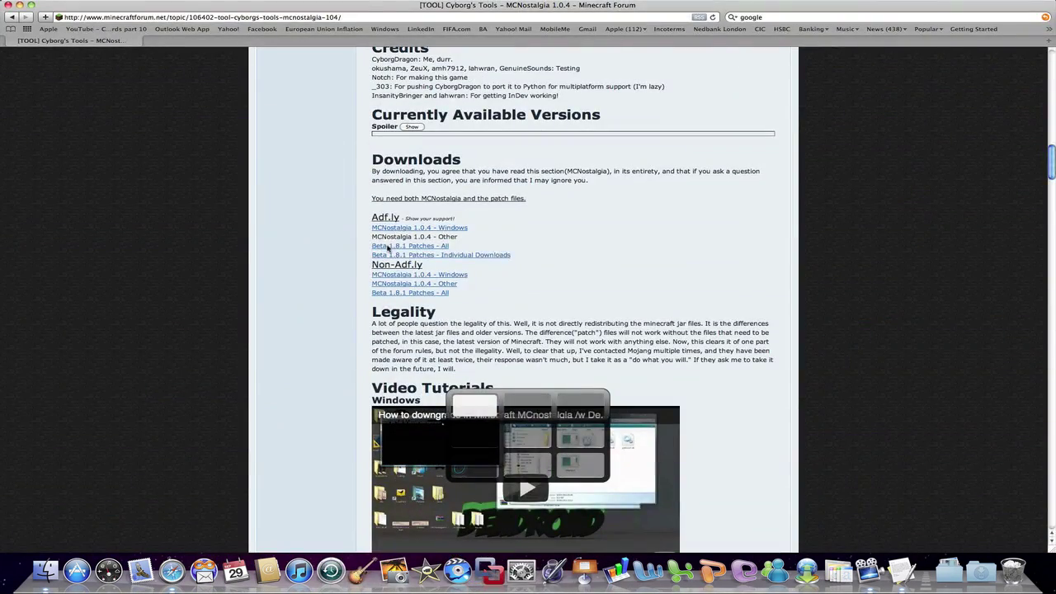
{"action": "left_click", "coordinate": [402, 293]}
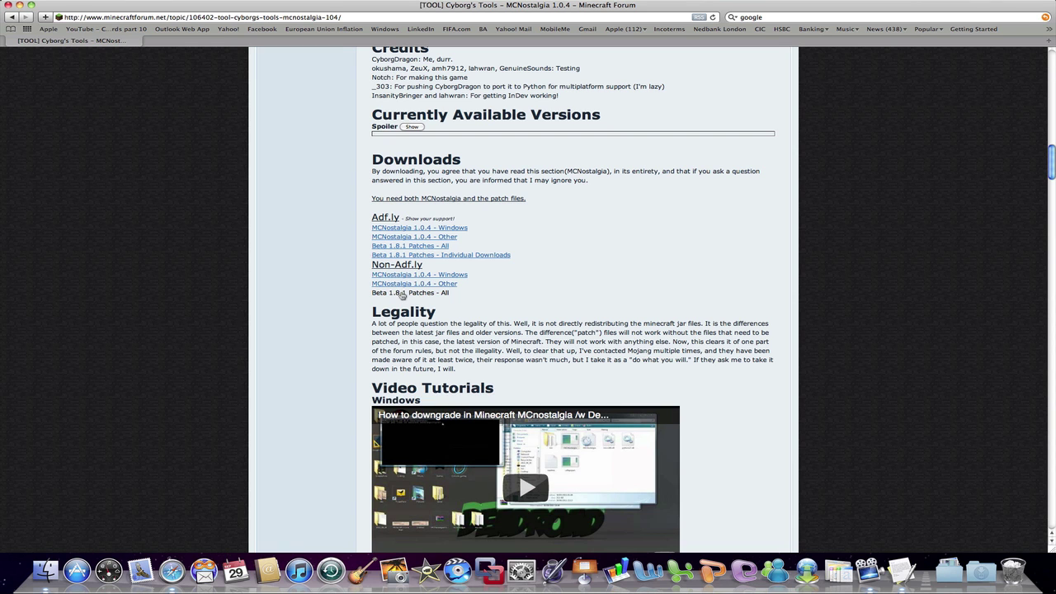
- Go to the space with the downloads list and separate the Downloads and Python 2.7.2 windows so both are fully visible
{"action": "key", "text": "ctrl+Right"}
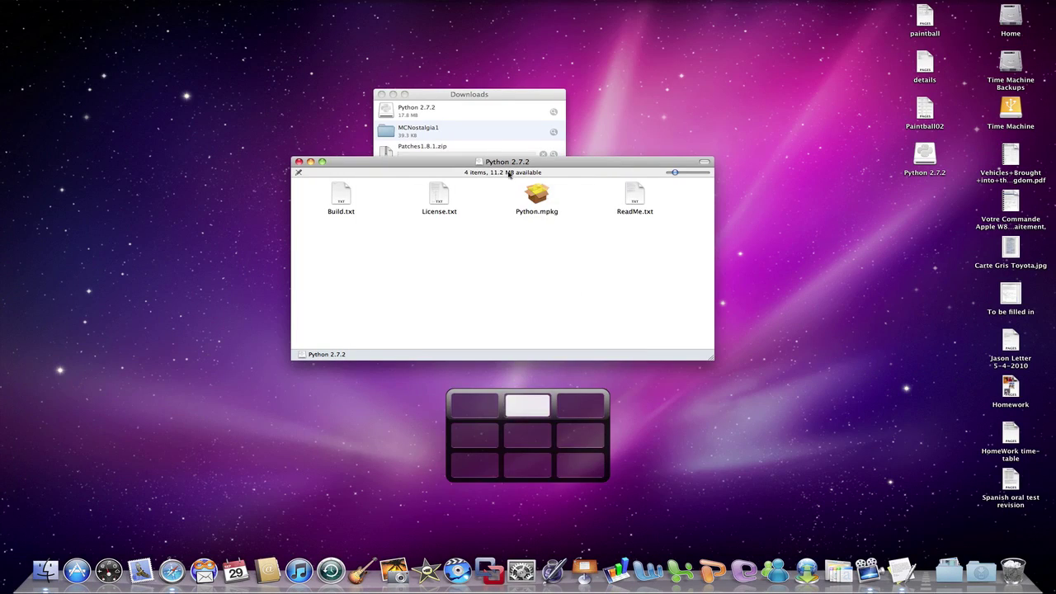
{"action": "left_click_drag", "start_coordinate": [477, 92], "coordinate": [188, 38]}
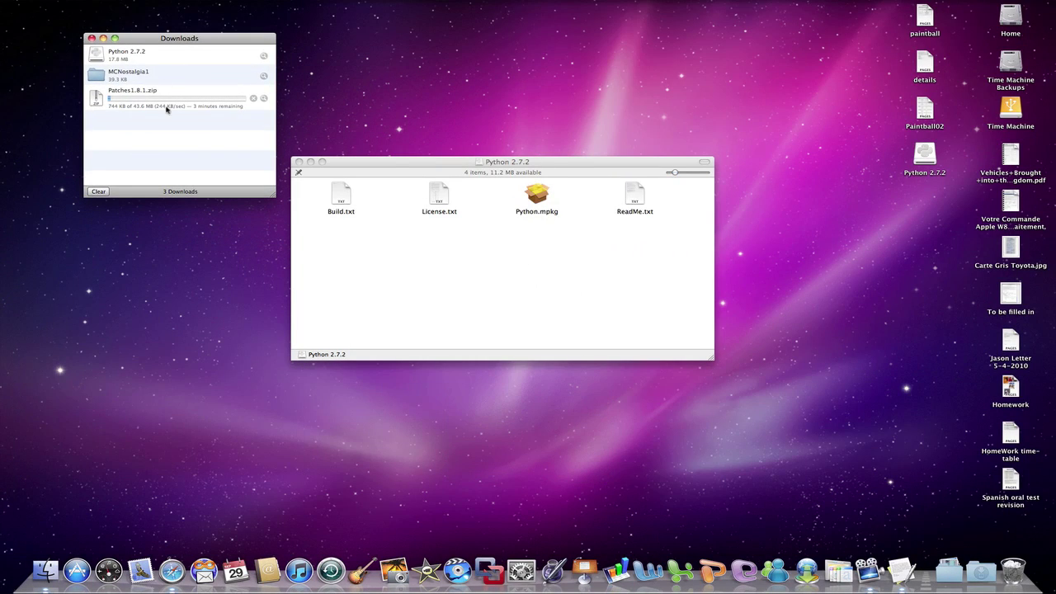
{"action": "left_click_drag", "start_coordinate": [410, 173], "coordinate": [425, 157]}
{"action": "left_click_drag", "start_coordinate": [137, 38], "coordinate": [159, 42]}
{"action": "left_click", "coordinate": [161, 57]}
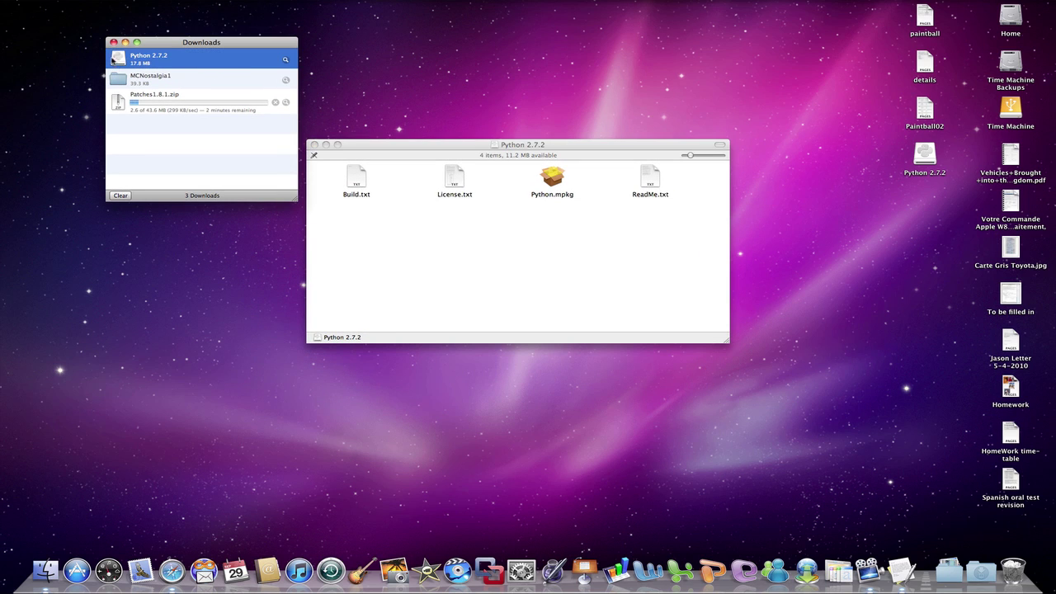
{"action": "right_click", "coordinate": [932, 148]}
{"action": "left_click", "coordinate": [812, 114]}
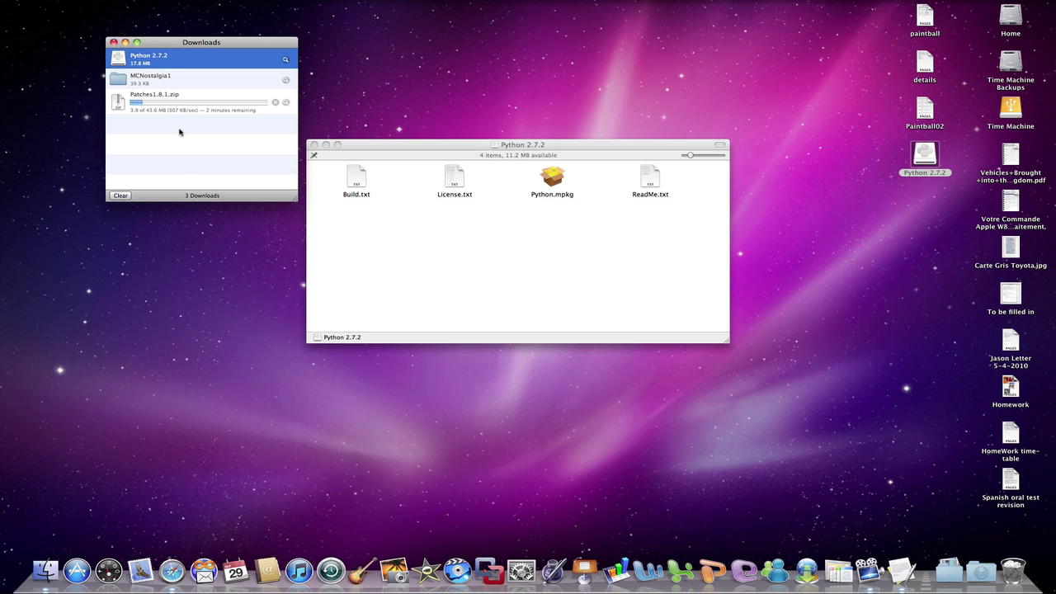
{"action": "left_click_drag", "start_coordinate": [505, 147], "coordinate": [515, 200]}
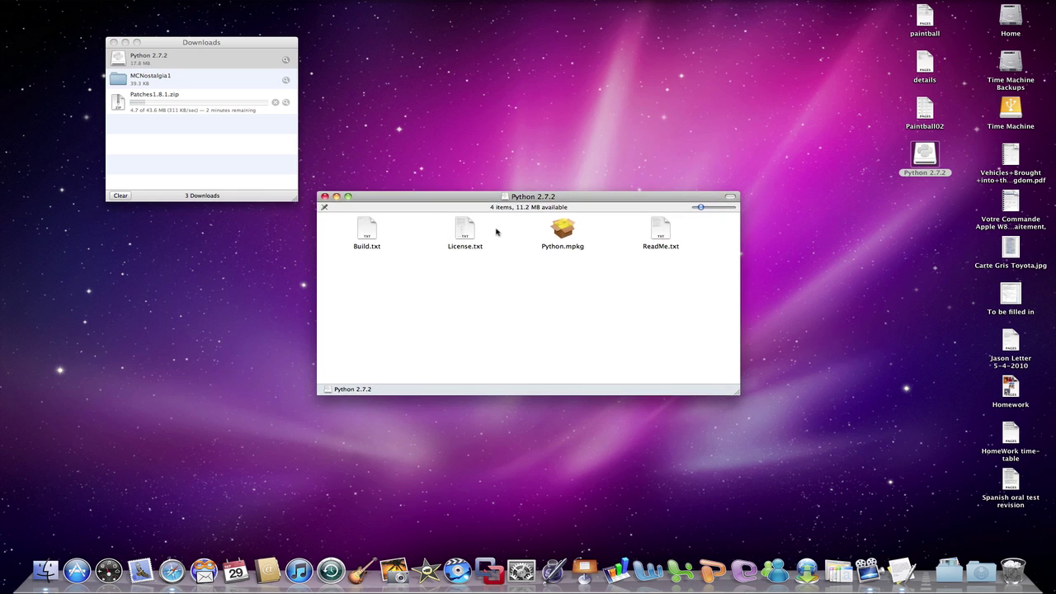
- Launch the Python.mpkg installer, go through its introduction and read-me pages, and agree to the software license
{"action": "double_click", "coordinate": [563, 232]}
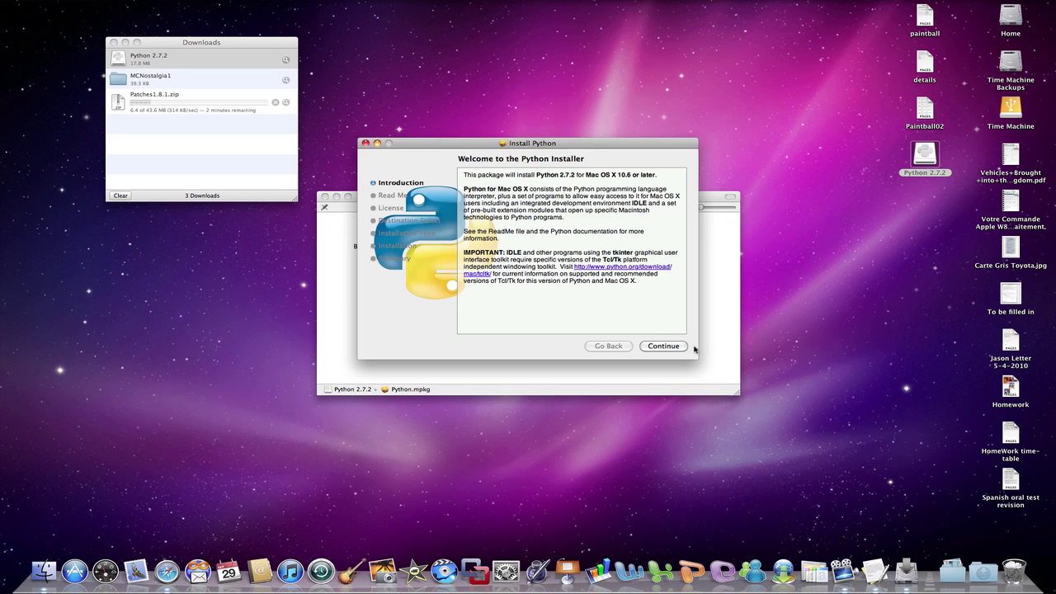
{"action": "left_click", "coordinate": [663, 346]}
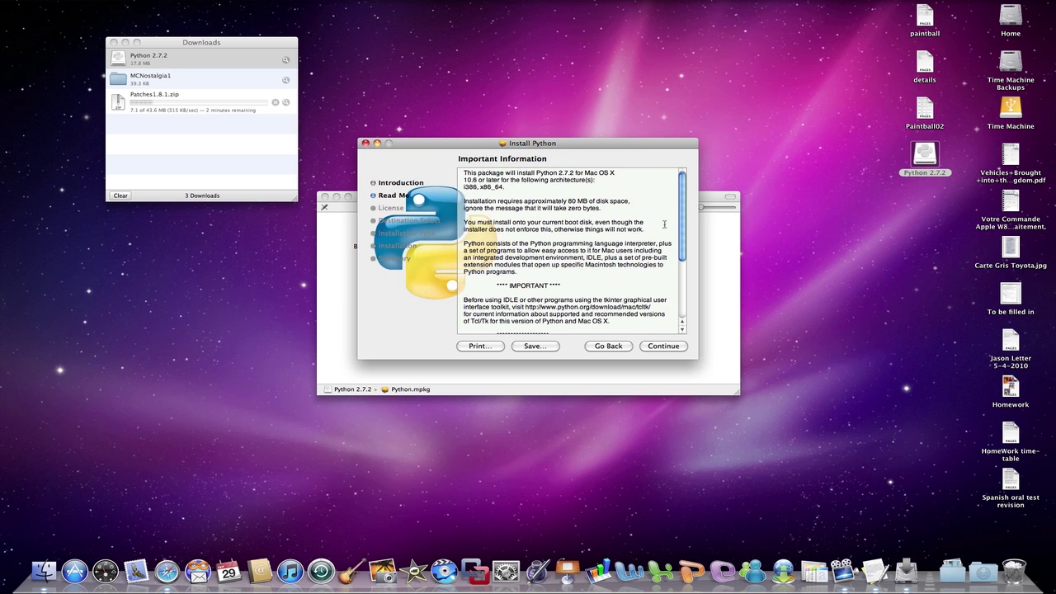
{"action": "scroll", "coordinate": [677, 218], "scroll_direction": "down", "scroll_amount": 10}
{"action": "left_click", "coordinate": [673, 347]}
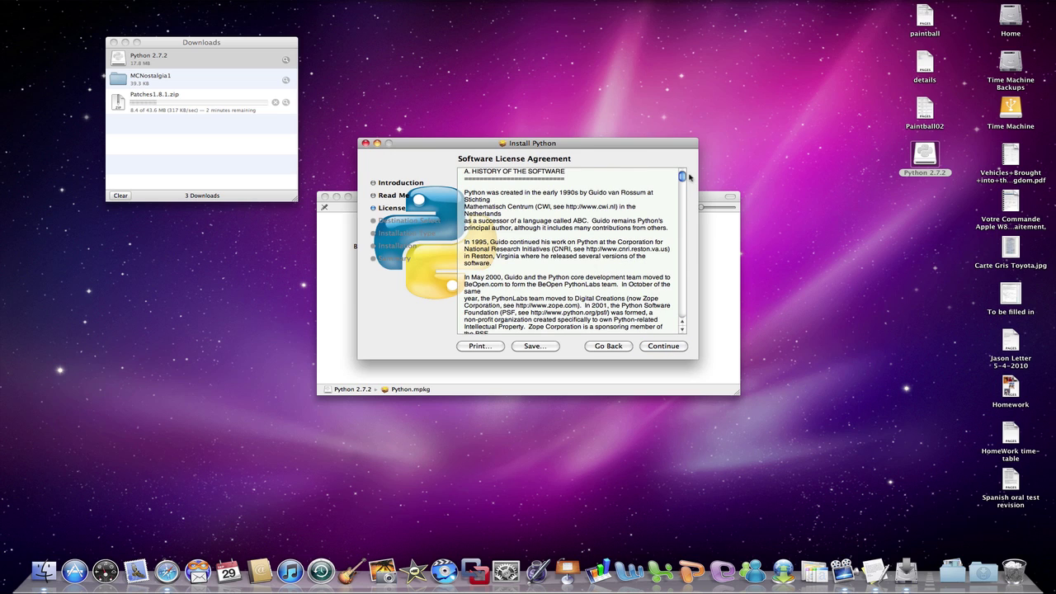
{"action": "left_click_drag", "start_coordinate": [682, 178], "coordinate": [682, 312]}
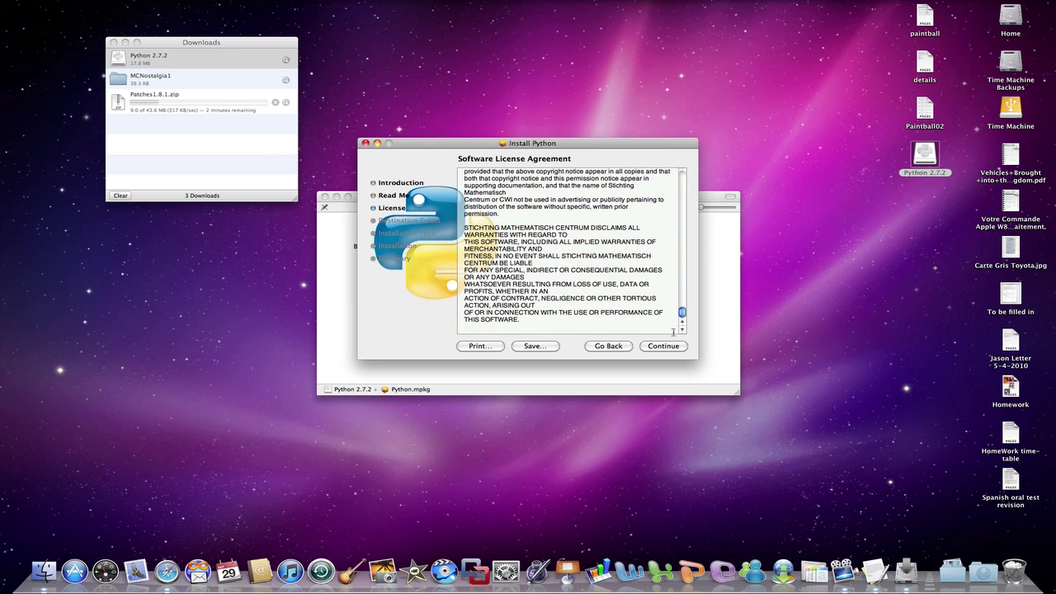
{"action": "left_click", "coordinate": [662, 347]}
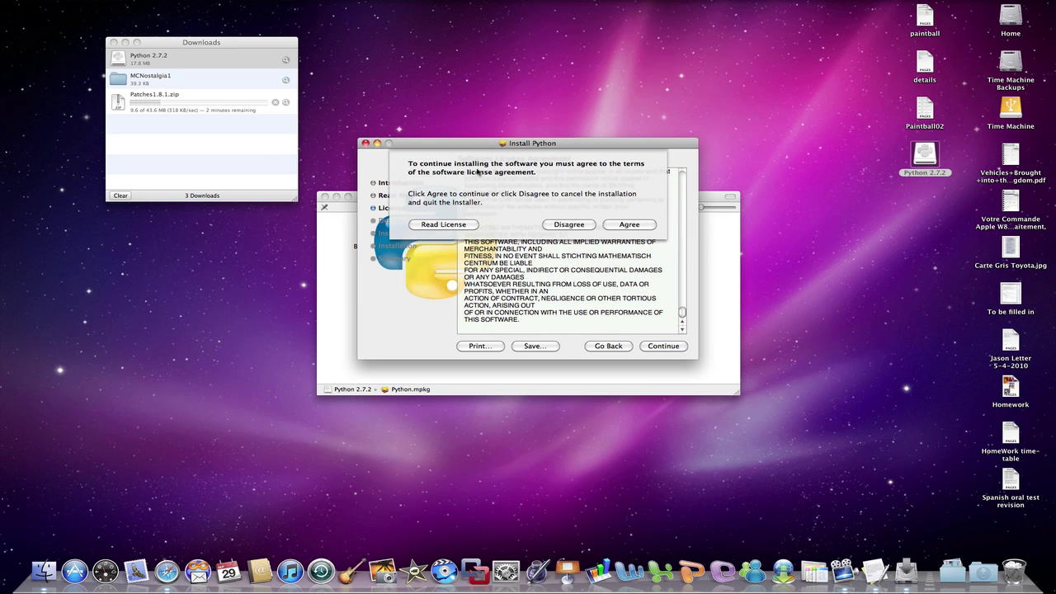
{"action": "left_click", "coordinate": [632, 225]}
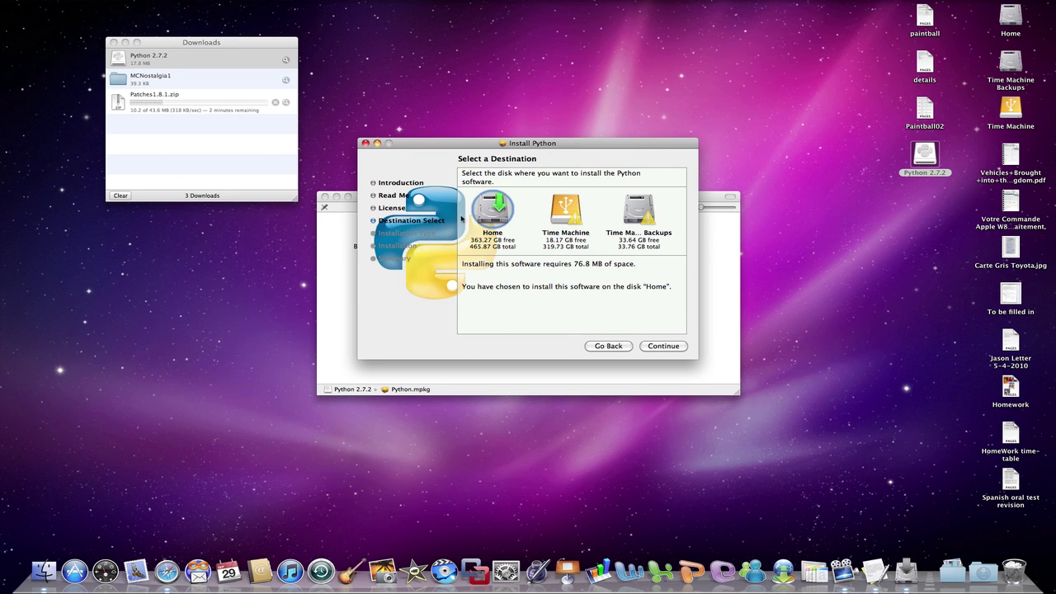
- Choose the Home disk as the Python installation destination and proceed to the installation type
{"action": "left_click", "coordinate": [566, 213]}
{"action": "left_click", "coordinate": [623, 216]}
{"action": "left_click", "coordinate": [566, 215]}
{"action": "left_click", "coordinate": [477, 215]}
{"action": "left_click", "coordinate": [656, 347]}
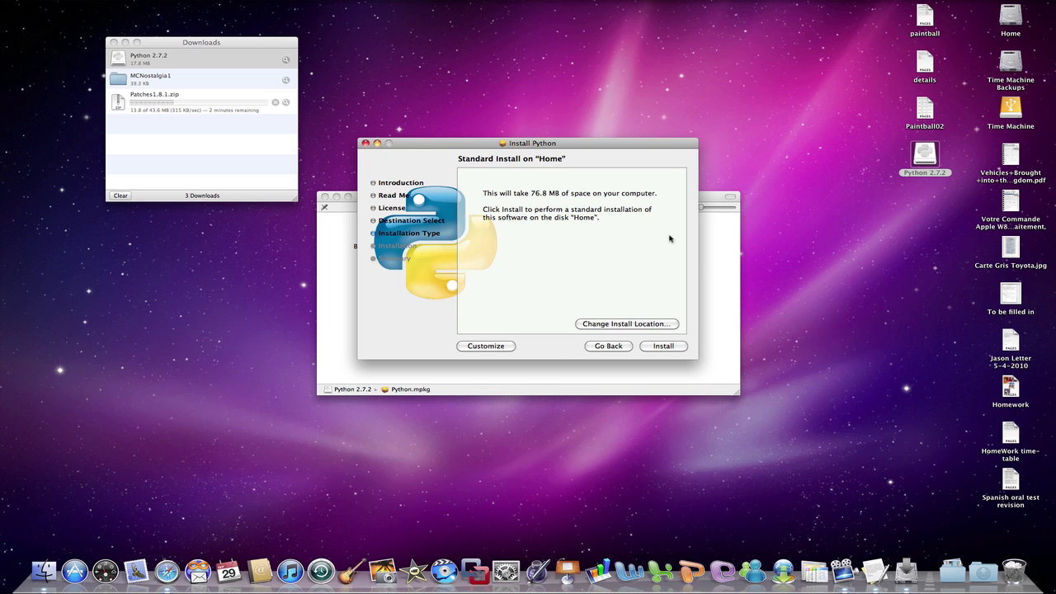
- Start the standard Python installation and authorize it with the account password
{"action": "left_click", "coordinate": [664, 347]}
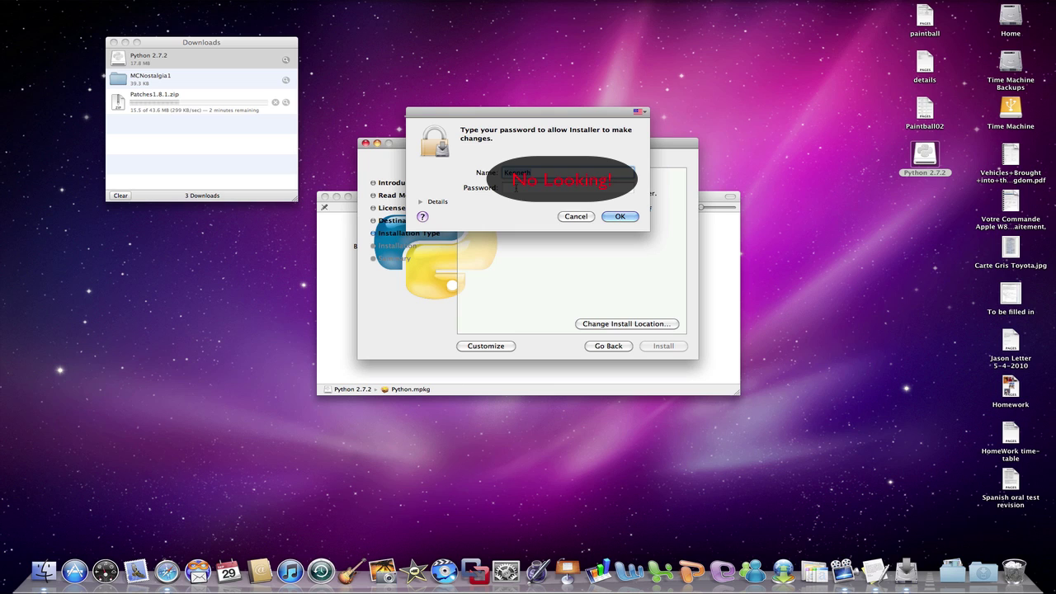
{"action": "key", "text": "Tab"}
{"action": "type", "text": "•••••••"}
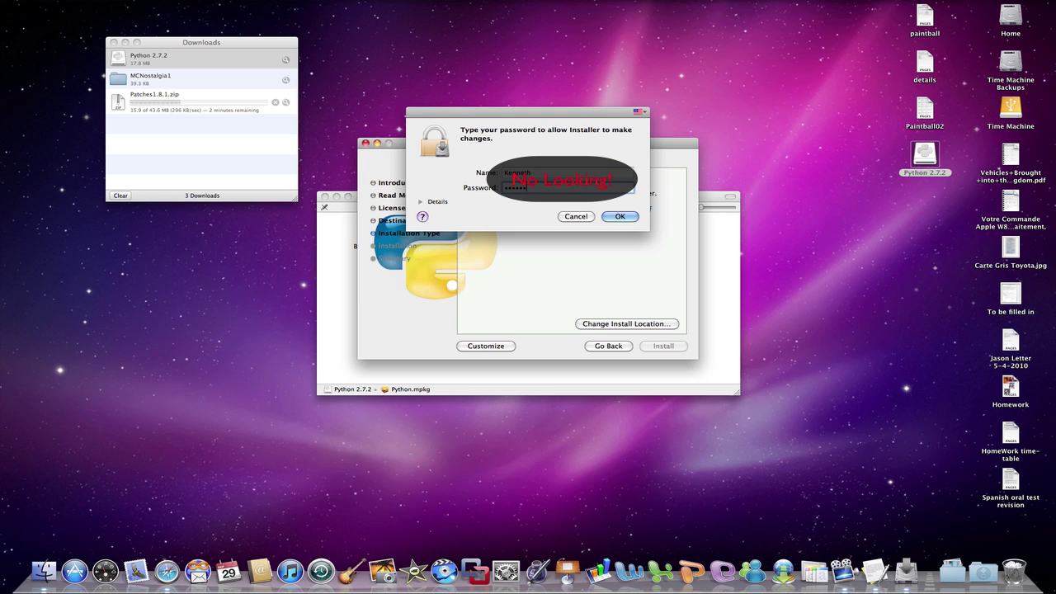
{"action": "key", "text": "Return"}
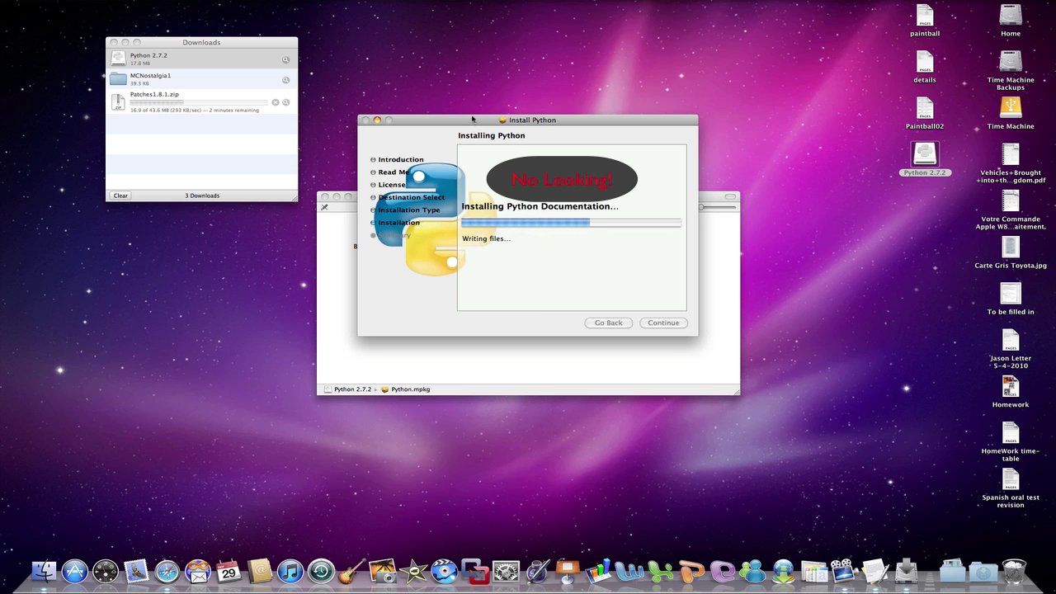
- Shift the Python installer window during the installation and close the installer once it has finished
{"action": "left_click_drag", "start_coordinate": [498, 120], "coordinate": [528, 132]}
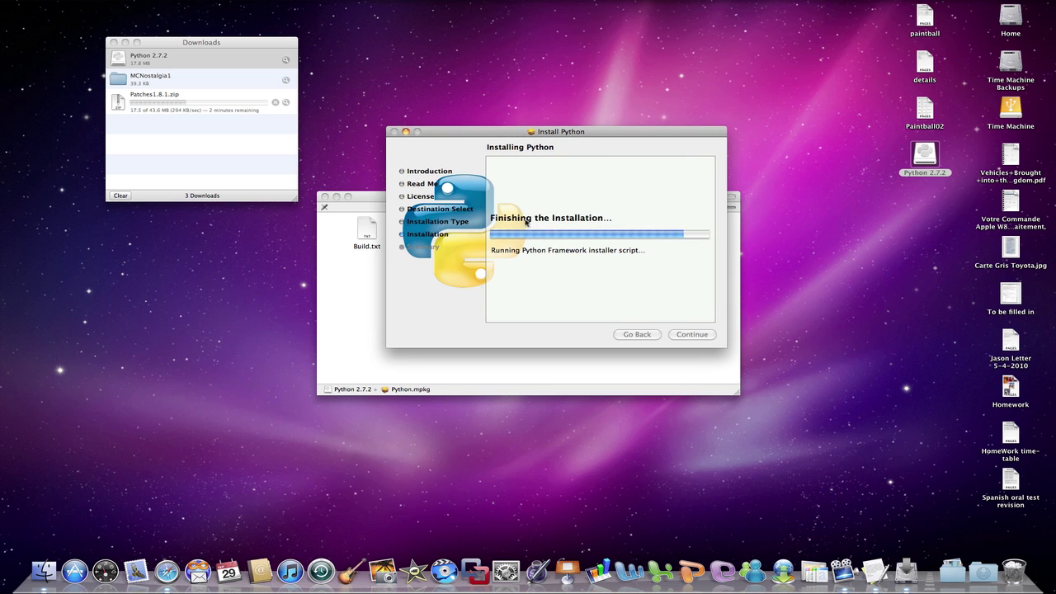
{"action": "left_click_drag", "start_coordinate": [456, 132], "coordinate": [423, 125]}
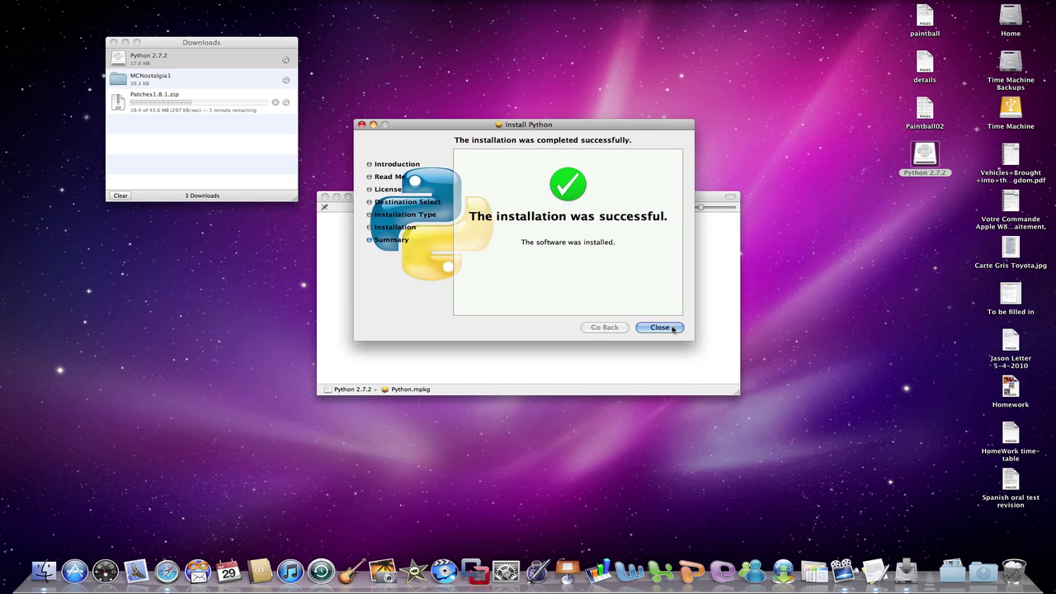
{"action": "left_click", "coordinate": [667, 327]}
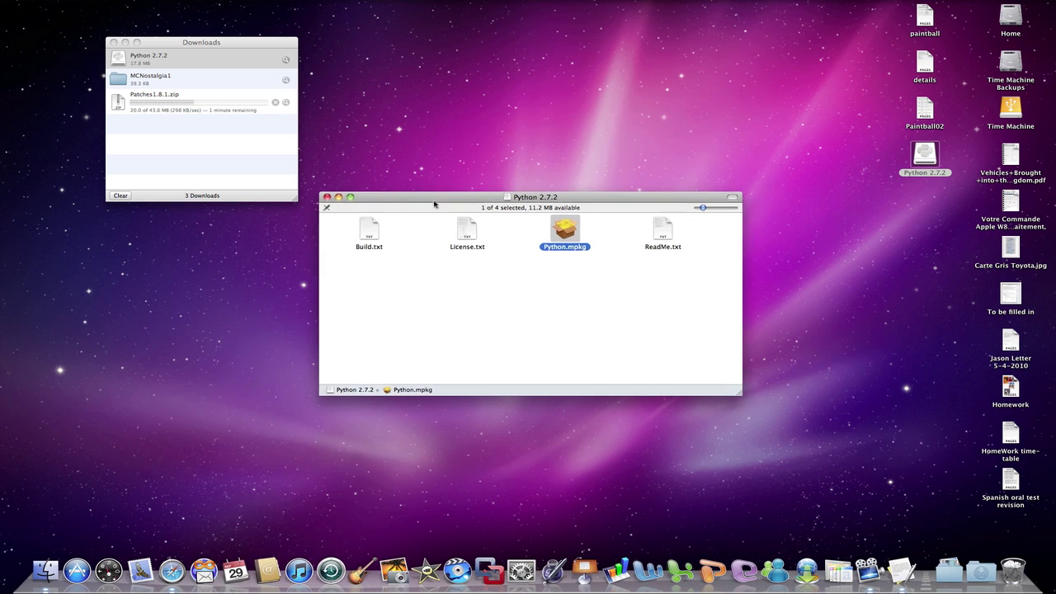
- Close the Python 2.7.2 folder window and eject the Python 2.7.2 disk image from the desktop
{"action": "left_click_drag", "start_coordinate": [317, 199], "coordinate": [409, 241]}
{"action": "left_click", "coordinate": [417, 238]}
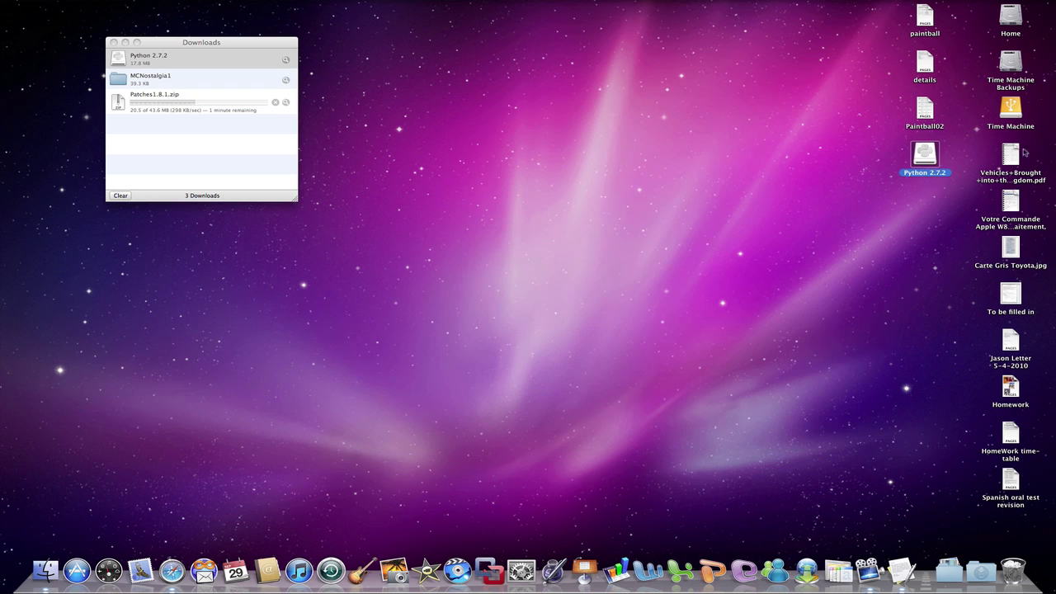
{"action": "right_click", "coordinate": [928, 155]}
{"action": "left_click", "coordinate": [903, 175]}
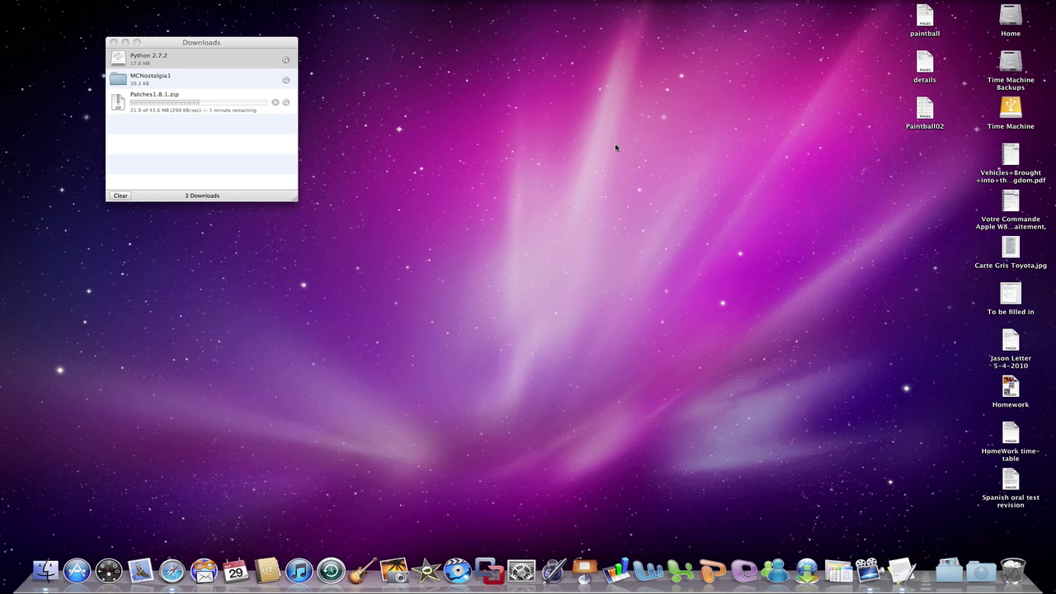
- Return to the note and review the Python 2.7.2 and MCNostalgia 1.0.4 entries in its download list
{"action": "key", "text": "ctrl+Left"}
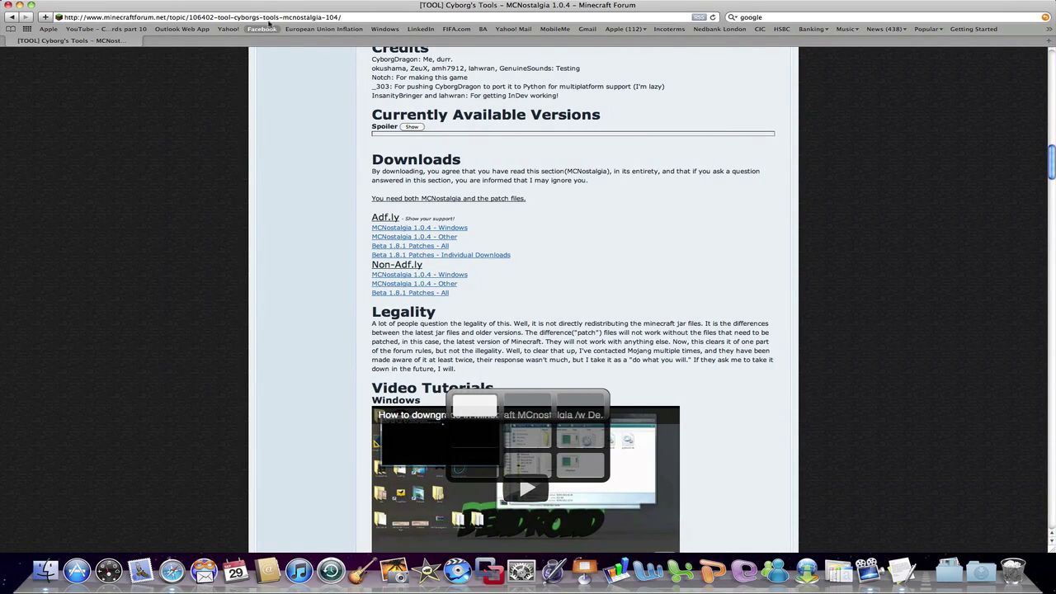
{"action": "key", "text": "ctrl+Down"}
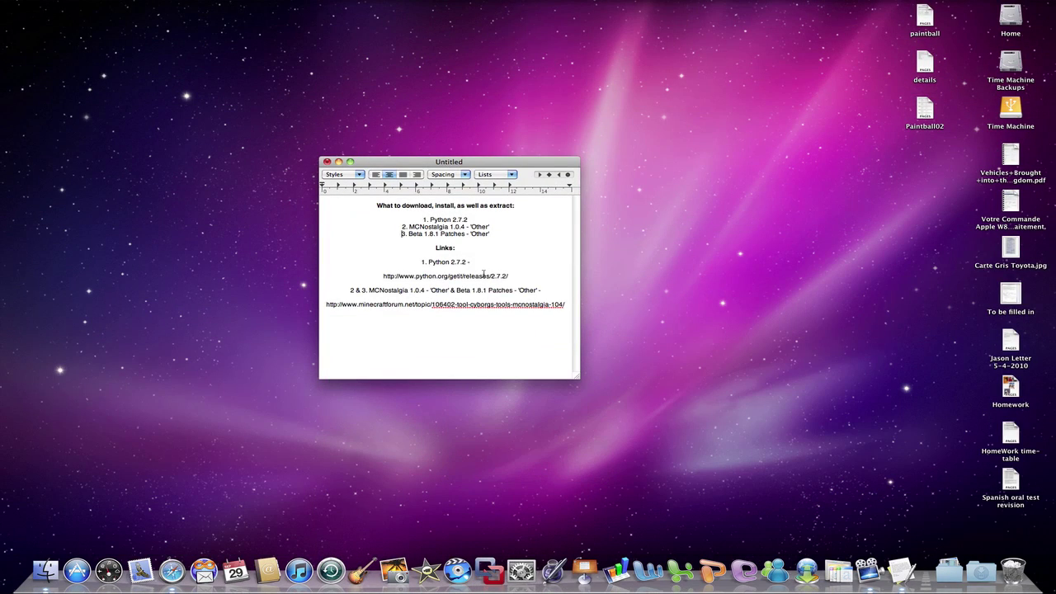
{"action": "left_click_drag", "start_coordinate": [485, 223], "coordinate": [412, 221]}
{"action": "left_click_drag", "start_coordinate": [491, 227], "coordinate": [451, 227]}
{"action": "left_click", "coordinate": [486, 226]}
- Open a Finder window on the home folder and position it near the middle of the desktop
{"action": "key", "text": "ctrl+Right"}
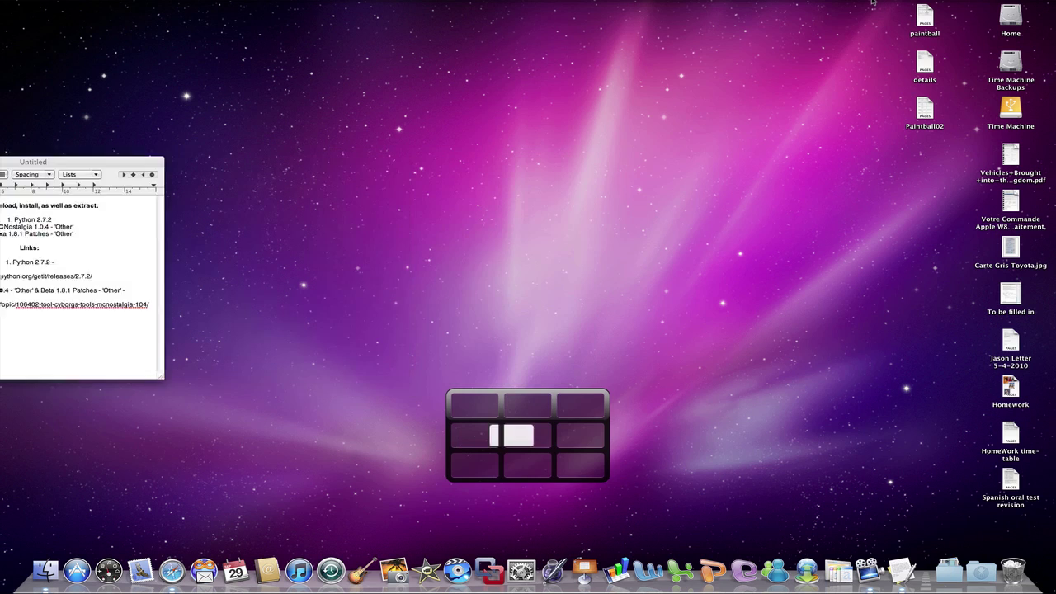
{"action": "key", "text": "ctrl+Down"}
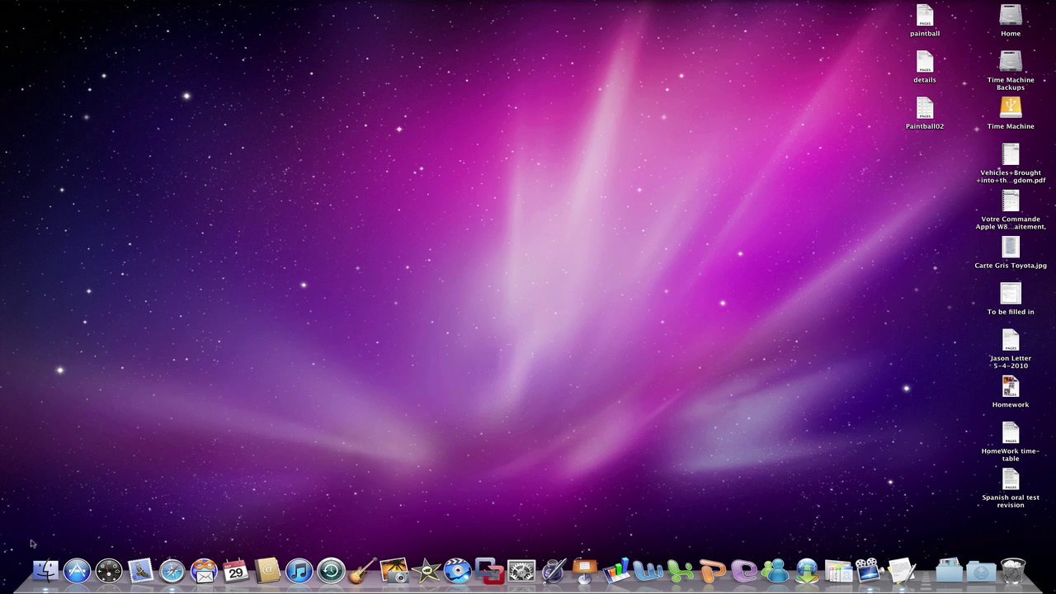
{"action": "left_click", "coordinate": [39, 576]}
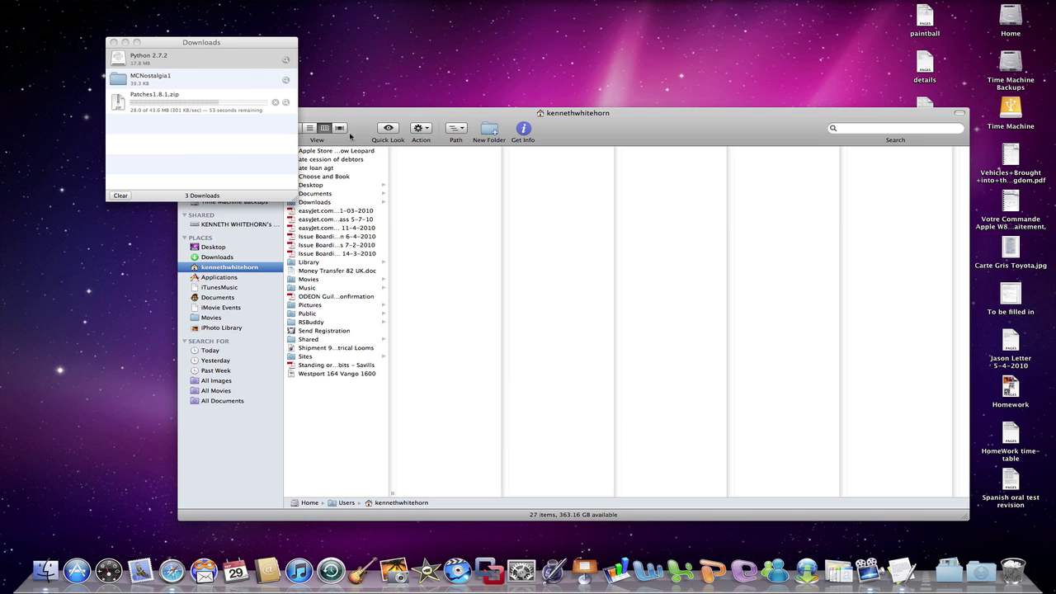
{"action": "key", "text": "ctrl+Down"}
{"action": "left_click_drag", "start_coordinate": [361, 93], "coordinate": [355, 84]}
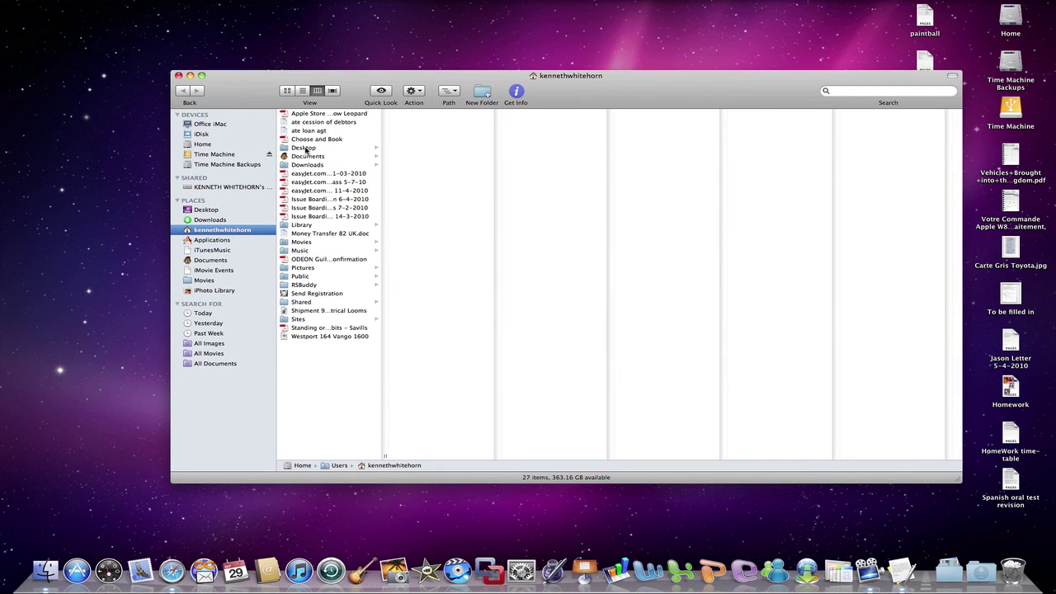
{"action": "left_click_drag", "start_coordinate": [268, 76], "coordinate": [269, 79]}
- Try the Finder view modes, settle on the list view, and open the Downloads folder
{"action": "left_click", "coordinate": [287, 94]}
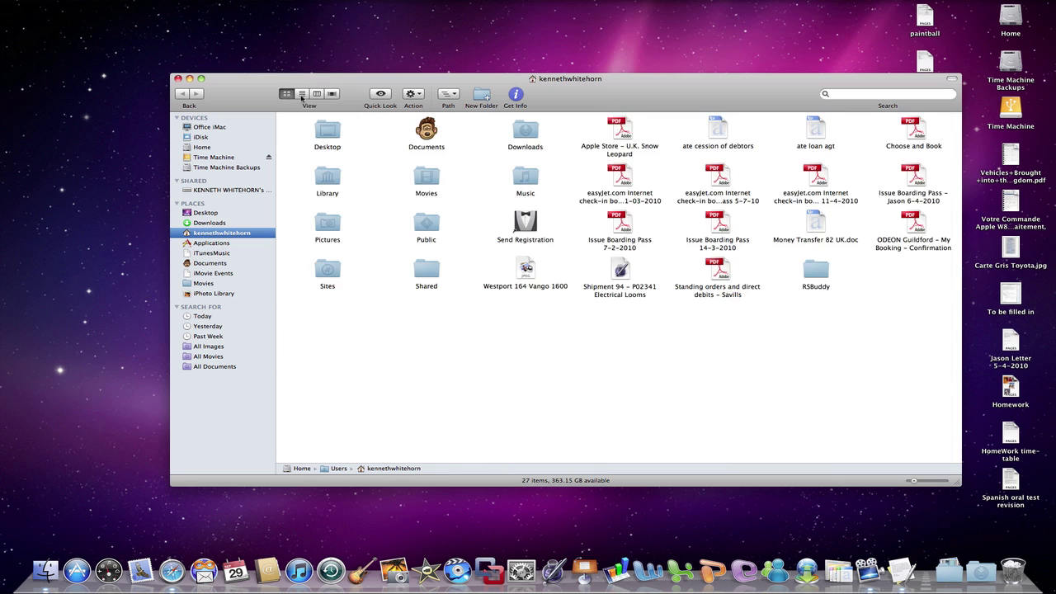
{"action": "left_click", "coordinate": [302, 93]}
{"action": "left_click", "coordinate": [316, 93]}
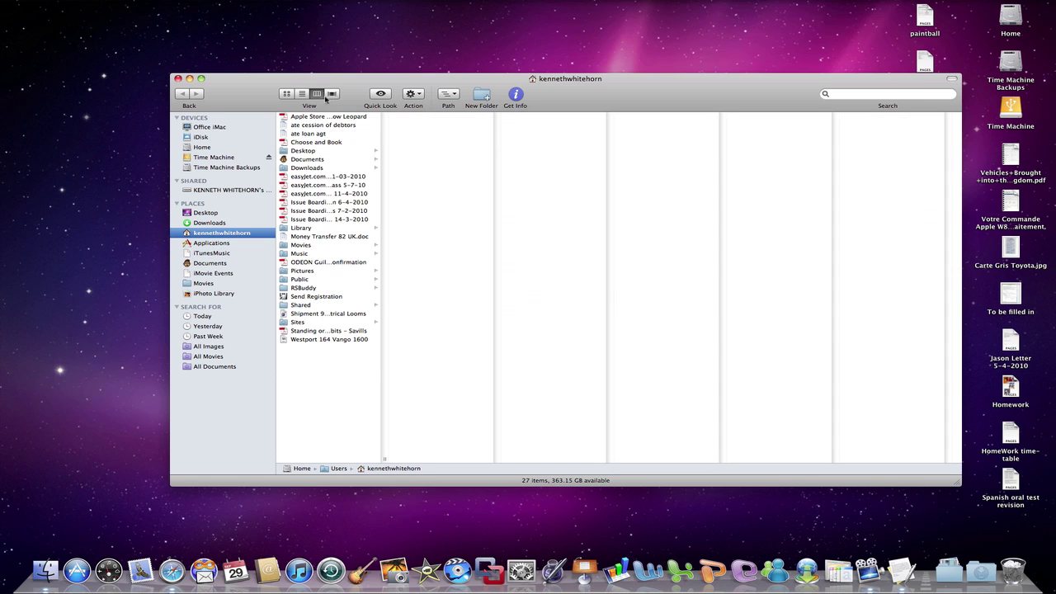
{"action": "left_click", "coordinate": [332, 94]}
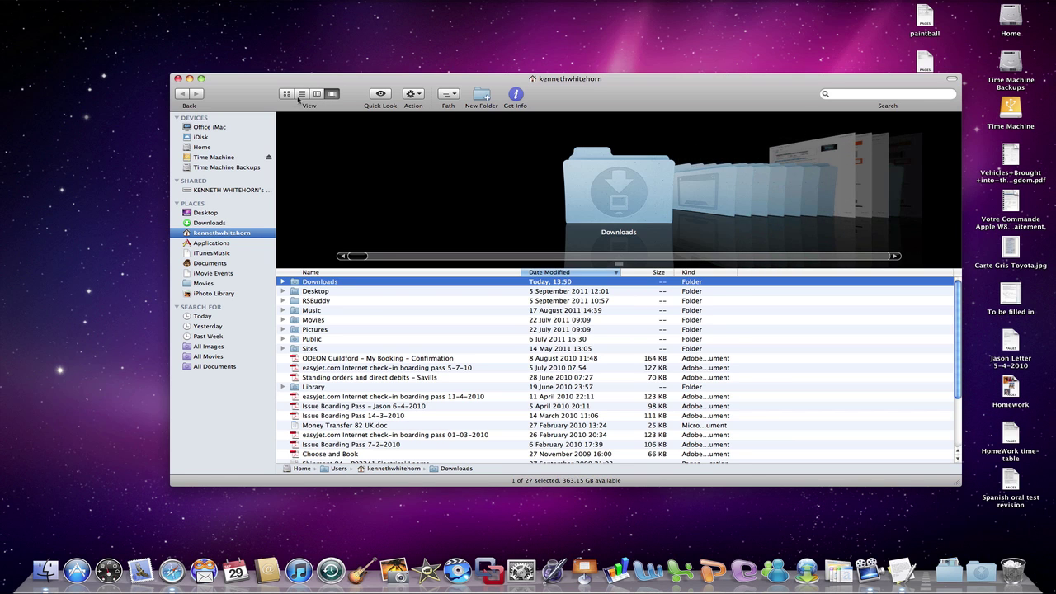
{"action": "left_click", "coordinate": [302, 93]}
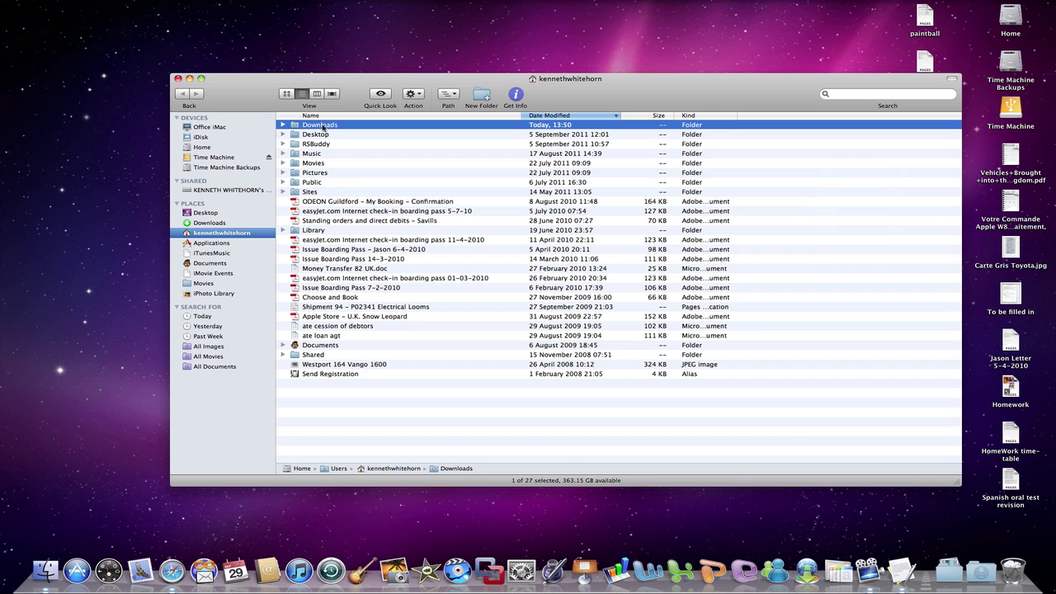
{"action": "double_click", "coordinate": [333, 126]}
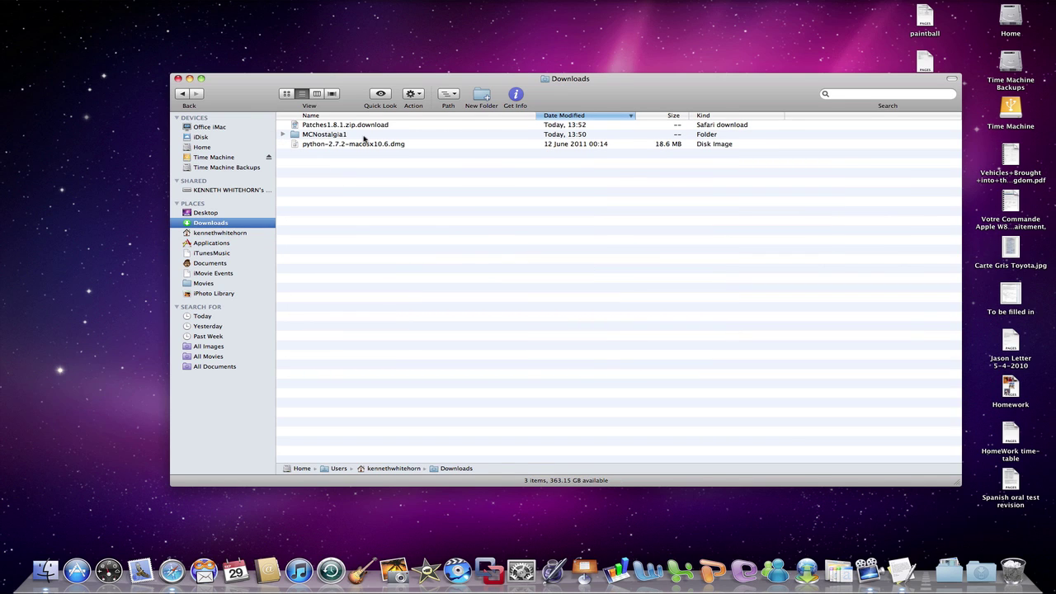
- Open the MCNostalgia1 folder and open MCNostalgia.py with its default application, allowing the downloaded script to open
{"action": "double_click", "coordinate": [364, 135]}
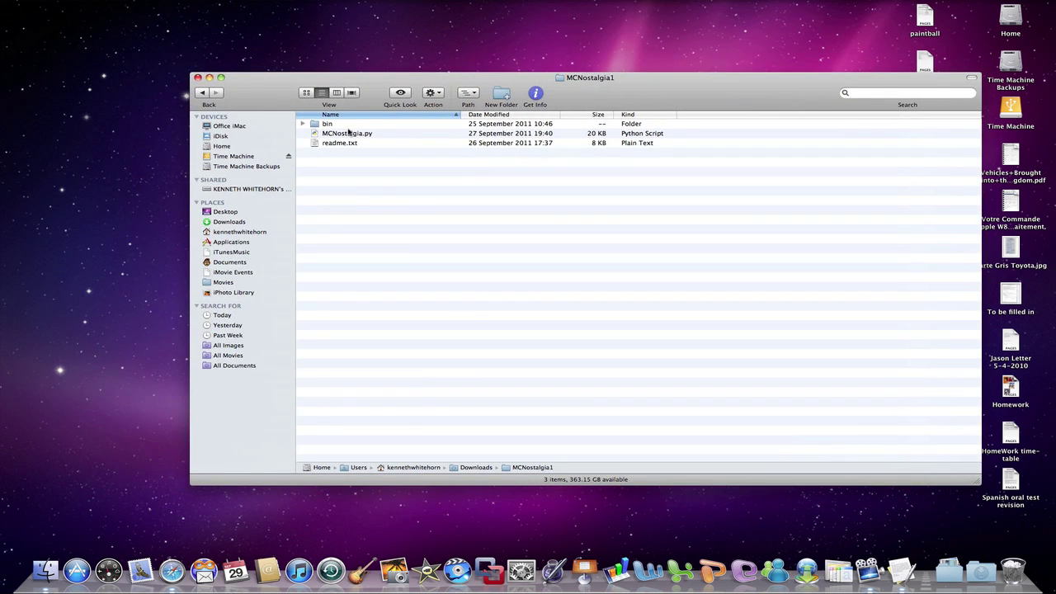
{"action": "left_click", "coordinate": [350, 134]}
{"action": "right_click", "coordinate": [356, 137]}
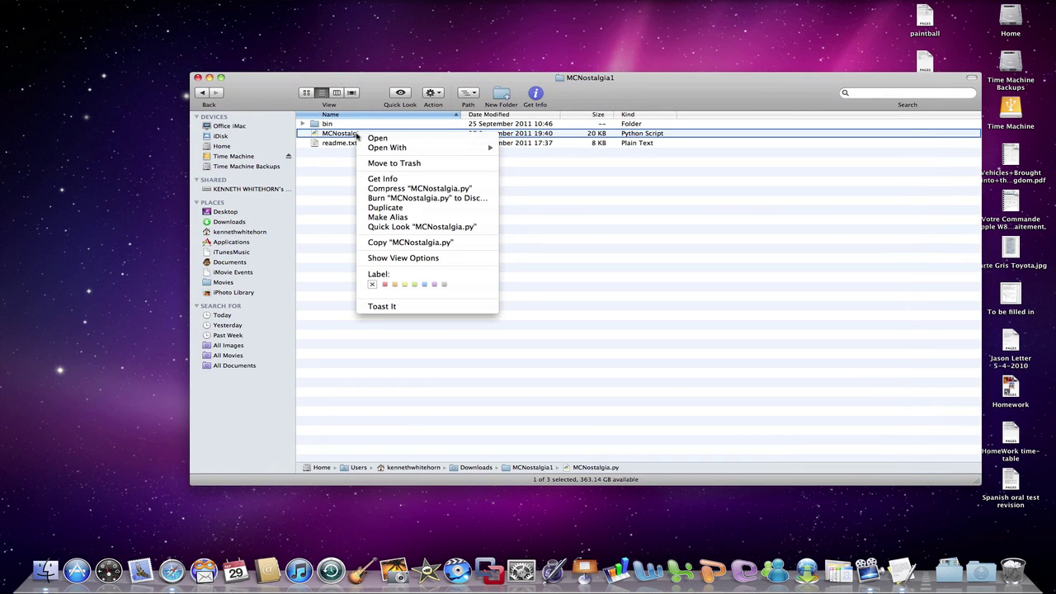
{"action": "left_click", "coordinate": [377, 138]}
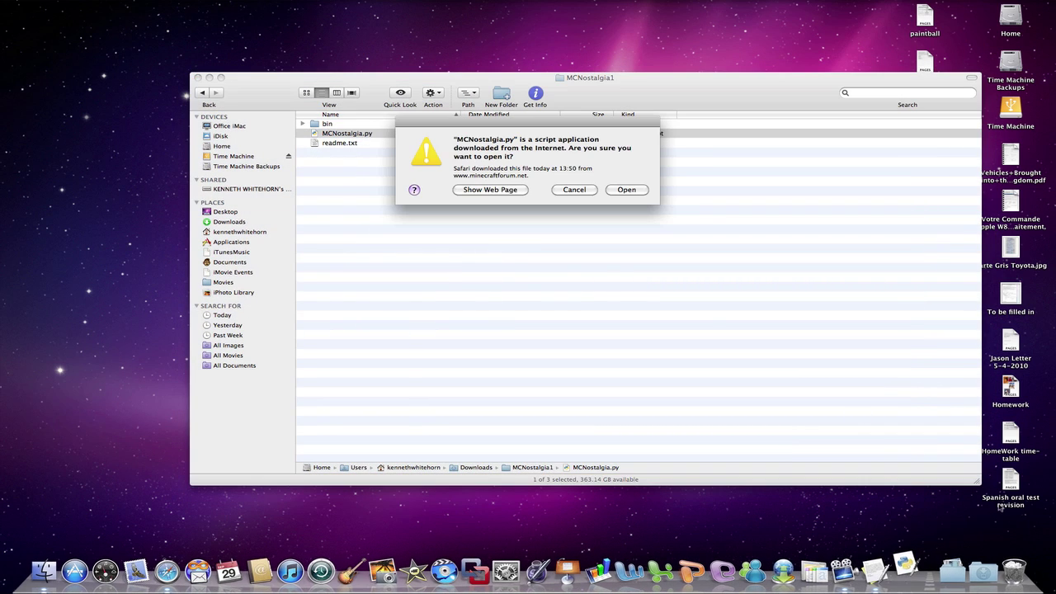
{"action": "left_click", "coordinate": [617, 190]}
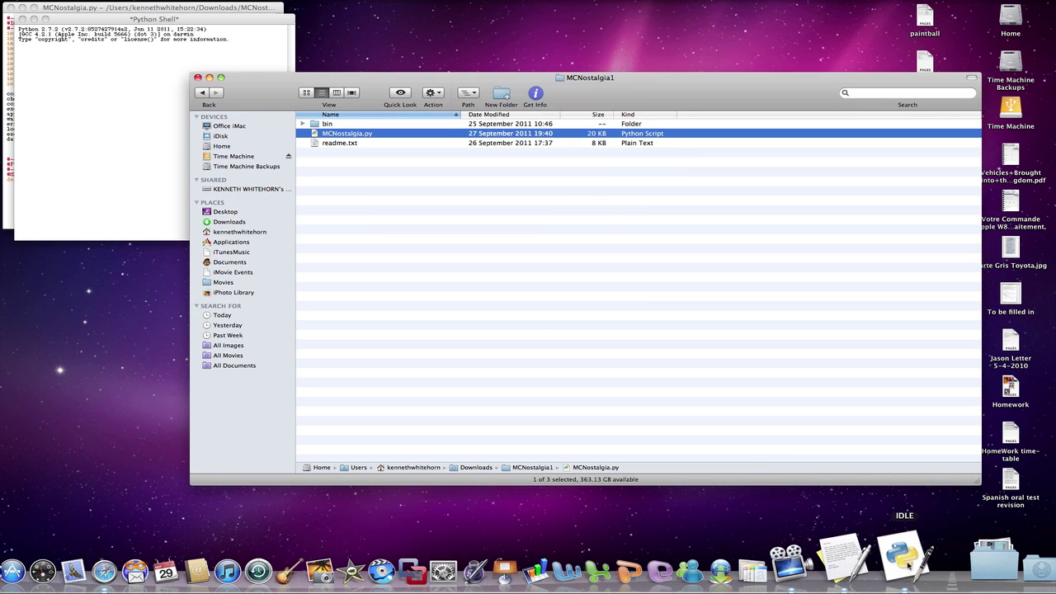
- View the MCNostalgia.py source window beside the Python Shell and quit IDLE
{"action": "left_click", "coordinate": [161, 44]}
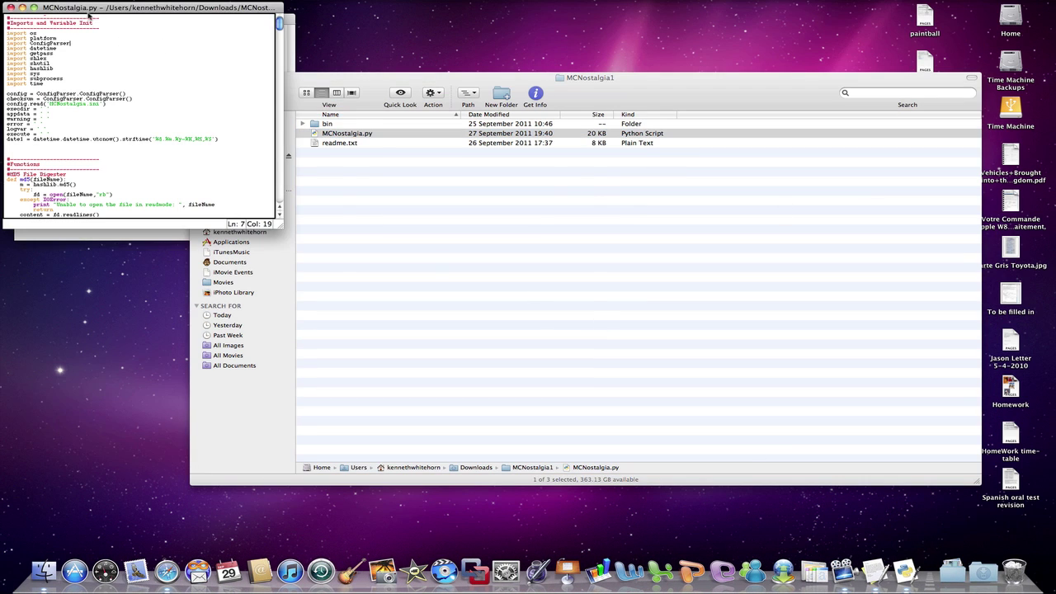
{"action": "left_click_drag", "start_coordinate": [87, 10], "coordinate": [225, 119]}
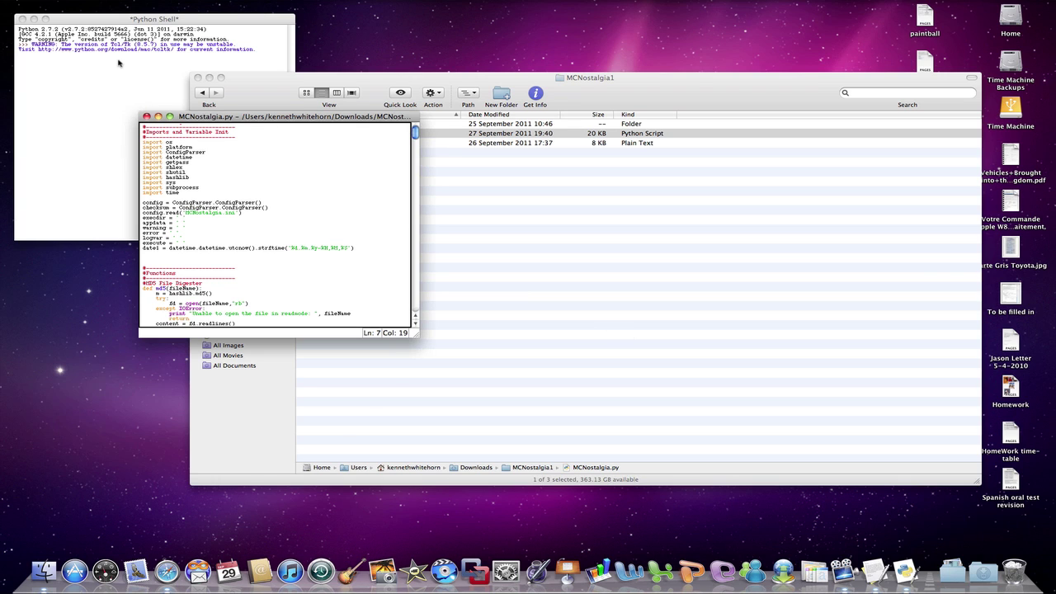
{"action": "key", "text": "super+q"}
- Open MCNostalgia.py with Python Launcher (2.7.2) instead of the default application
{"action": "right_click", "coordinate": [345, 135]}
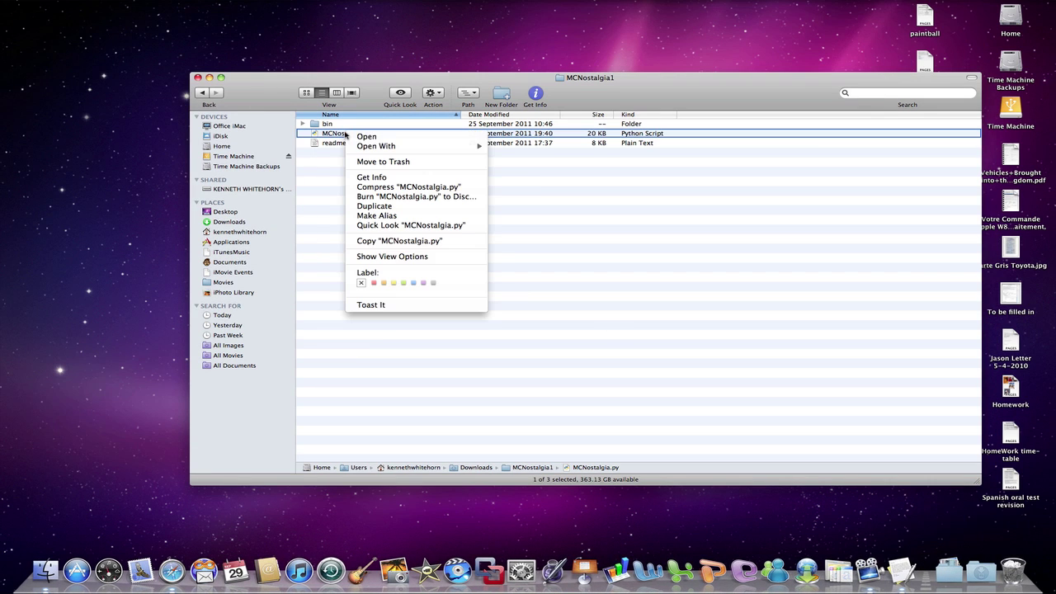
{"action": "mouse_move", "coordinate": [407, 146]}
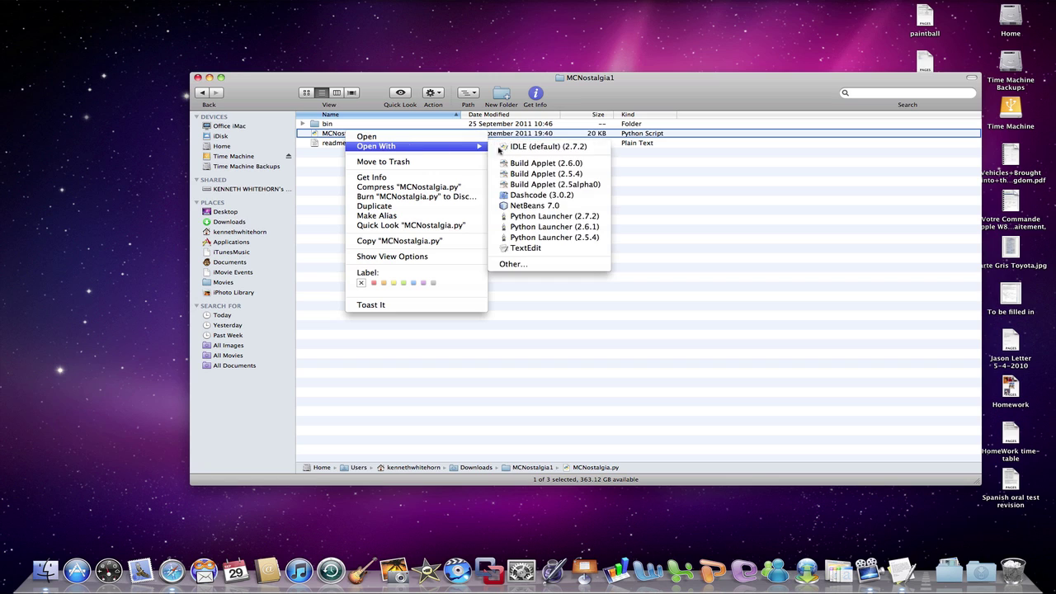
{"action": "left_click", "coordinate": [544, 216]}
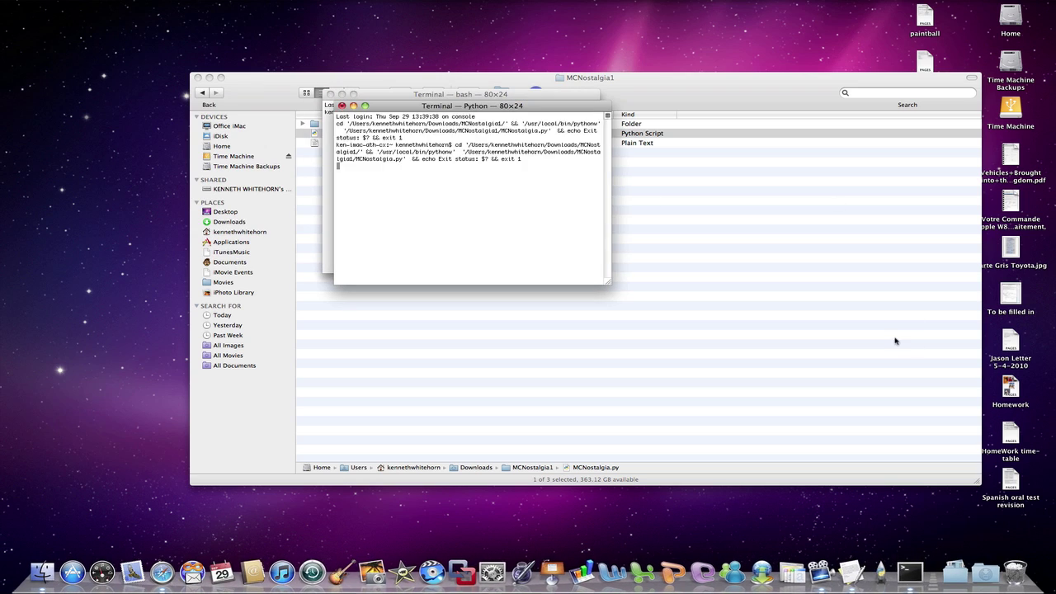
- Enlarge the MCNostalgia configurator terminal window to 144×39, increase its text size and reposition it on the desktop
{"action": "left_click_drag", "start_coordinate": [383, 105], "coordinate": [425, 135]}
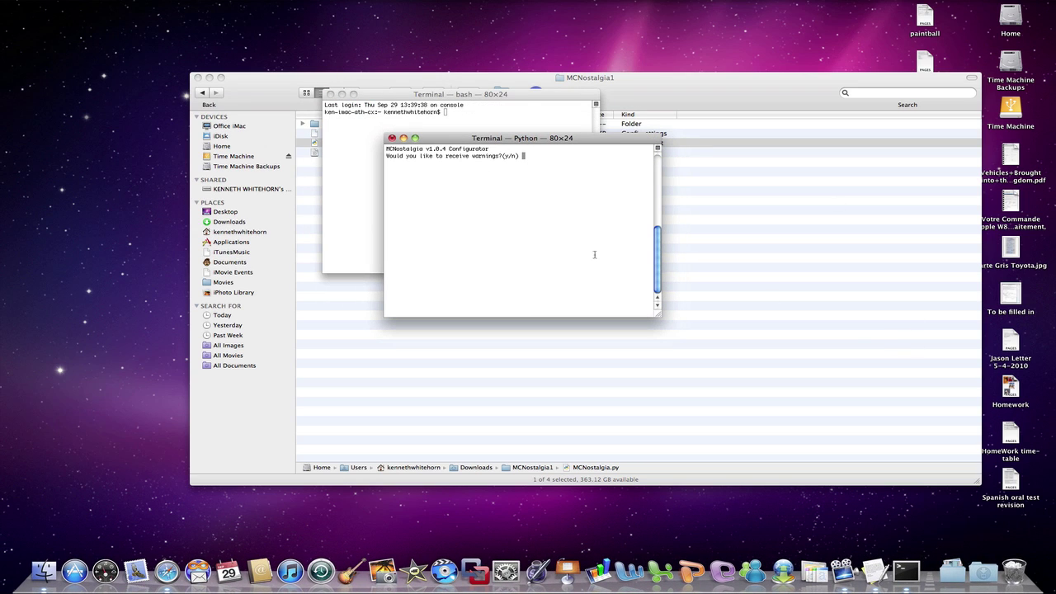
{"action": "left_click_drag", "start_coordinate": [657, 314], "coordinate": [871, 421]}
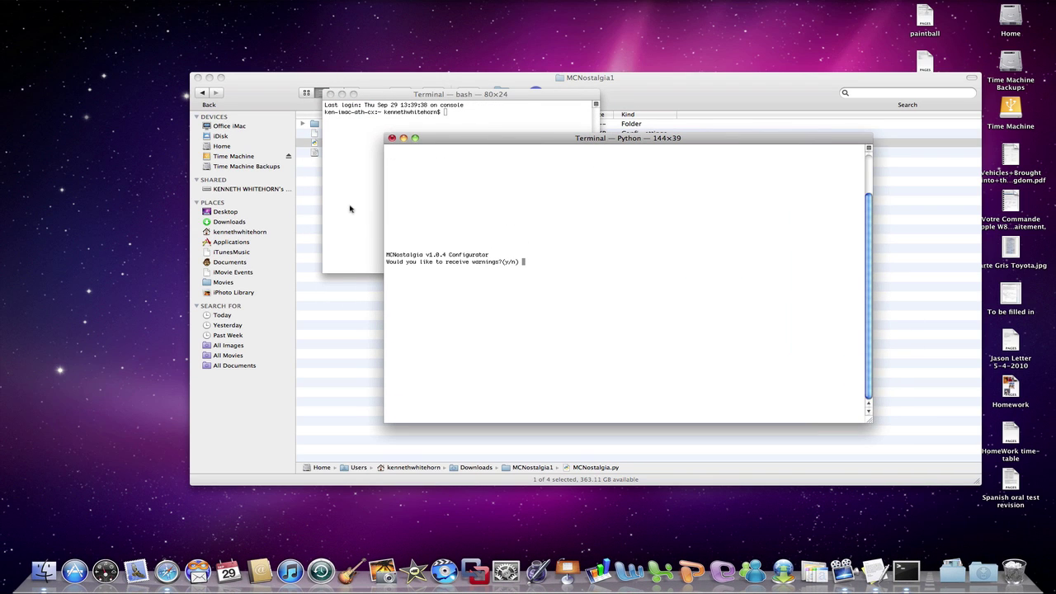
{"action": "type", "text": "+++"}
{"action": "key", "text": "super+plus"}
{"action": "key", "text": "super+plus"}
{"action": "key", "text": "super+plus"}
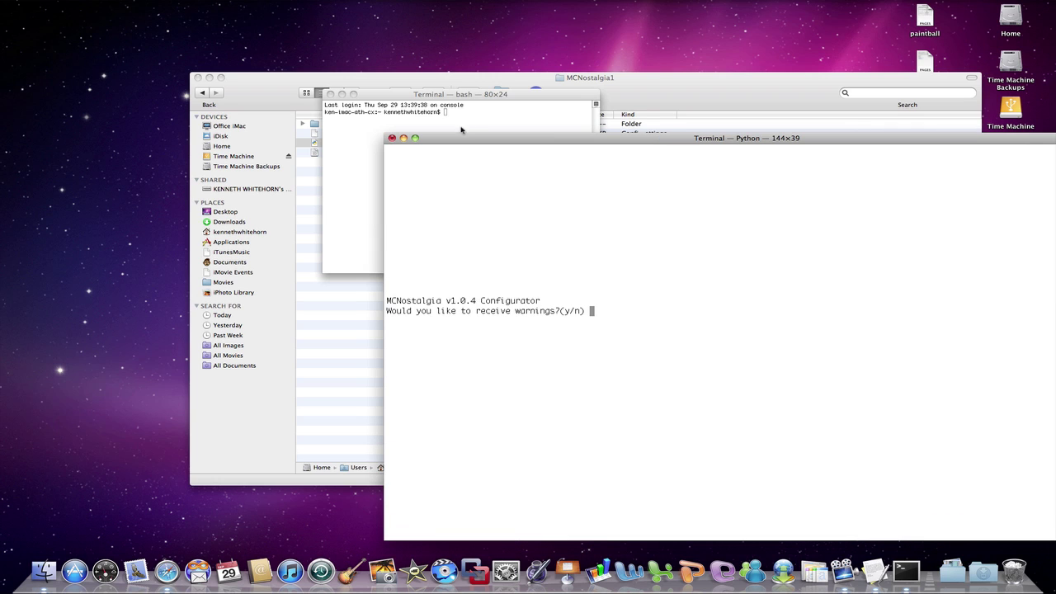
{"action": "left_click_drag", "start_coordinate": [463, 137], "coordinate": [239, 52]}
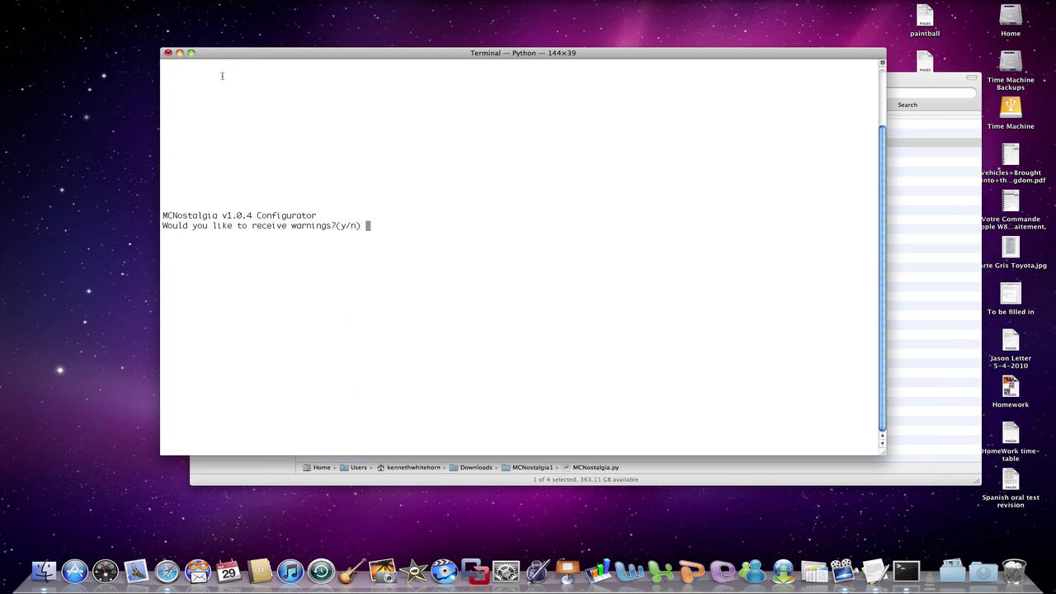
{"action": "left_click", "coordinate": [63, 1]}
{"action": "mouse_move", "coordinate": [17, 0]}
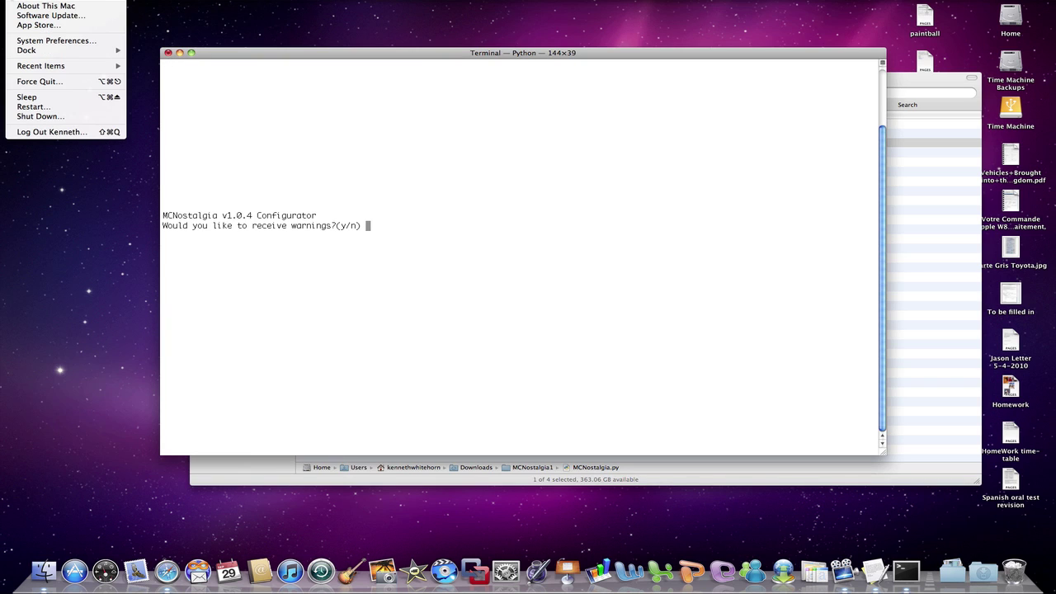
{"action": "left_click", "coordinate": [726, 308]}
- Open a new Terminal window with the Pro theme and enlarge its text
{"action": "right_click", "coordinate": [899, 557]}
{"action": "mouse_move", "coordinate": [923, 452]}
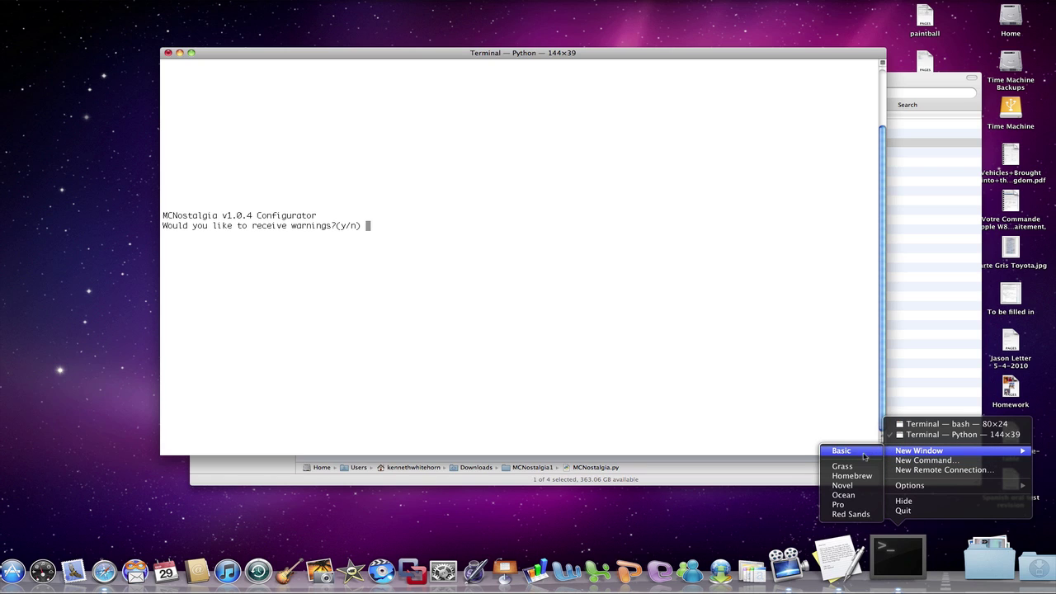
{"action": "left_click", "coordinate": [838, 504]}
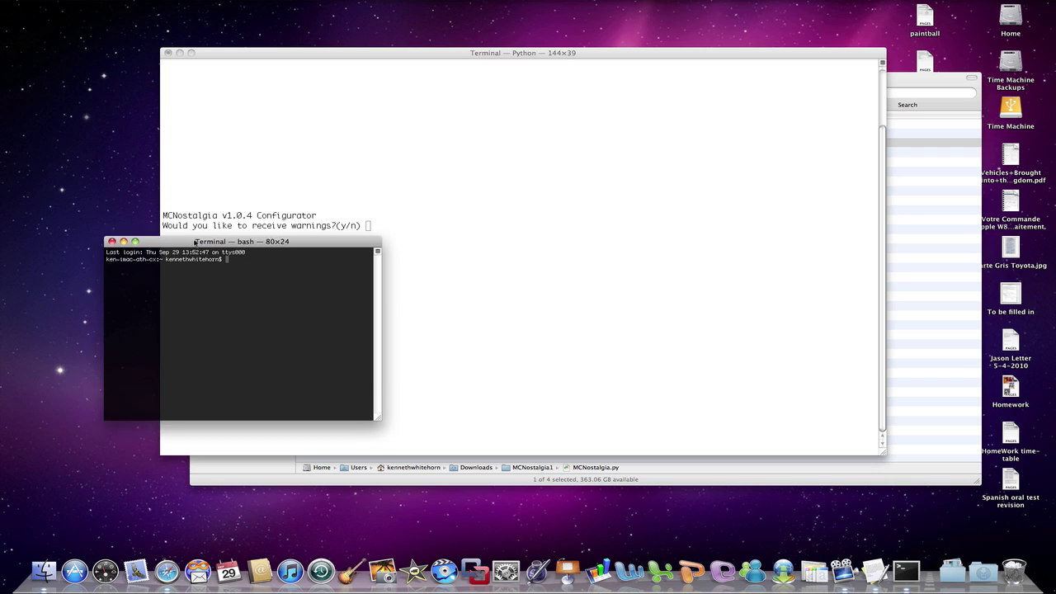
{"action": "left_click_drag", "start_coordinate": [170, 248], "coordinate": [197, 204]}
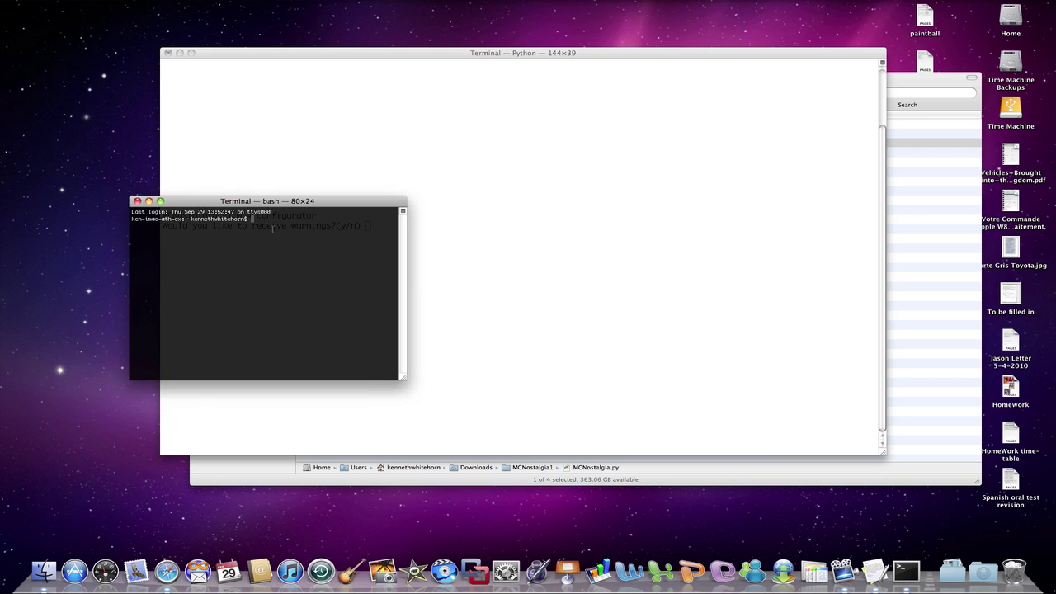
{"action": "key", "text": "super+plus"}
{"action": "key", "text": "super+plus"}
{"action": "key", "text": "super+plus"}
{"action": "key", "text": "super+plus"}
{"action": "key", "text": "super+plus"}
{"action": "key", "text": "super+plus"}
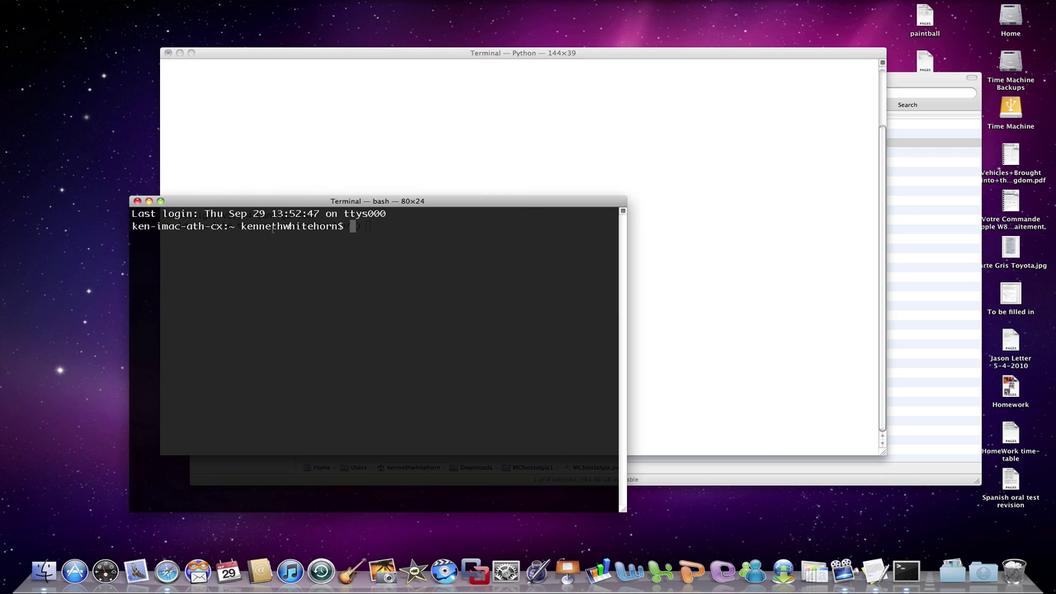
- Close the MCNostalgia configurator window, terminating its processes, and the spare white bash window, leaving the Pro terminal open
{"action": "mouse_move", "coordinate": [348, 58]}
{"action": "left_mouse_down"}
{"action": "mouse_move", "coordinate": [277, 59]}
{"action": "mouse_move", "coordinate": [319, 78]}
{"action": "mouse_move", "coordinate": [334, 63]}
{"action": "left_mouse_up"}
{"action": "mouse_move", "coordinate": [561, 57]}
{"action": "left_mouse_down"}
{"action": "mouse_move", "coordinate": [505, 54]}
{"action": "mouse_move", "coordinate": [545, 74]}
{"action": "mouse_move", "coordinate": [557, 64]}
{"action": "left_mouse_up"}
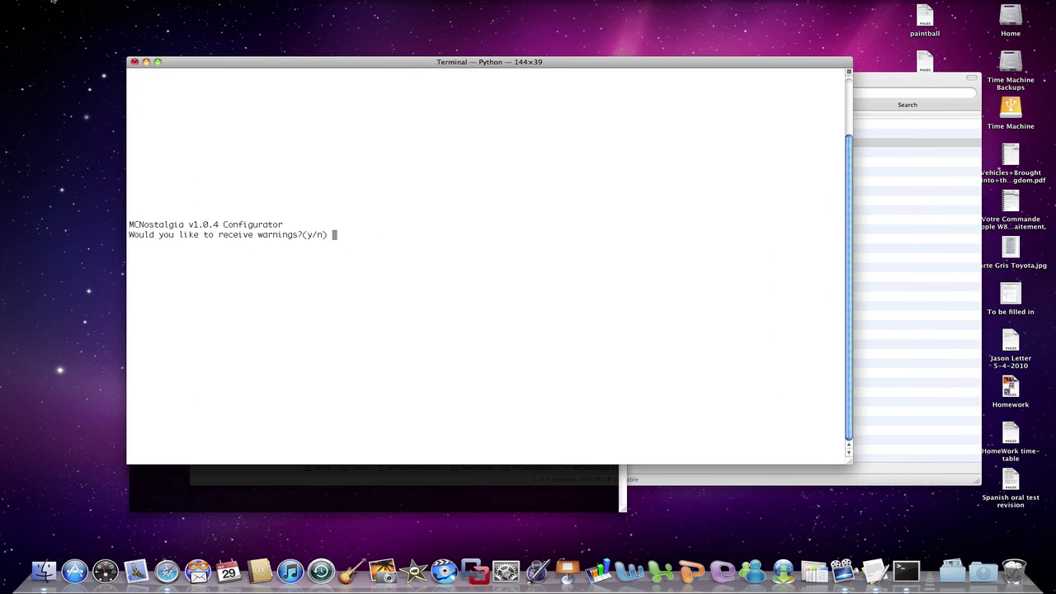
{"action": "left_click", "coordinate": [135, 61]}
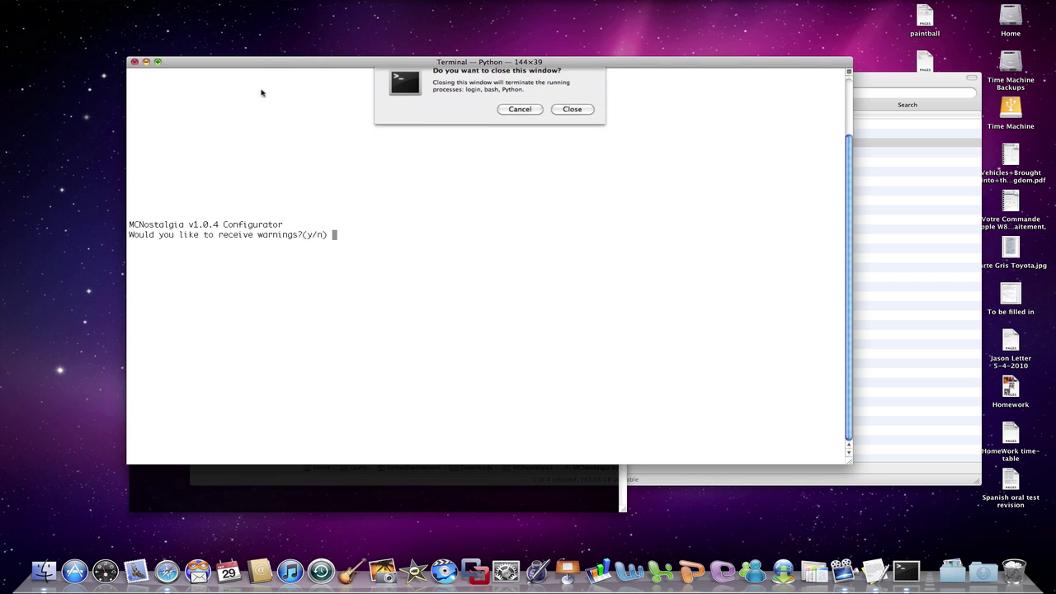
{"action": "left_click", "coordinate": [571, 119]}
{"action": "key", "text": "super+n"}
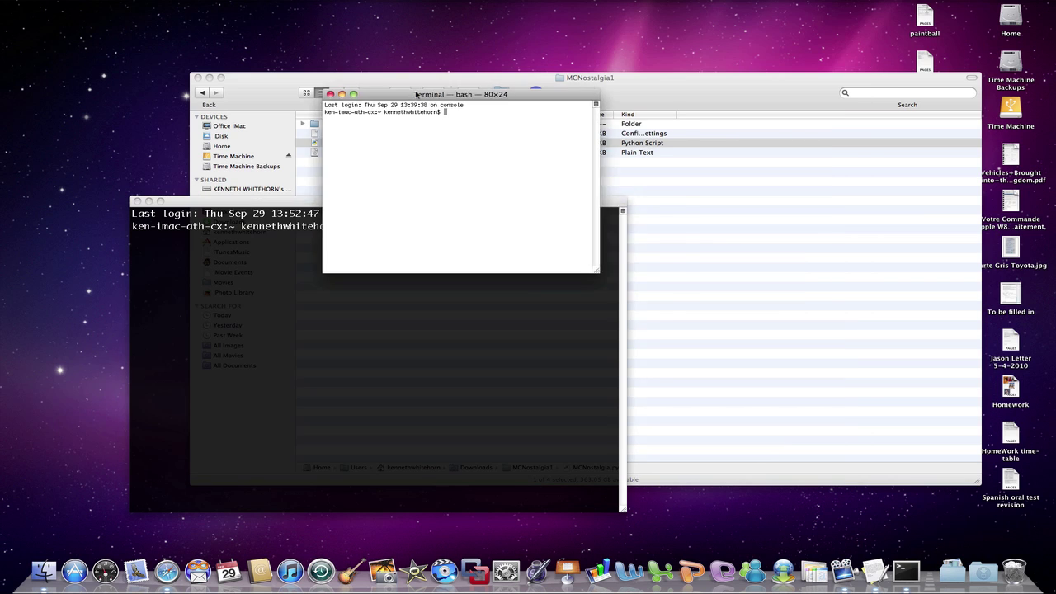
{"action": "left_click", "coordinate": [402, 108]}
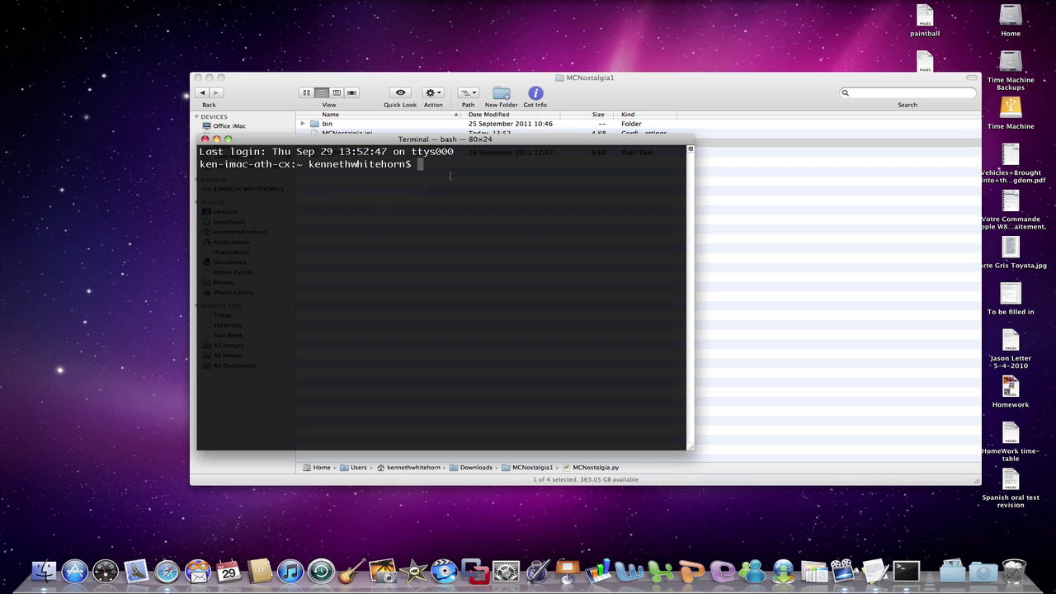
- Try to run "python MCNostalgia.py" from the home directory in the Pro terminal
{"action": "type", "text": "python"}
{"action": "left_click_drag", "start_coordinate": [374, 140], "coordinate": [387, 159]}
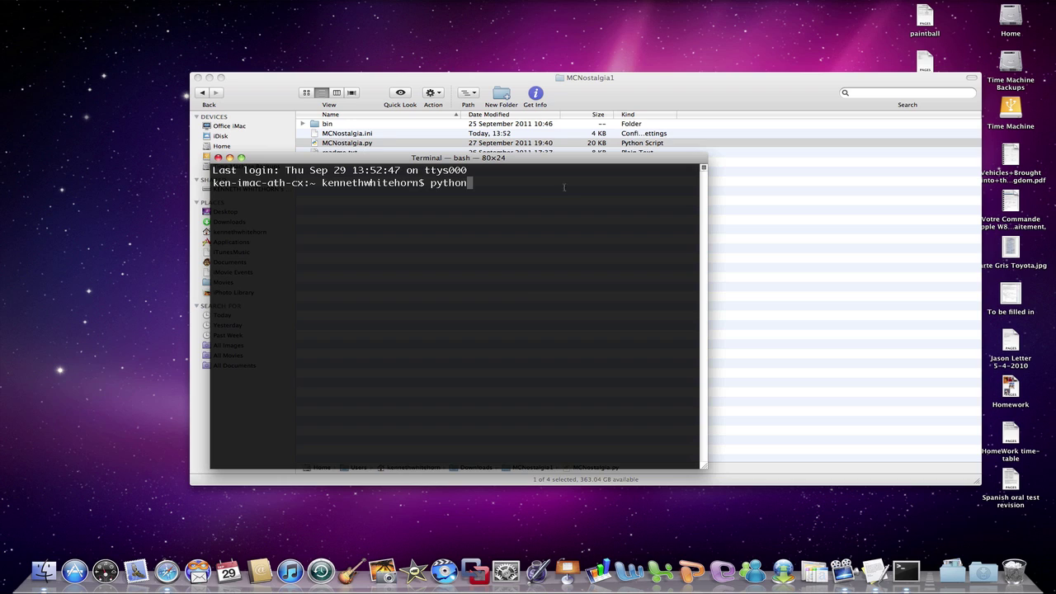
{"action": "type", "text": "MCNostalgia.py"}
{"action": "key", "text": "Return"}
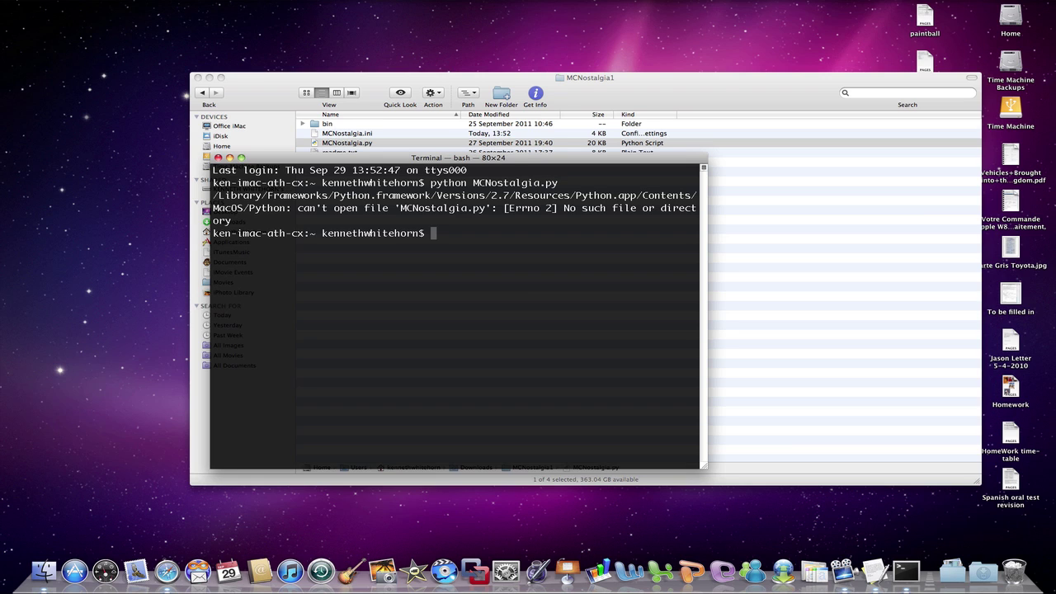
- Change the terminal's working directory to the MCNostalgia1 folder in Downloads with cd, inserting the path from the Finder window
{"action": "left_click_drag", "start_coordinate": [418, 157], "coordinate": [521, 234]}
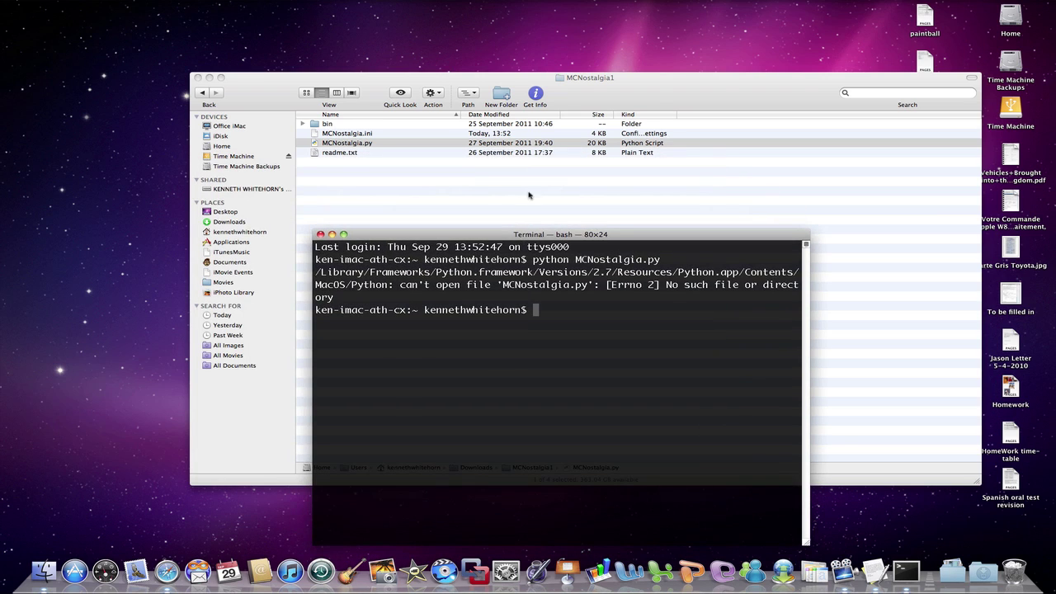
{"action": "left_click", "coordinate": [557, 94]}
{"action": "left_click", "coordinate": [536, 509]}
{"action": "left_click_drag", "start_coordinate": [468, 231], "coordinate": [433, 164]}
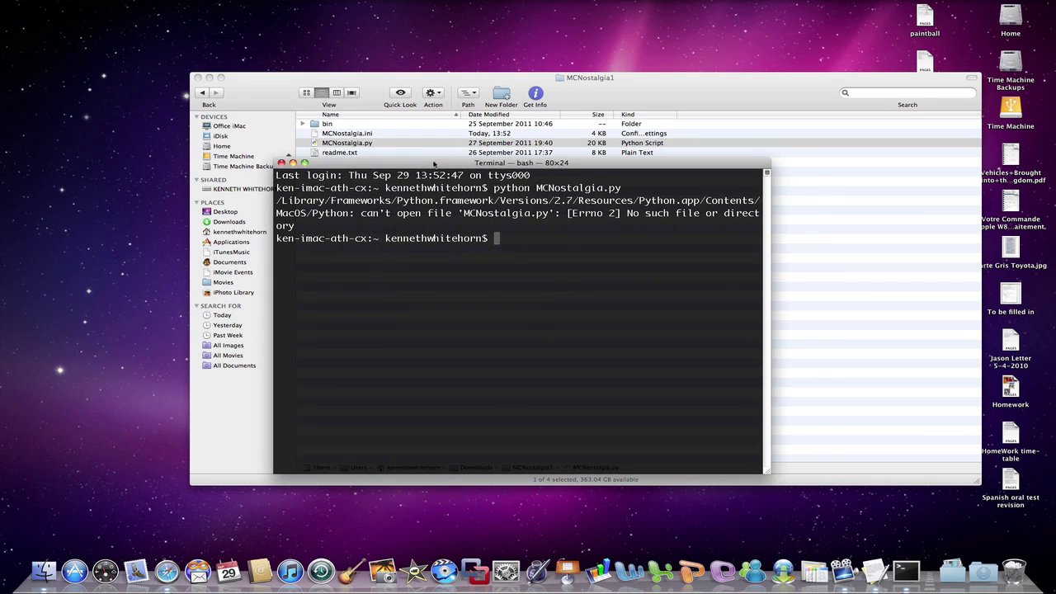
{"action": "type", "text": "cd"}
{"action": "left_click", "coordinate": [566, 99]}
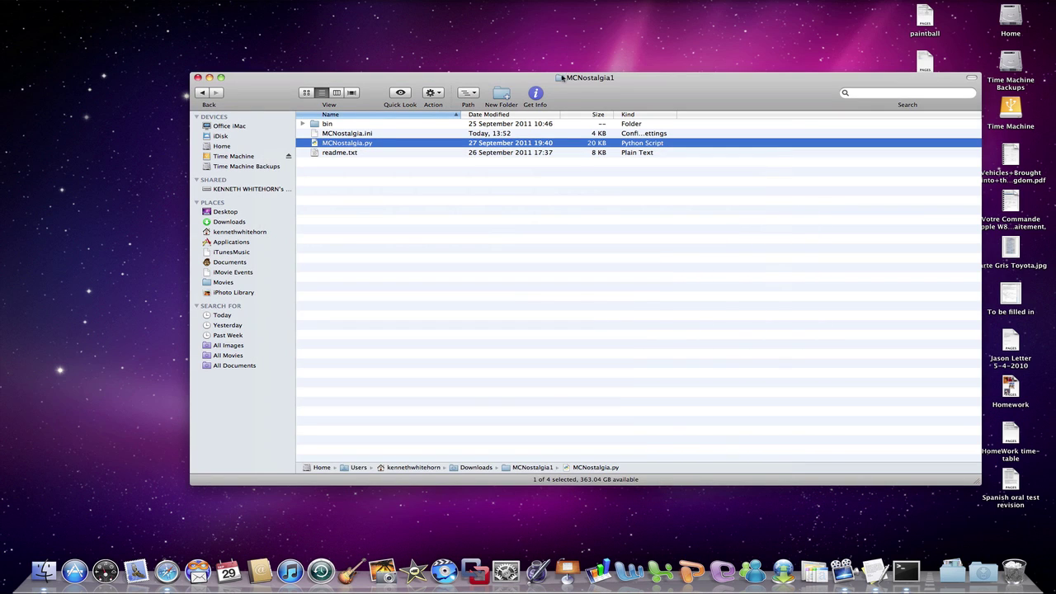
{"action": "left_click_drag", "start_coordinate": [560, 78], "coordinate": [180, 6]}
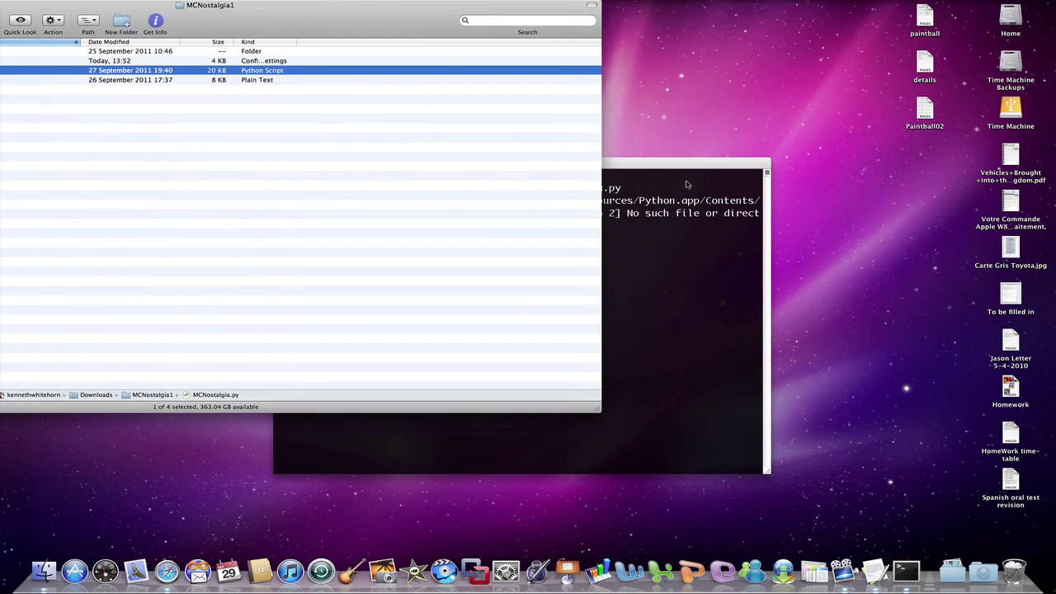
{"action": "left_click_drag", "start_coordinate": [680, 172], "coordinate": [782, 236]}
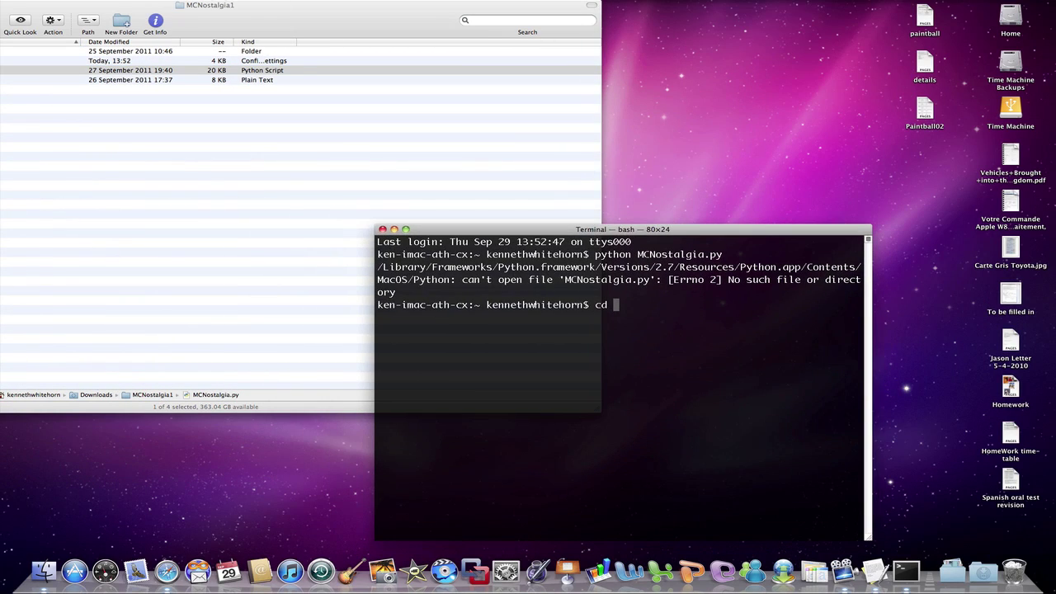
{"action": "left_click_drag", "start_coordinate": [188, 6], "coordinate": [719, 342]}
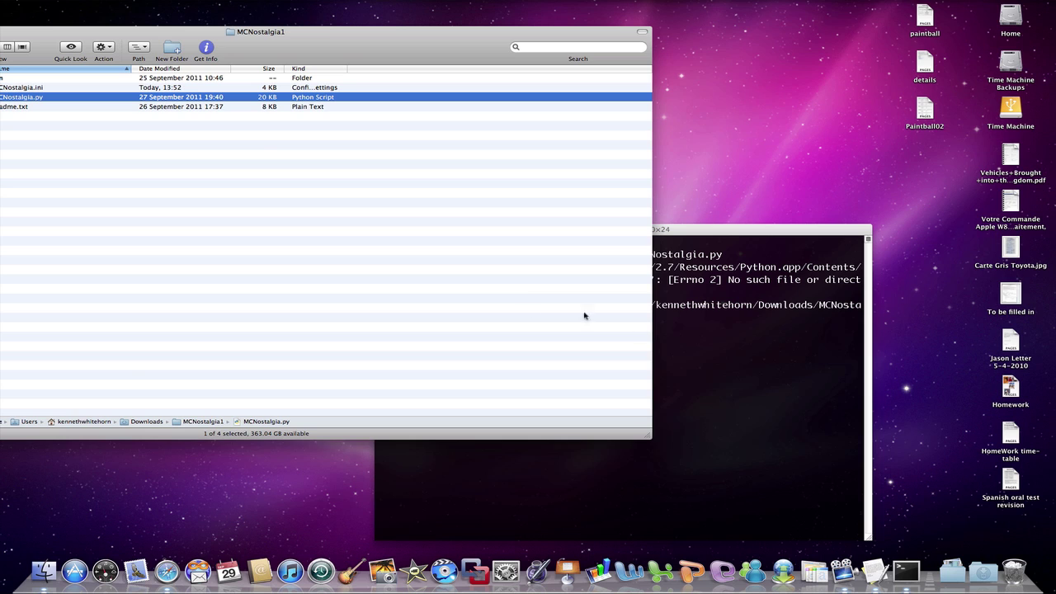
{"action": "left_click", "coordinate": [774, 344]}
{"action": "key", "text": "Return"}
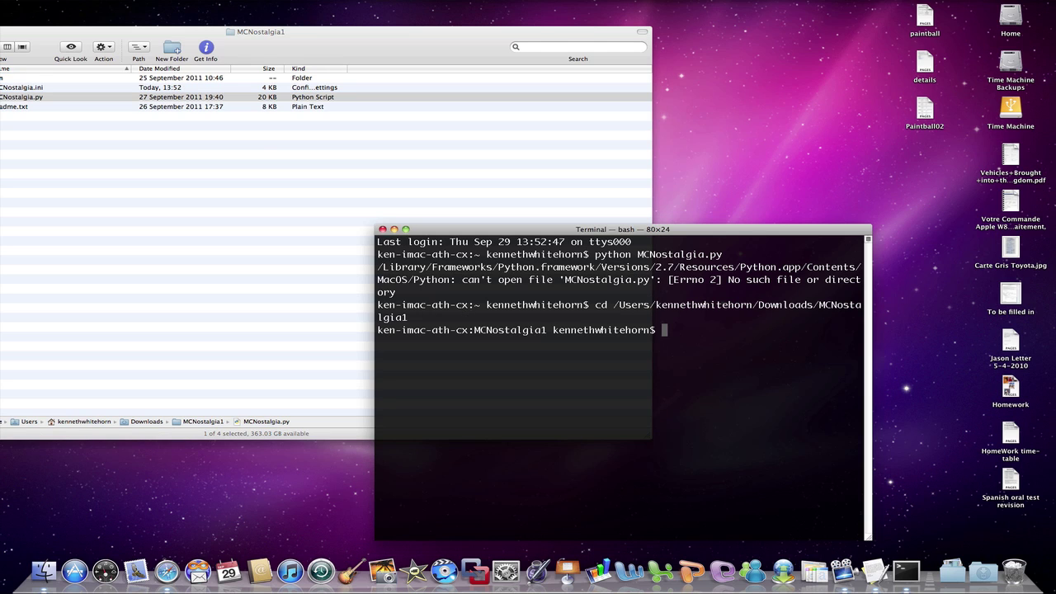
- Run "python MCNostalgia.py" from the MCNostalgia1 folder, recalling the command from the Terminal history
{"action": "key", "text": "Up"}
{"action": "key", "text": "Up"}
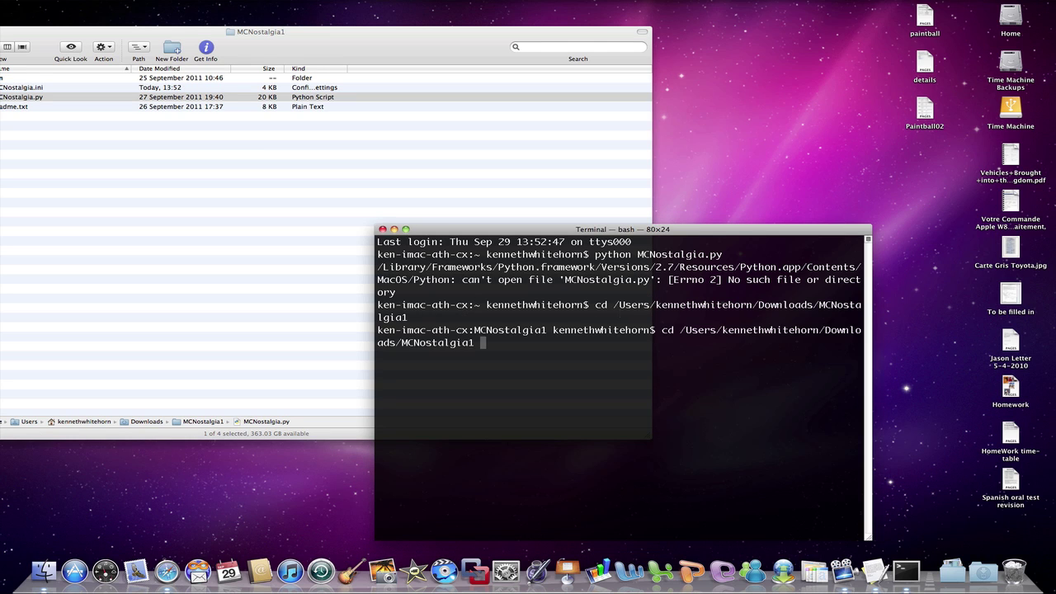
{"action": "left_click_drag", "start_coordinate": [807, 329], "coordinate": [662, 330]}
{"action": "key", "text": "Down"}
{"action": "key", "text": "Up"}
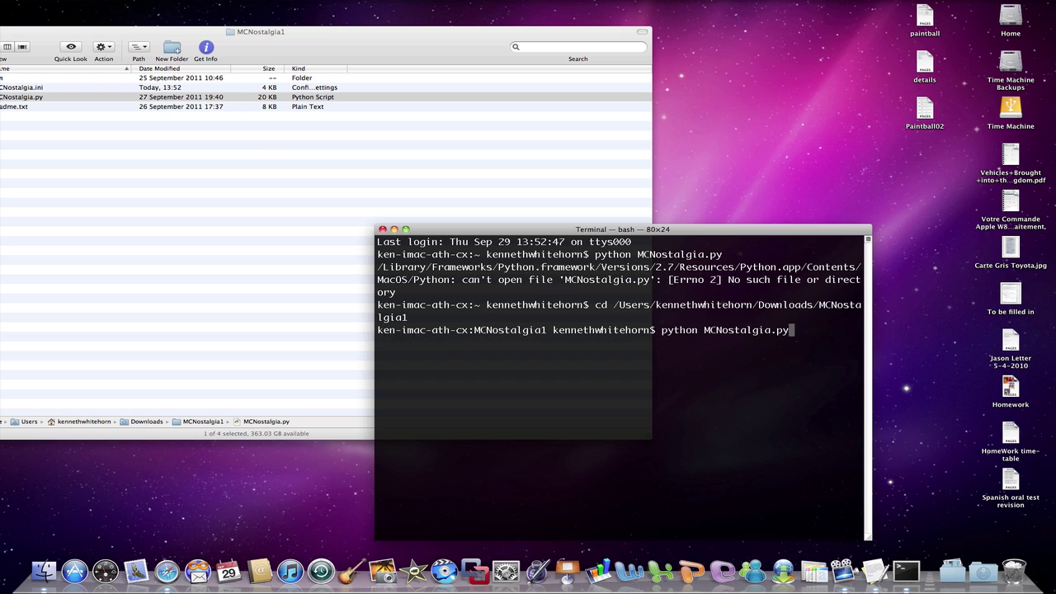
{"action": "key", "text": "Down"}
{"action": "key", "text": "Down"}
{"action": "key", "text": "Up"}
{"action": "key", "text": "Down"}
{"action": "key", "text": "Up"}
{"action": "key", "text": "Down"}
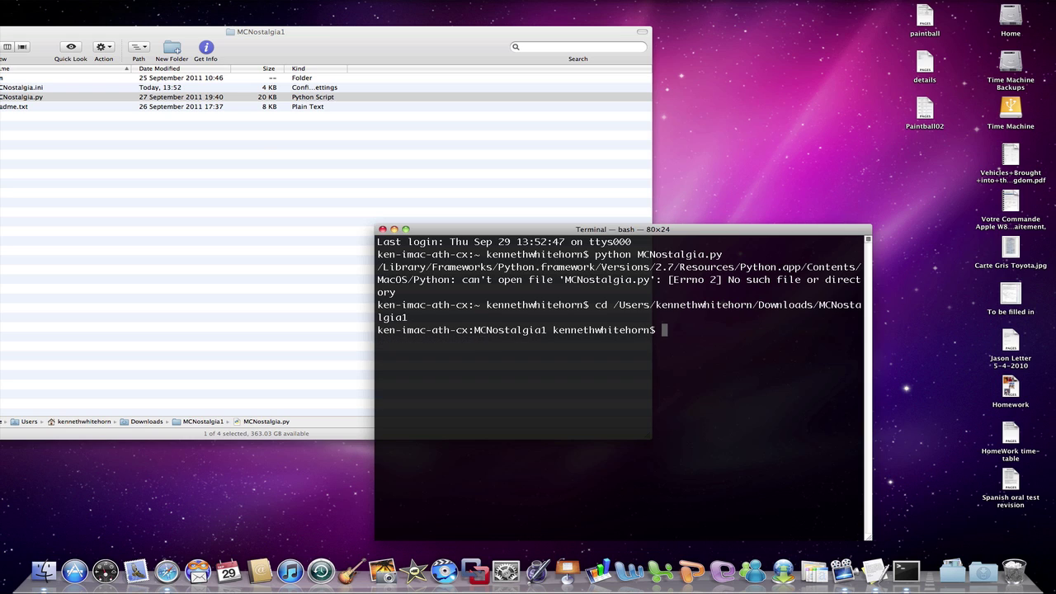
{"action": "key", "text": "Up"}
{"action": "key", "text": "Up"}
{"action": "key", "text": "Down"}
{"action": "key", "text": "Down"}
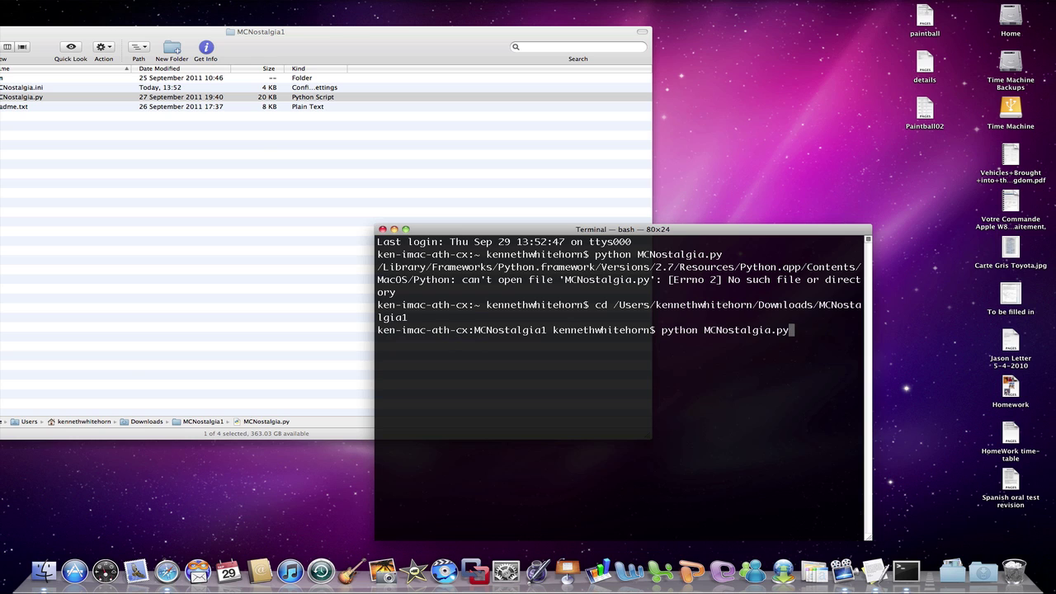
{"action": "key", "text": "Return"}
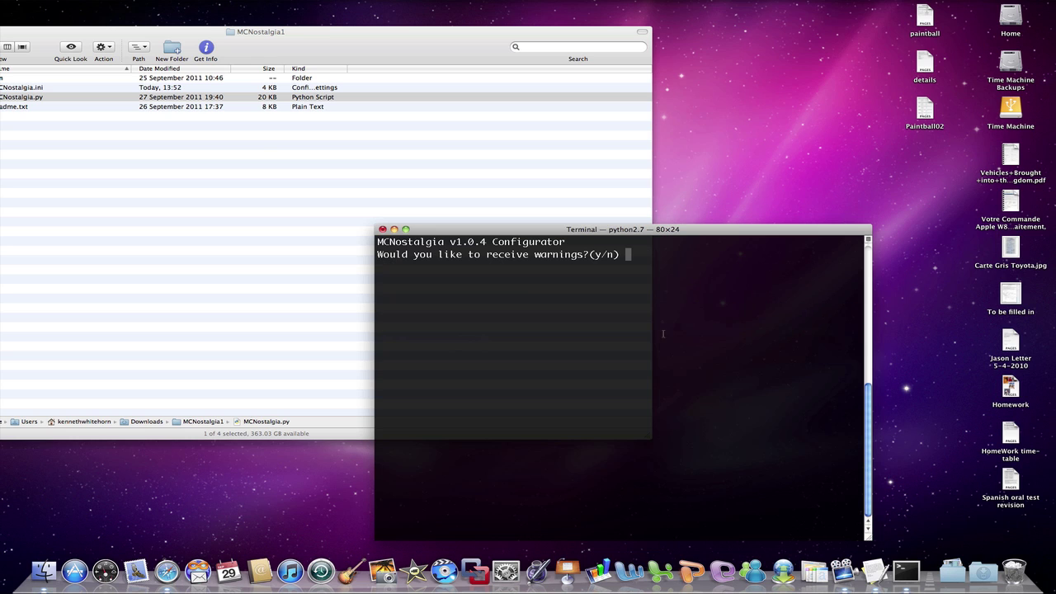
- Answer y to warnings, error notifications and logging in the MCNostalgia configurator, and close it
{"action": "left_click_drag", "start_coordinate": [474, 233], "coordinate": [328, 184]}
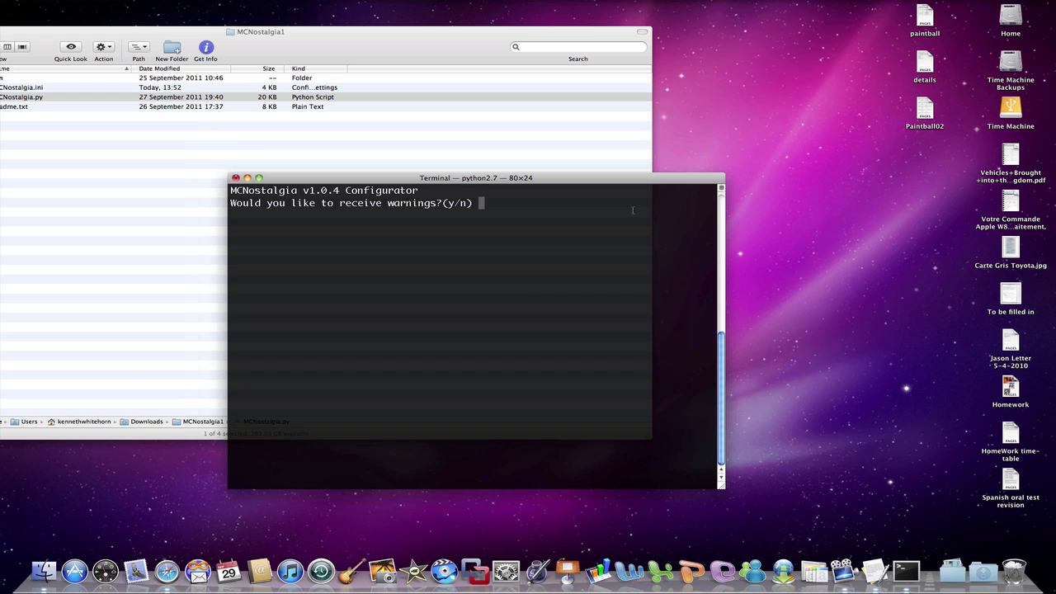
{"action": "type", "text": "y"}
{"action": "key", "text": "BackSpace"}
{"action": "type", "text": "y"}
{"action": "key", "text": "Return"}
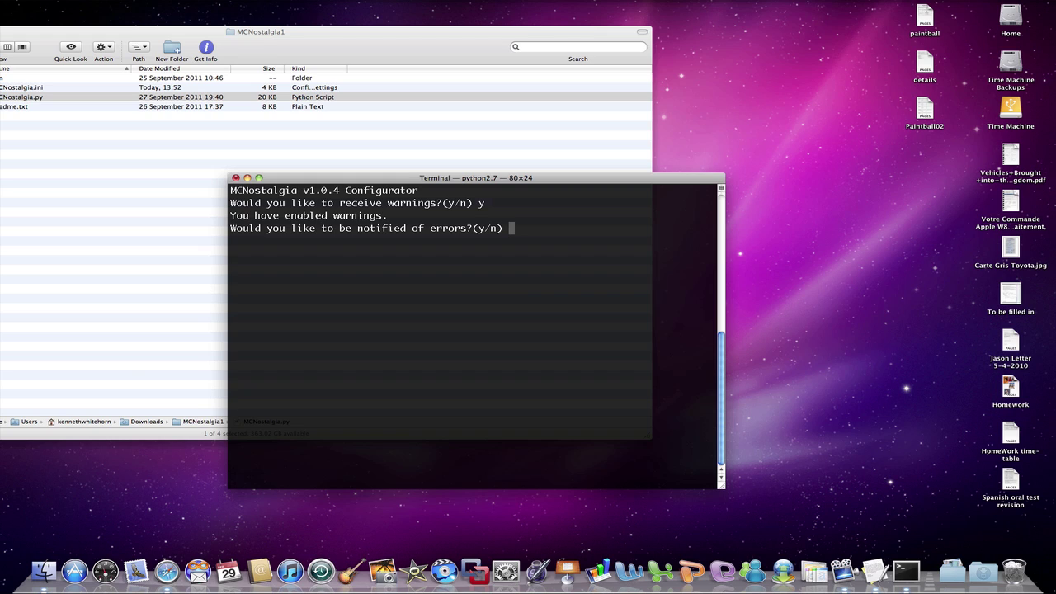
{"action": "type", "text": "y"}
{"action": "key", "text": "Return"}
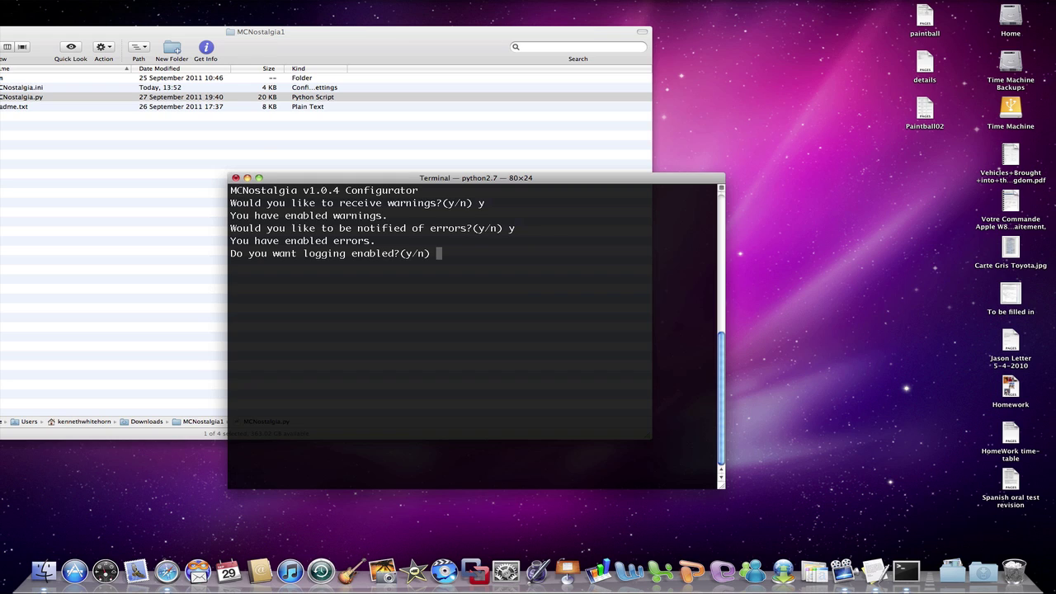
{"action": "type", "text": "y"}
{"action": "key", "text": "Return"}
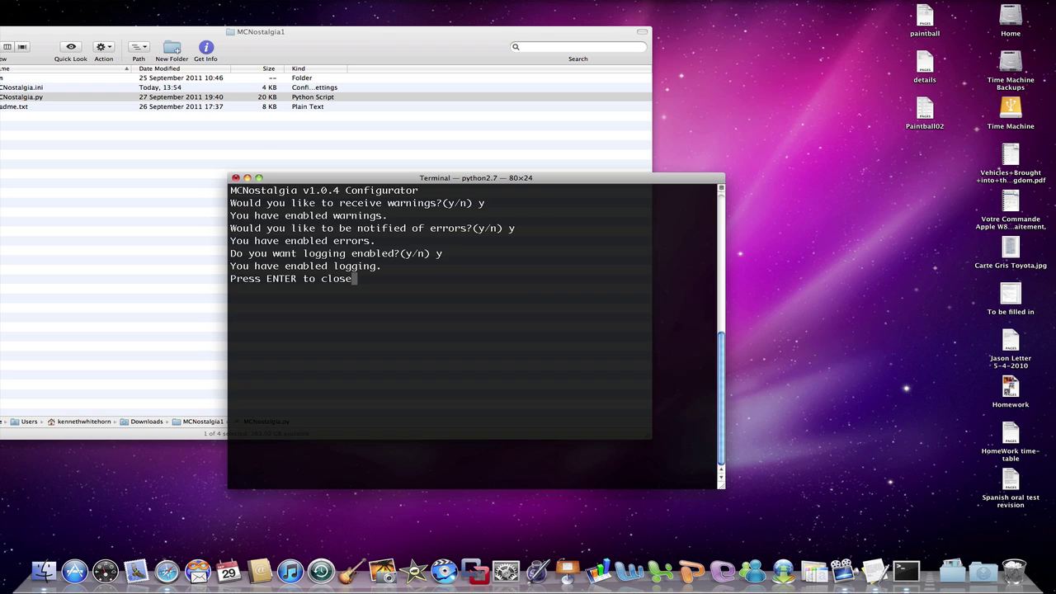
{"action": "key", "text": "Return"}
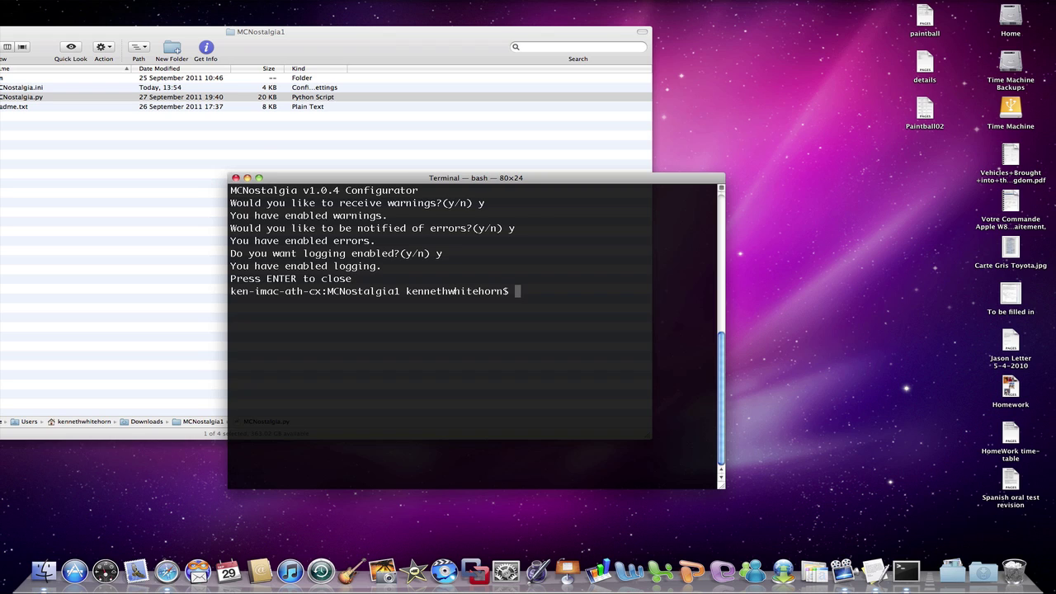
- Run "python MCNostalgia.py" again in the Terminal, dismissing the MobileMe alert
{"action": "left_click_drag", "start_coordinate": [433, 179], "coordinate": [470, 157]}
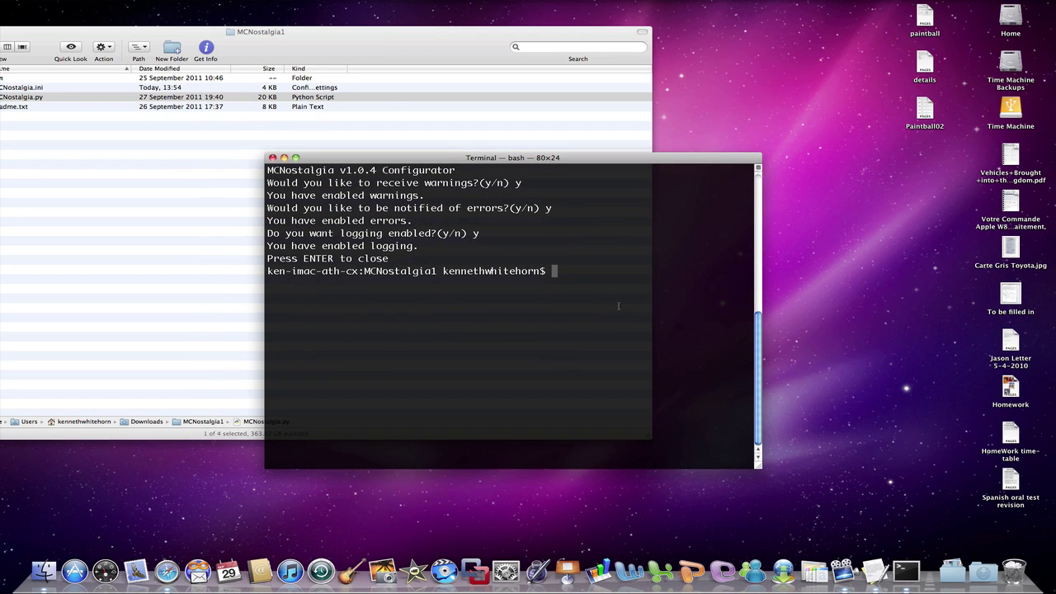
{"action": "key", "text": "Up"}
{"action": "left_click", "coordinate": [544, 127]}
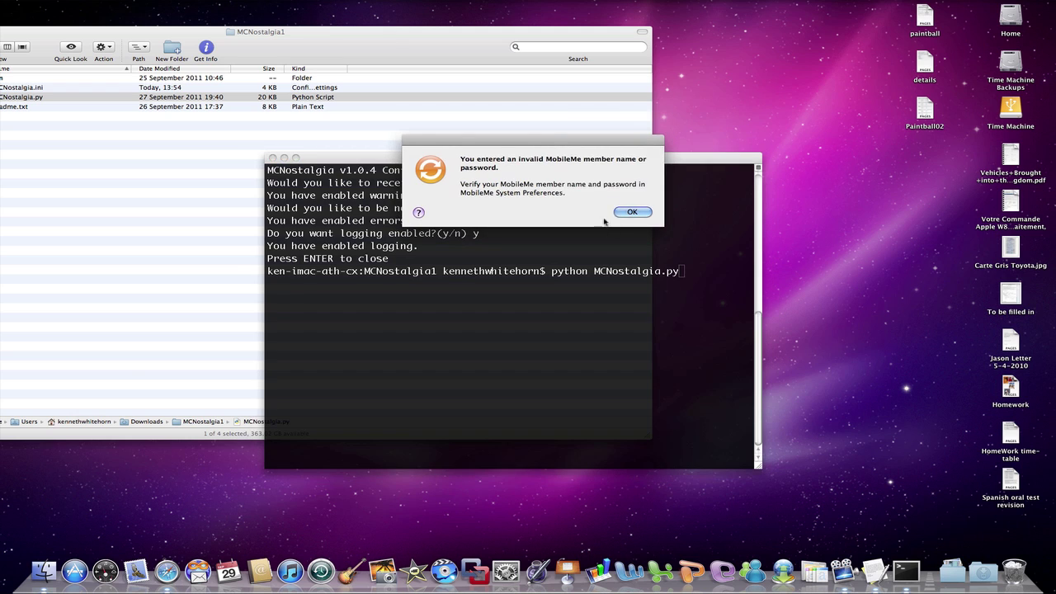
{"action": "left_click", "coordinate": [642, 213]}
{"action": "mouse_move", "coordinate": [539, 161]}
{"action": "left_mouse_down"}
{"action": "mouse_move", "coordinate": [558, 223]}
{"action": "mouse_move", "coordinate": [536, 154]}
{"action": "left_mouse_up"}
{"action": "key", "text": "Return"}
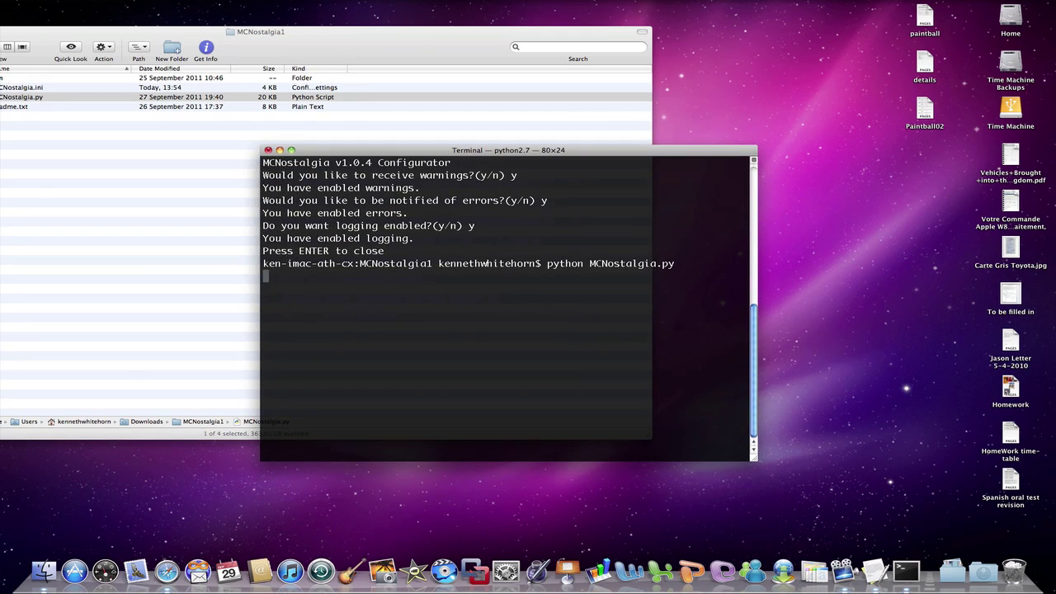
- Move the Terminal window running MCNostalgia to the adjacent desktop space
{"action": "left_click_drag", "start_coordinate": [447, 150], "coordinate": [474, 162]}
{"action": "key", "text": "ctrl+Right"}
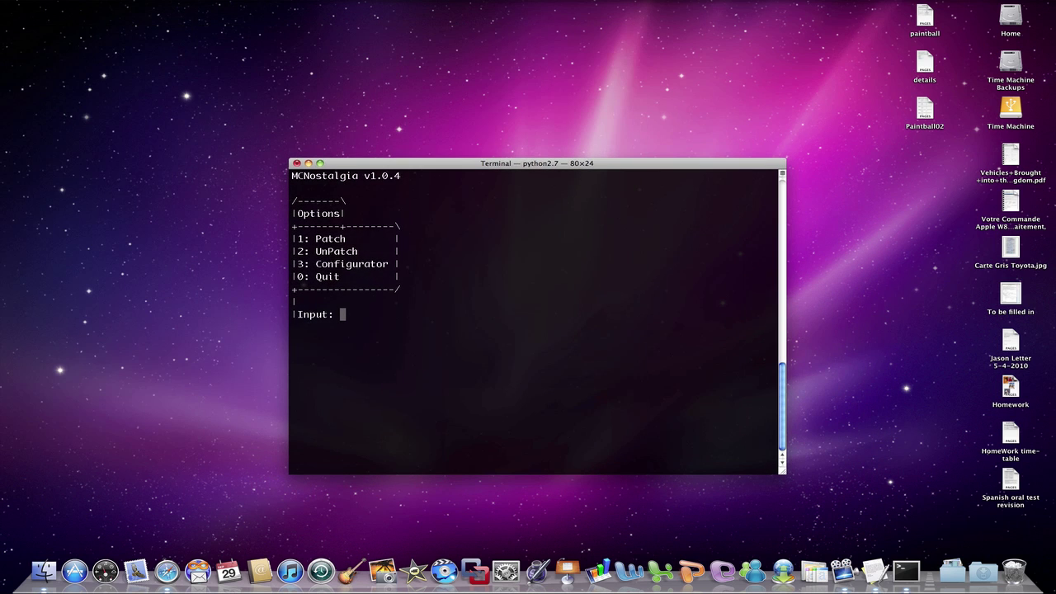
{"action": "left_click_drag", "start_coordinate": [347, 163], "coordinate": [399, 145]}
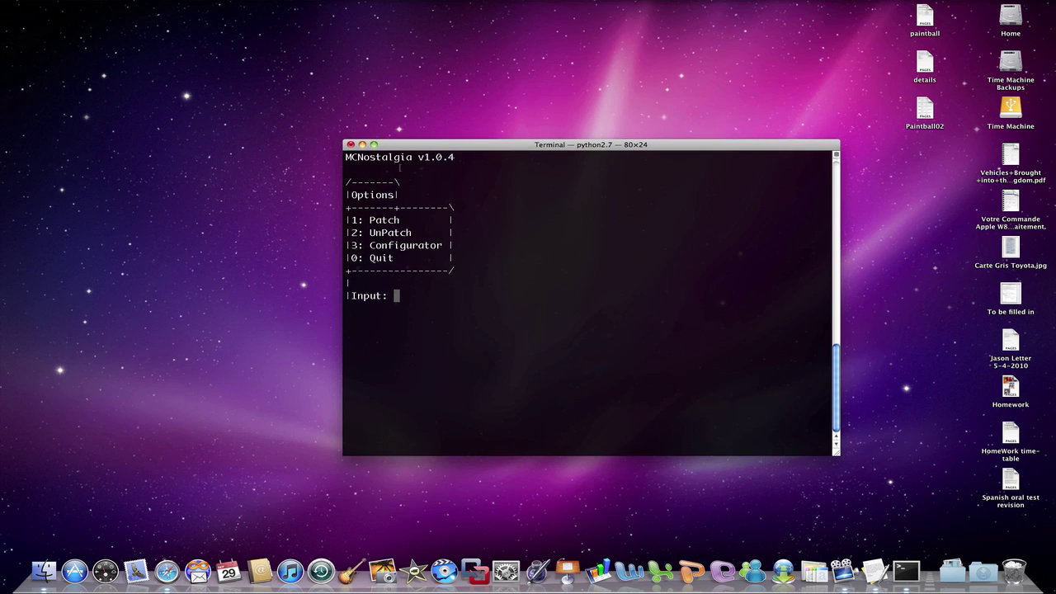
- Return to the Finder window's desktop space and open the Patches1 folder in Downloads
{"action": "key", "text": "ctrl+Left"}
{"action": "left_click_drag", "start_coordinate": [259, 36], "coordinate": [480, 79]}
{"action": "left_click", "coordinate": [104, 97]}
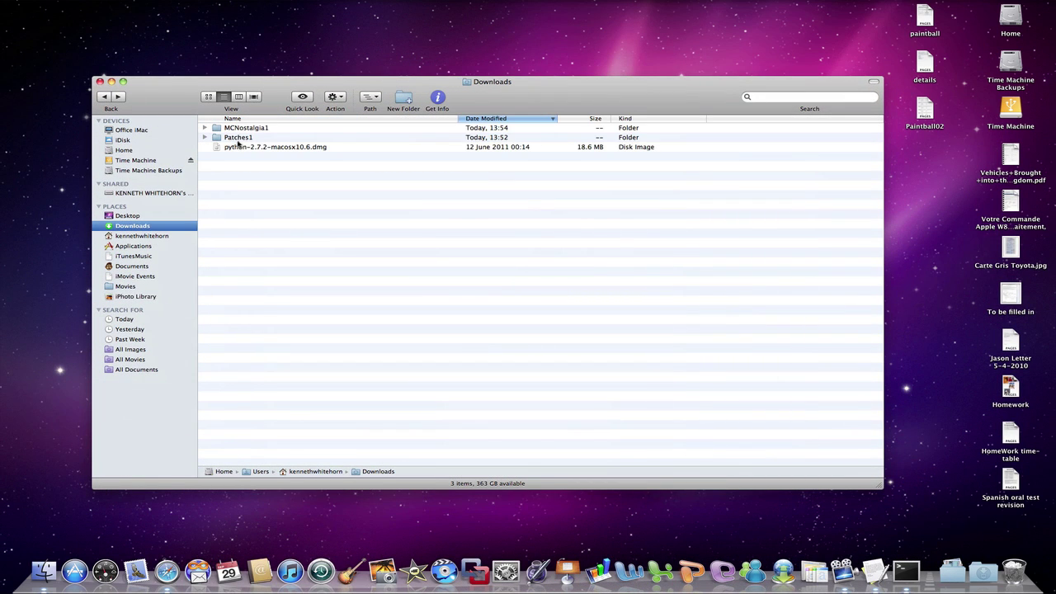
{"action": "double_click", "coordinate": [238, 138]}
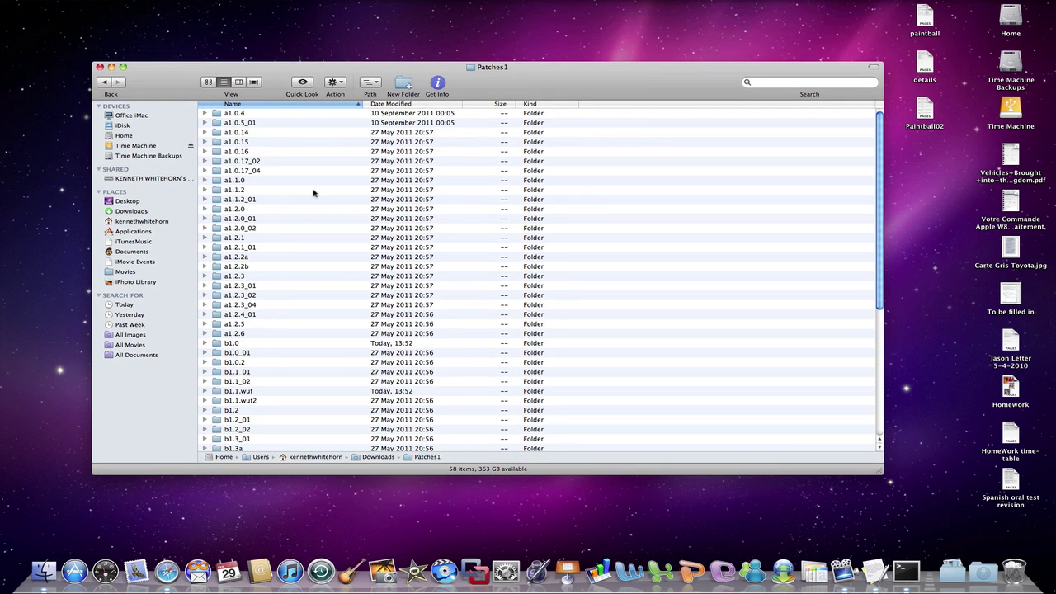
- Look through the Minecraft version folders in Patches1, from the alpha versions to the beta and indev ones
{"action": "scroll", "coordinate": [313, 193], "scroll_direction": "down", "scroll_amount": 5}
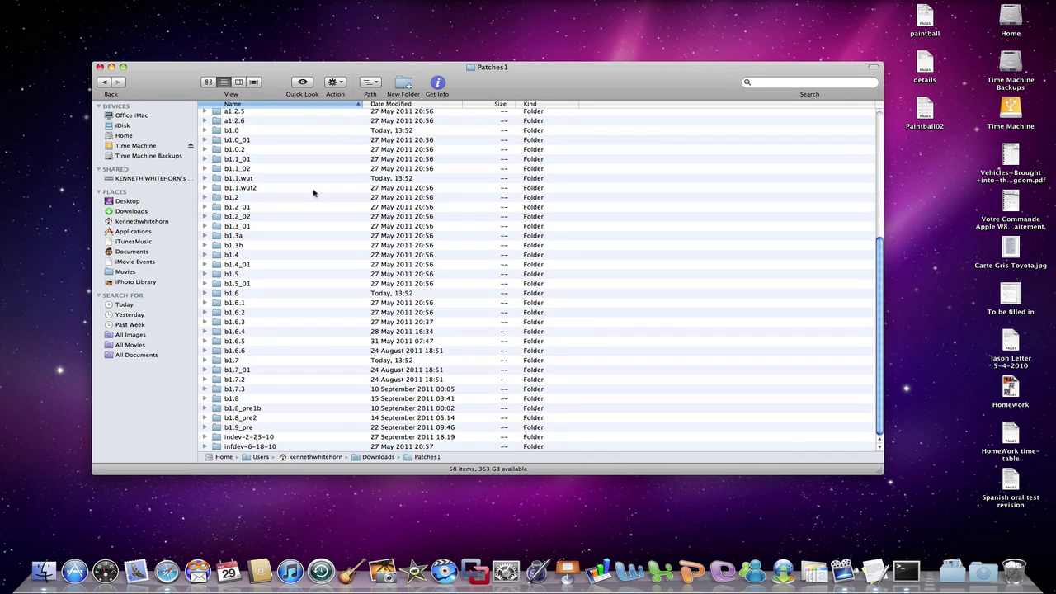
{"action": "scroll", "coordinate": [313, 194], "scroll_direction": "up", "scroll_amount": 5}
{"action": "left_click", "coordinate": [244, 115]}
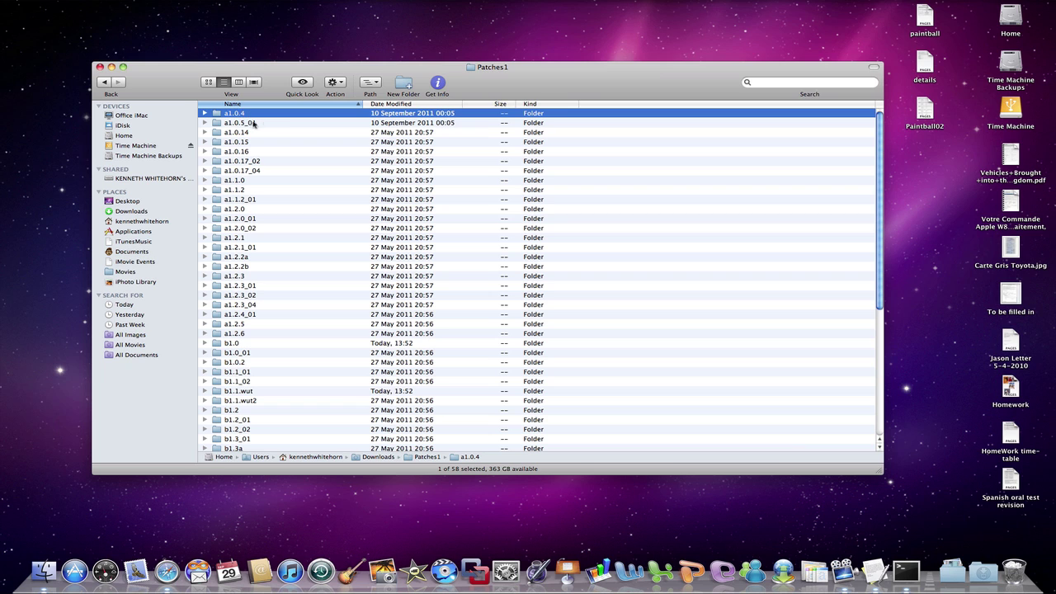
{"action": "left_click", "coordinate": [252, 145]}
{"action": "scroll", "coordinate": [281, 147], "scroll_direction": "down", "scroll_amount": 3}
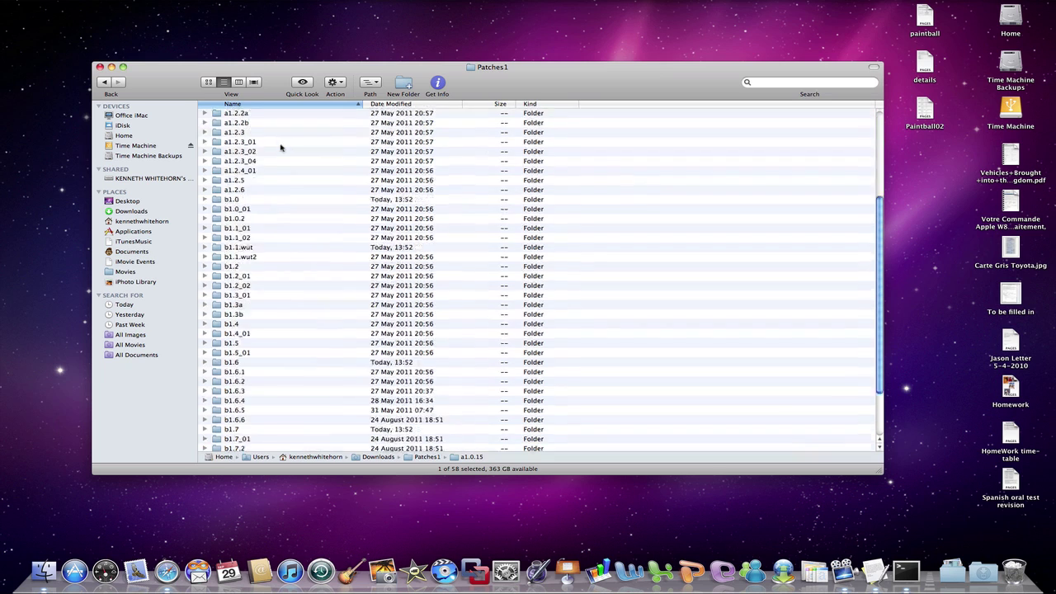
{"action": "scroll", "coordinate": [281, 147], "scroll_direction": "down", "scroll_amount": 2}
{"action": "left_click", "coordinate": [270, 388]}
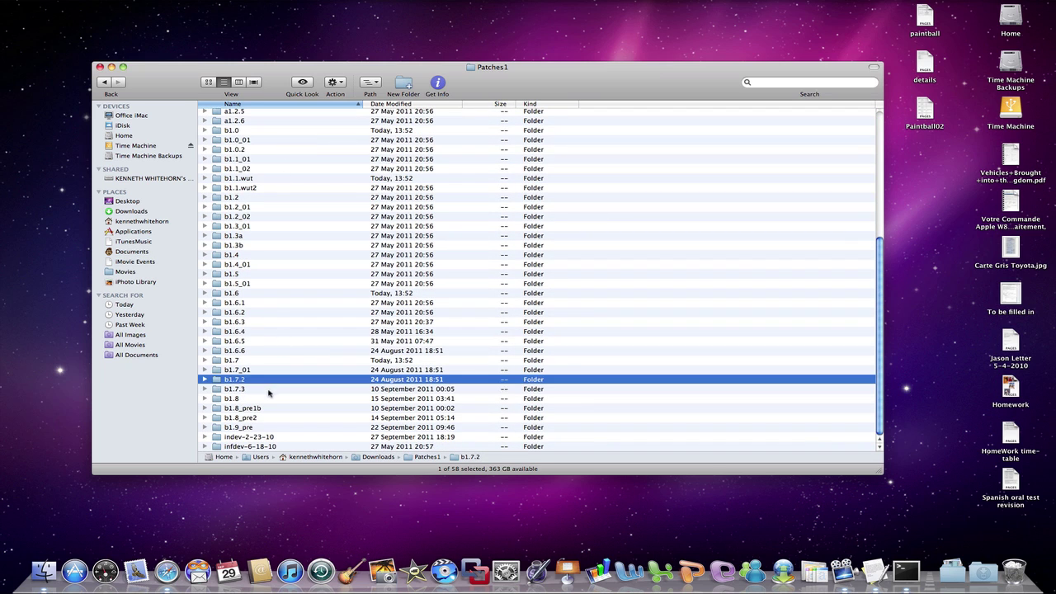
{"action": "left_click", "coordinate": [269, 296]}
{"action": "left_click", "coordinate": [231, 198]}
{"action": "left_click", "coordinate": [294, 370]}
{"action": "left_click", "coordinate": [307, 427]}
{"action": "left_click", "coordinate": [255, 283]}
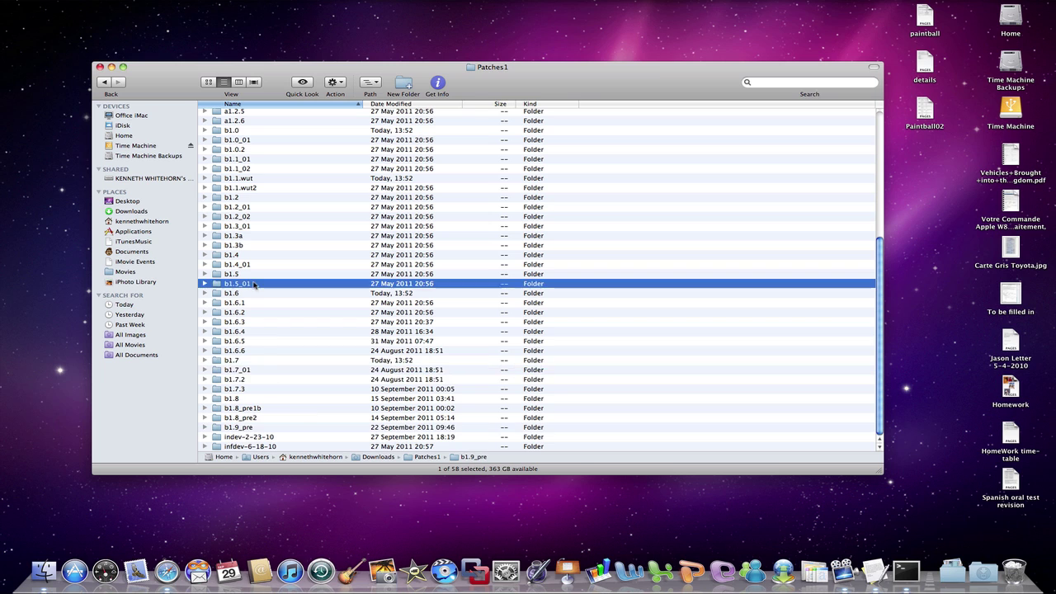
{"action": "left_click", "coordinate": [247, 370]}
{"action": "left_click", "coordinate": [240, 216]}
{"action": "left_click", "coordinate": [243, 314]}
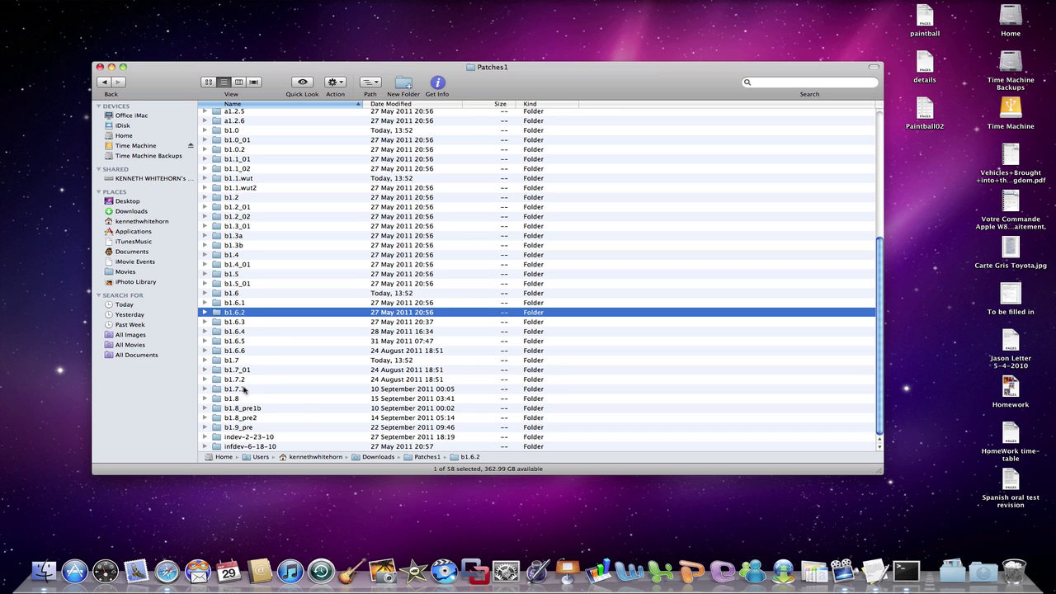
- Open the b1.7.3 patch folder and copy all of its files
{"action": "double_click", "coordinate": [269, 389]}
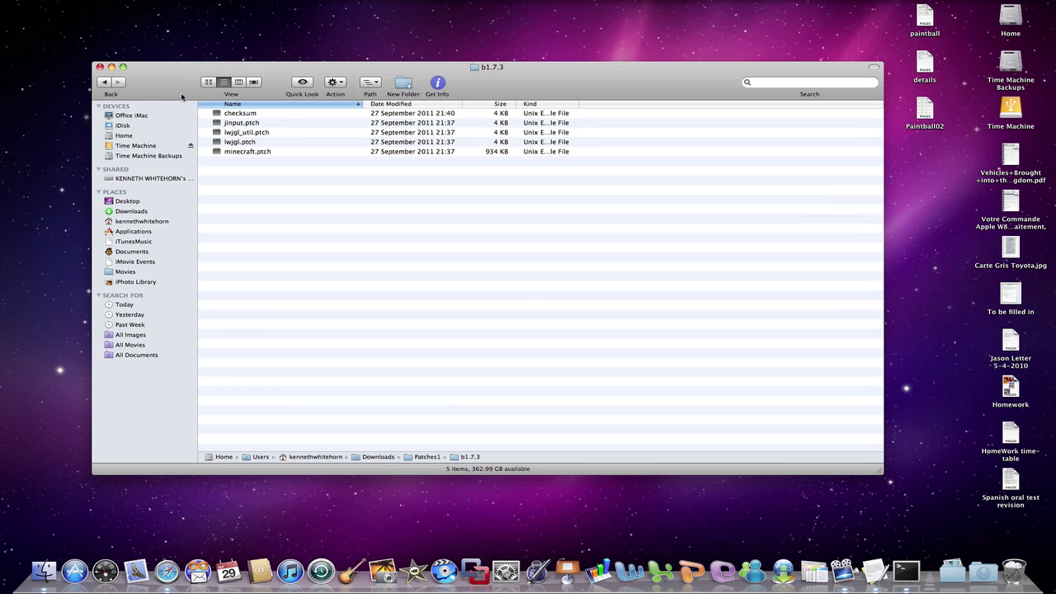
{"action": "left_click_drag", "start_coordinate": [182, 94], "coordinate": [294, 141]}
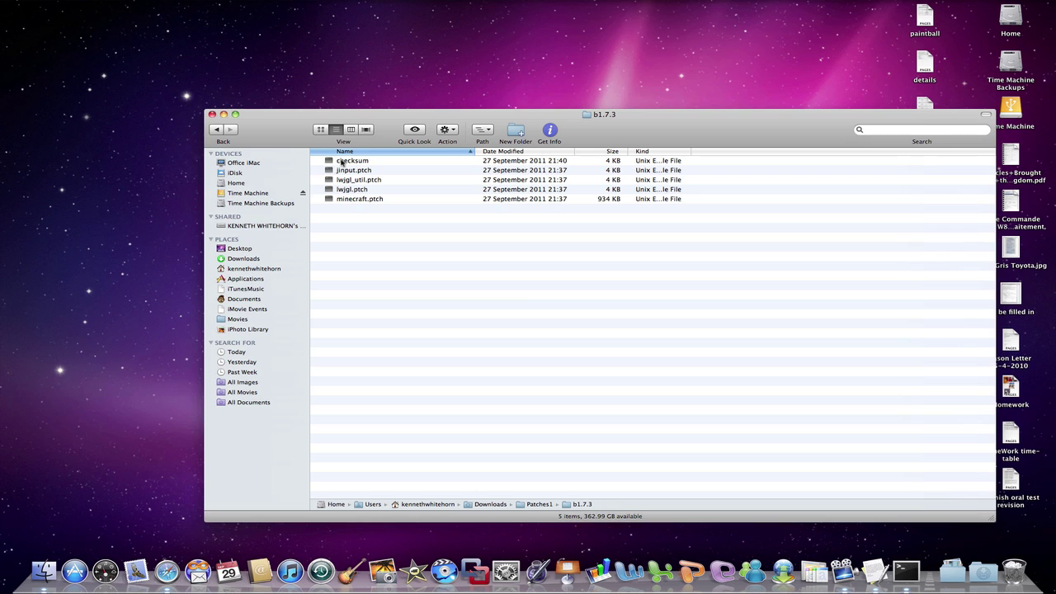
{"action": "key", "text": "super+a"}
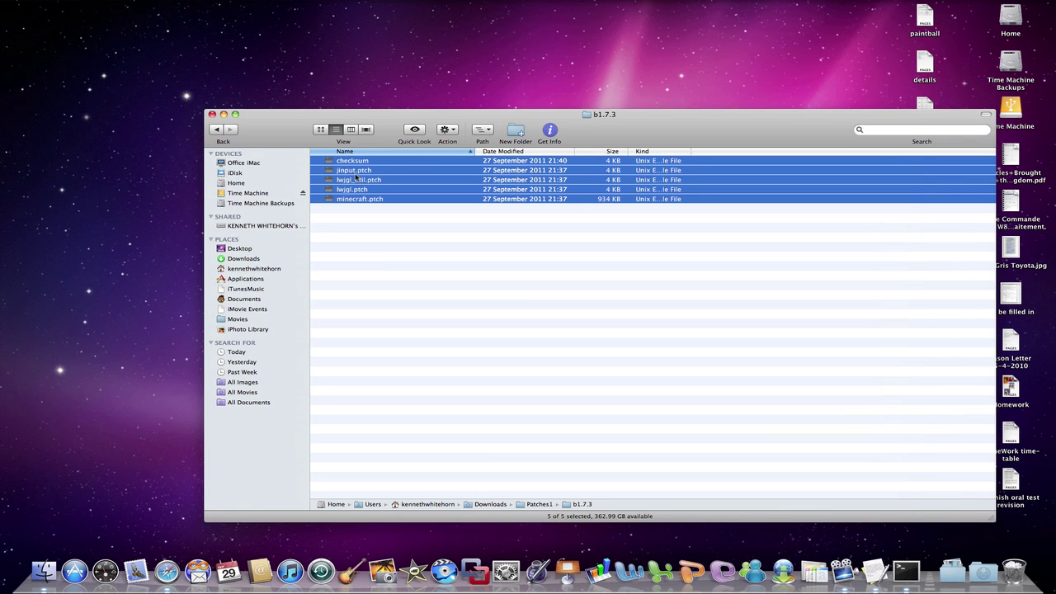
{"action": "left_click_drag", "start_coordinate": [258, 128], "coordinate": [172, 76]}
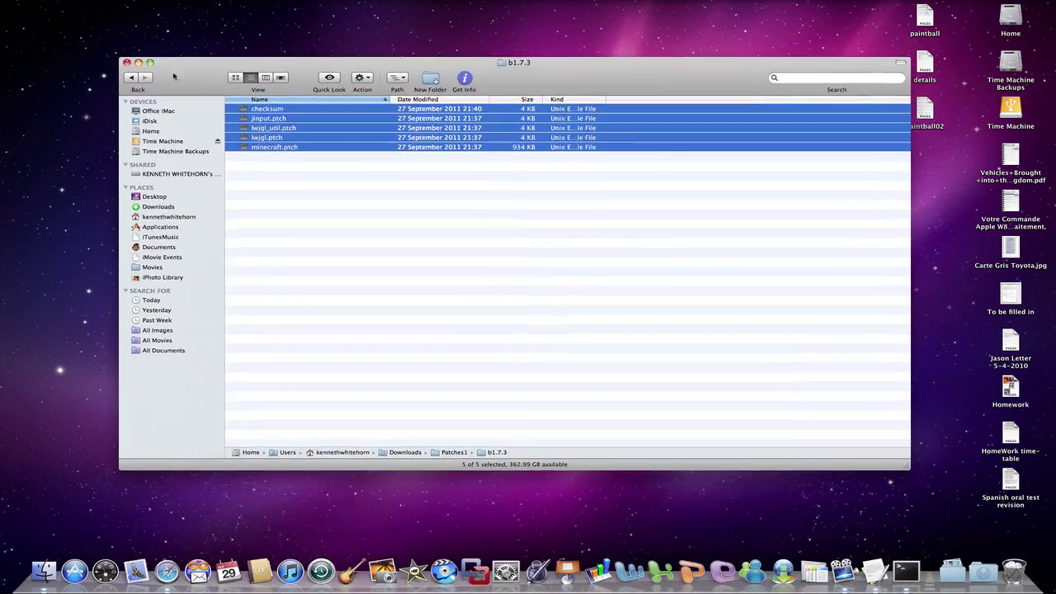
- Paste the copied b1.7.3 patch files into the bin folder of MCNostalgia1 in Downloads
{"action": "left_click", "coordinate": [132, 78]}
{"action": "left_click", "coordinate": [132, 78]}
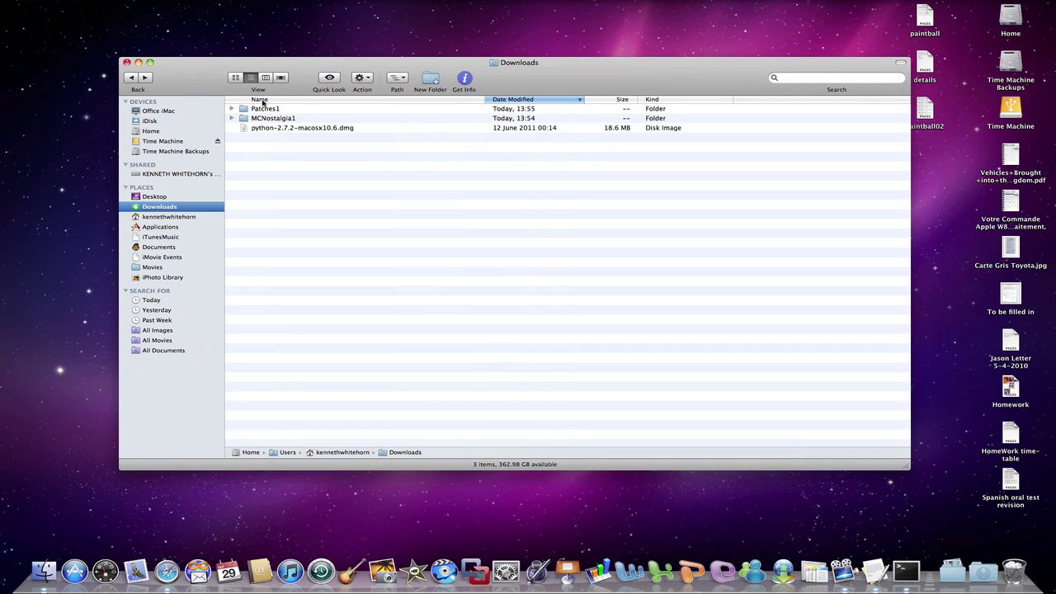
{"action": "left_click_drag", "start_coordinate": [202, 75], "coordinate": [195, 108]}
{"action": "double_click", "coordinate": [236, 150]}
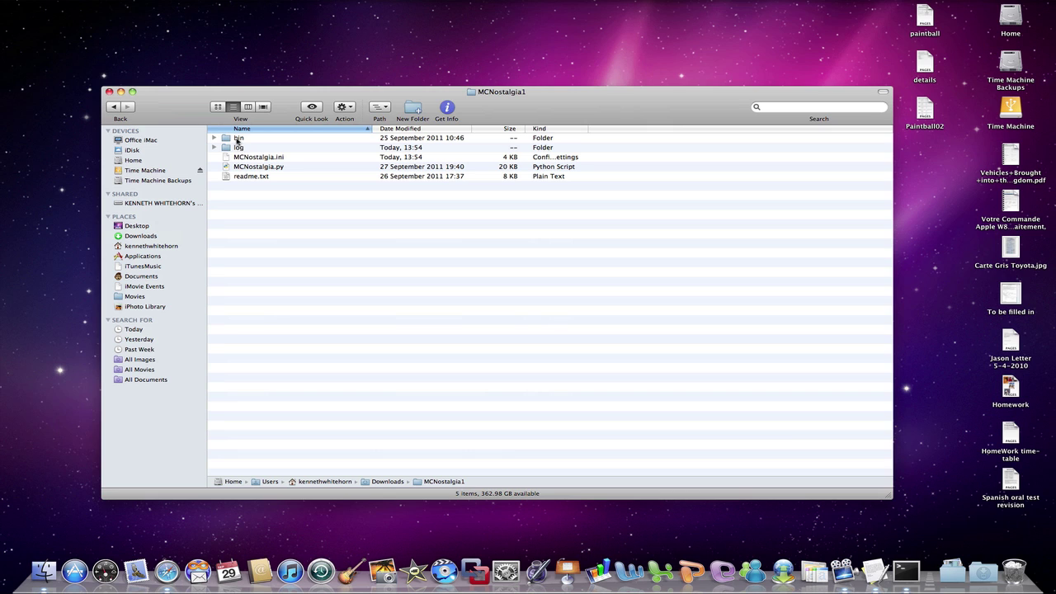
{"action": "double_click", "coordinate": [283, 140]}
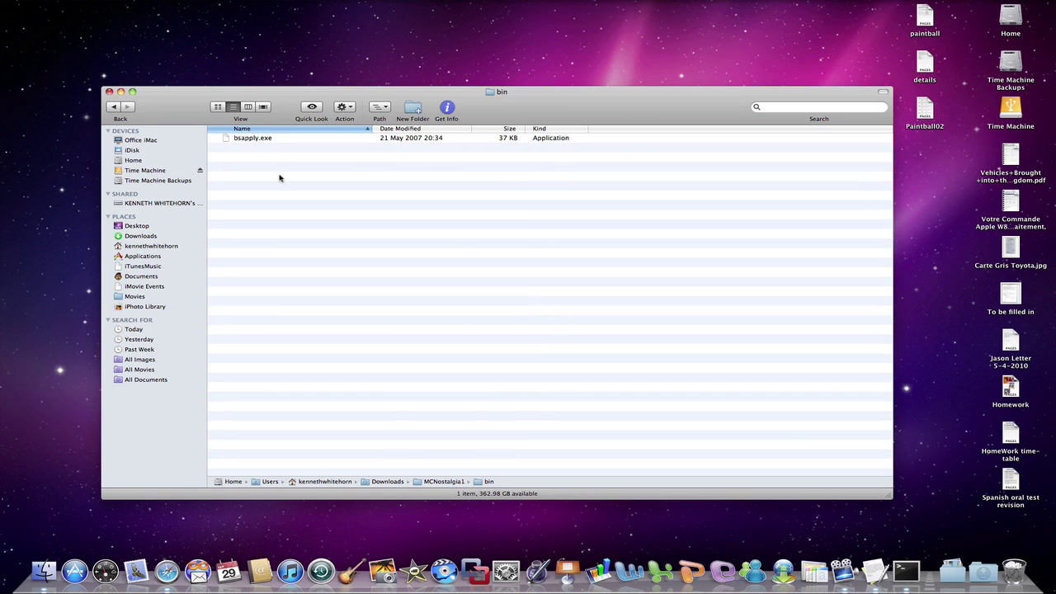
{"action": "key", "text": "super+v"}
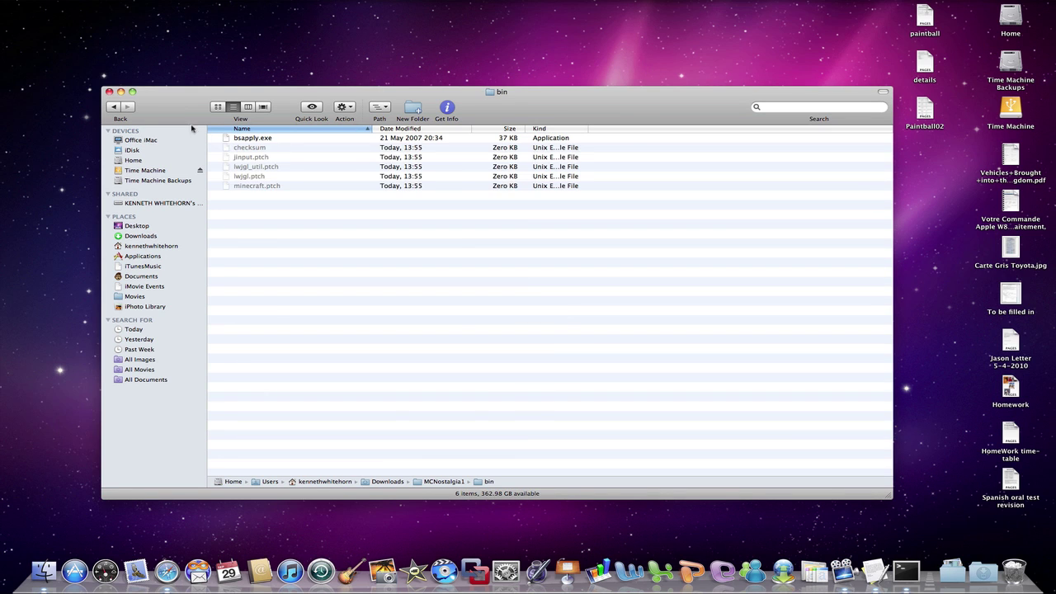
{"action": "left_click_drag", "start_coordinate": [191, 107], "coordinate": [155, 92]}
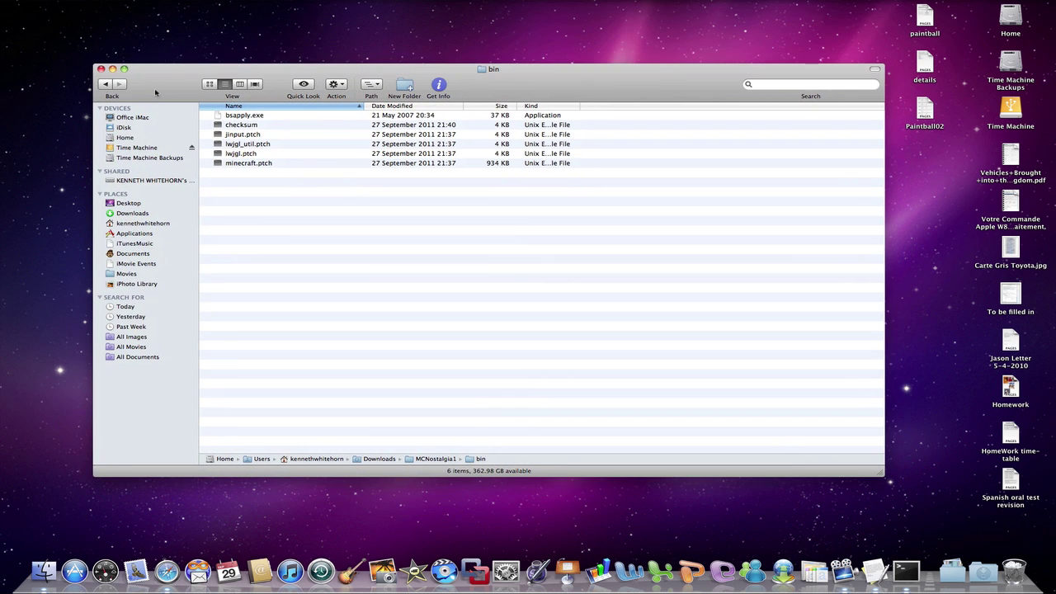
{"action": "key", "text": "ctrl+Right"}
{"action": "left_click_drag", "start_coordinate": [500, 151], "coordinate": [436, 125]}
{"action": "left_click_drag", "start_coordinate": [356, 197], "coordinate": [306, 197]}
{"action": "left_click", "coordinate": [365, 200]}
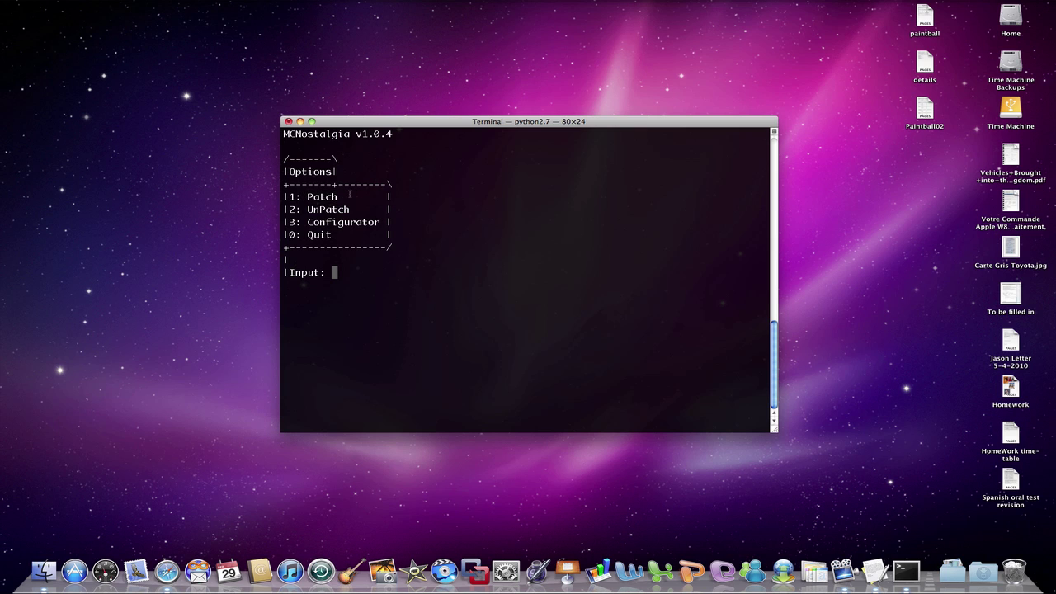
{"action": "mouse_move", "coordinate": [402, 117]}
{"action": "left_mouse_down"}
{"action": "mouse_move", "coordinate": [377, 104]}
{"action": "mouse_move", "coordinate": [392, 104]}
{"action": "left_mouse_up"}
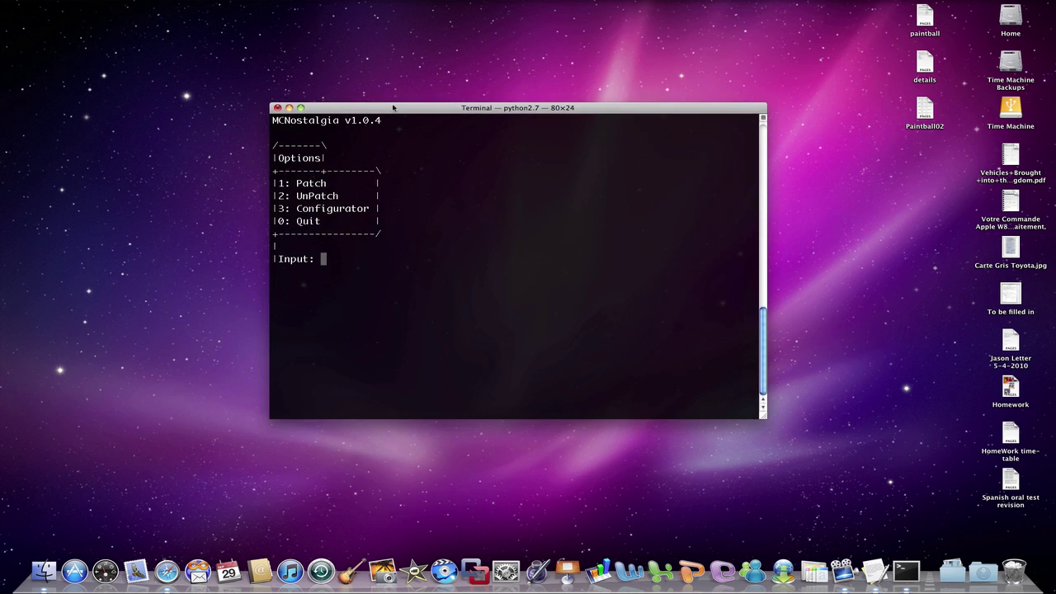
- Switch to the Finder window and look through the Applications folder for Minecraft
{"action": "key", "text": "ctrl+Down"}
{"action": "left_click", "coordinate": [44, 571]}
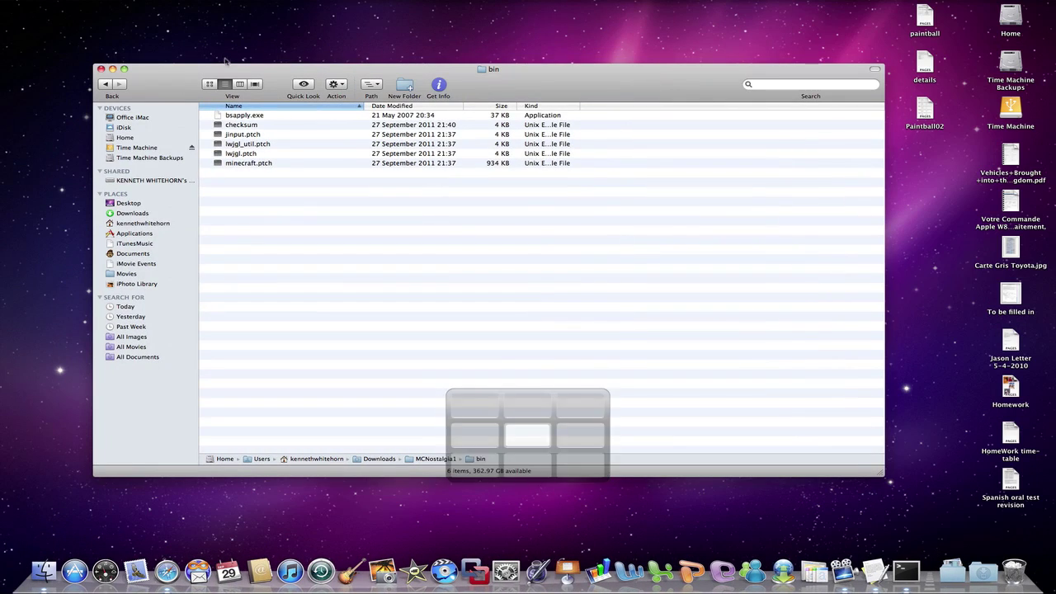
{"action": "left_click_drag", "start_coordinate": [171, 74], "coordinate": [177, 35]}
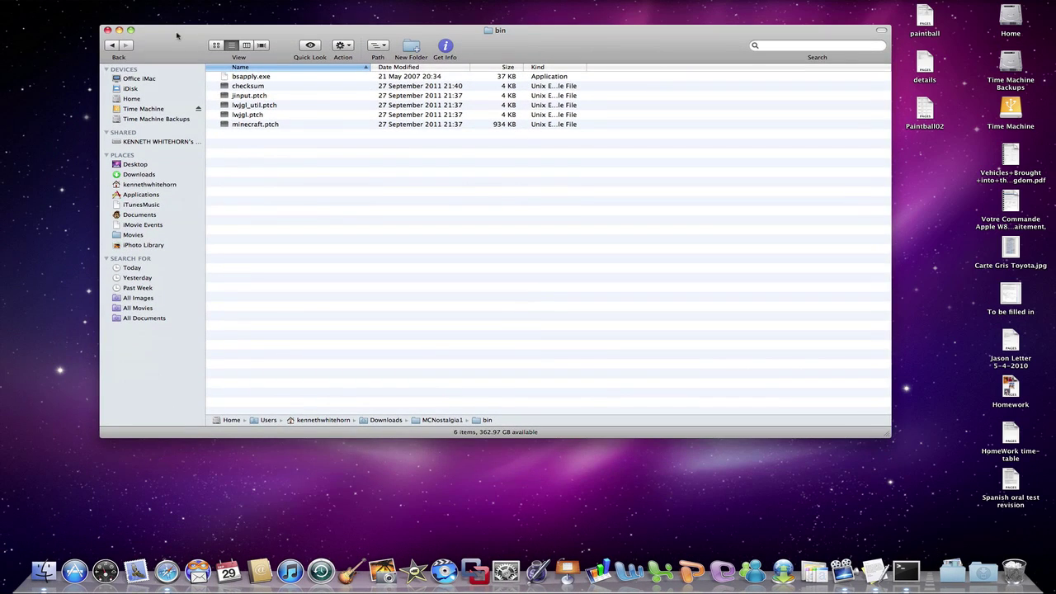
{"action": "left_click", "coordinate": [136, 196]}
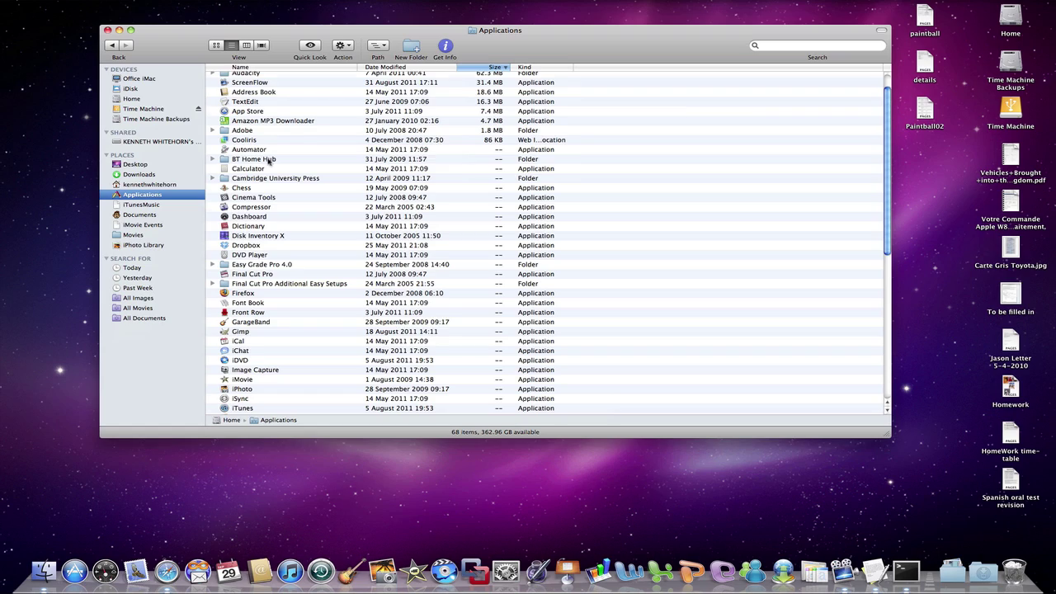
{"action": "scroll", "coordinate": [268, 161], "scroll_direction": "down", "scroll_amount": 10}
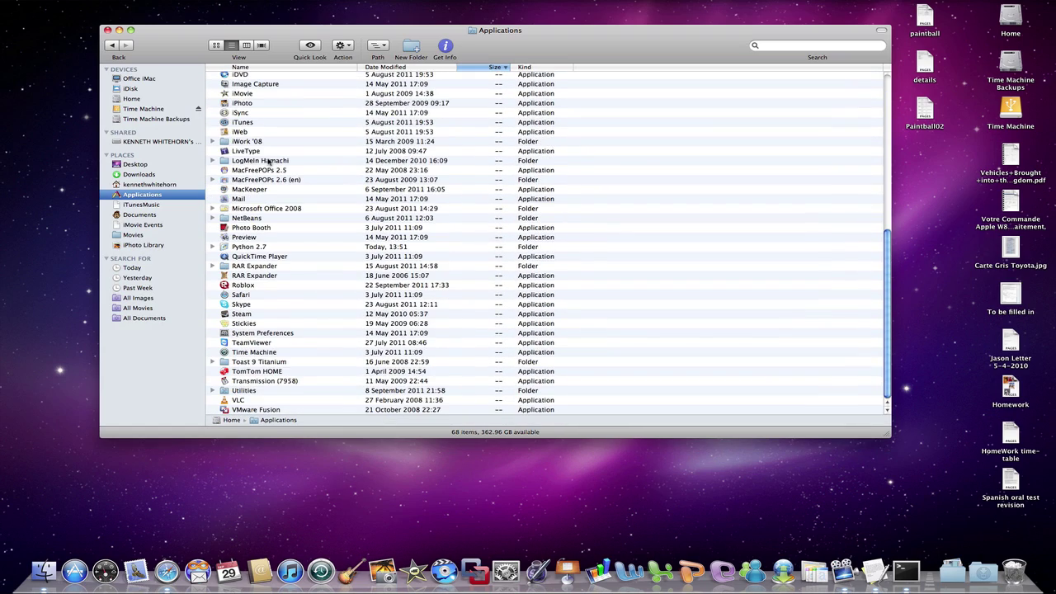
{"action": "scroll", "coordinate": [266, 162], "scroll_direction": "up", "scroll_amount": 10}
- Search this Mac for "mine" and open the Minecraft application
{"action": "left_click", "coordinate": [795, 47]}
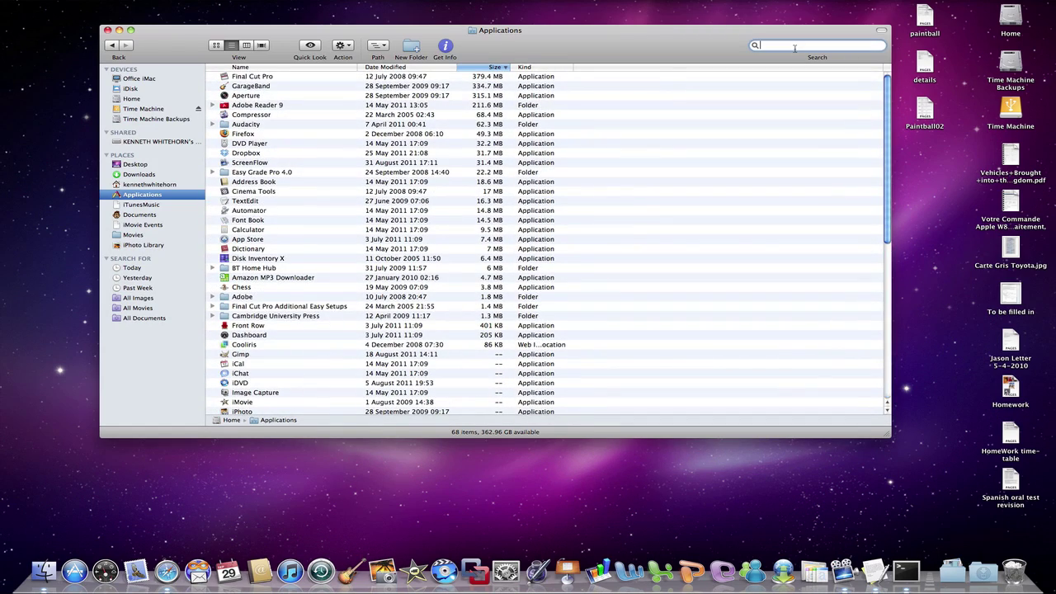
{"action": "type", "text": "minm"}
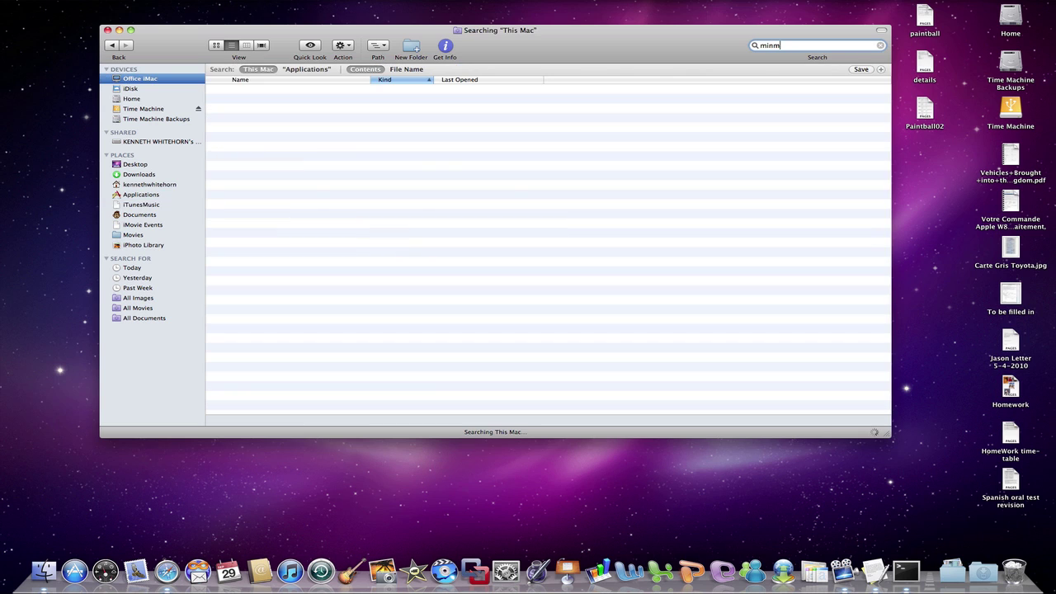
{"action": "key", "text": "BackSpace"}
{"action": "type", "text": "e"}
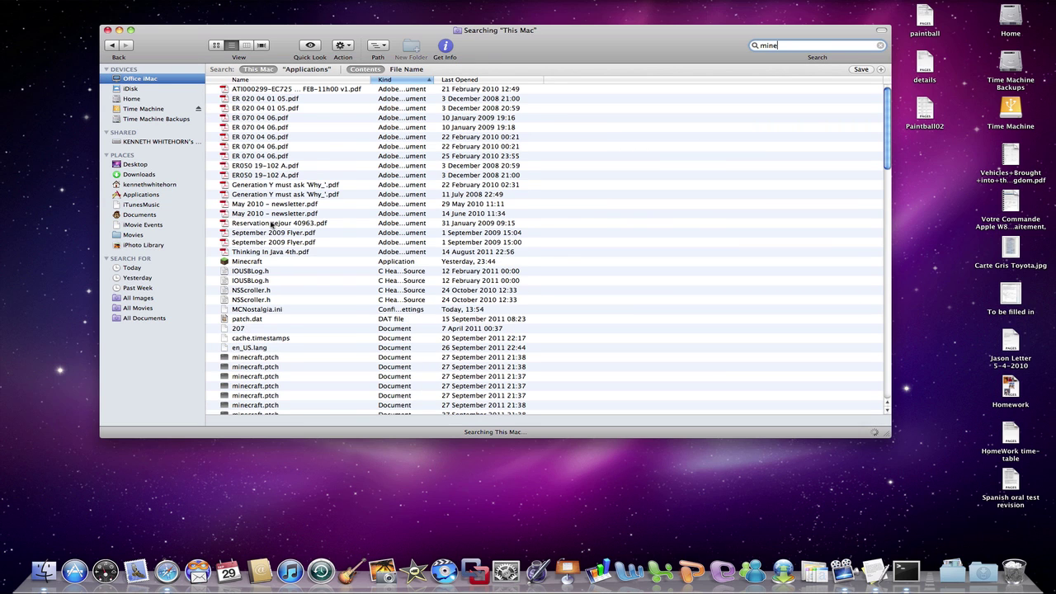
{"action": "double_click", "coordinate": [259, 261]}
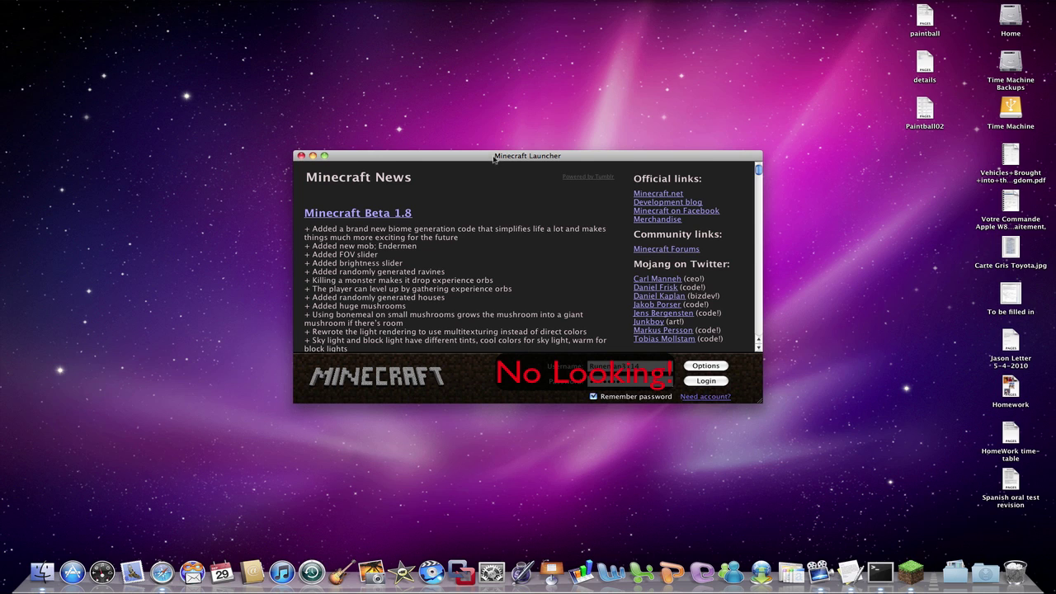
- Log in through the Minecraft Launcher with the remembered account details to start the game
{"action": "left_click_drag", "start_coordinate": [493, 159], "coordinate": [479, 136]}
{"action": "key", "text": "Return"}
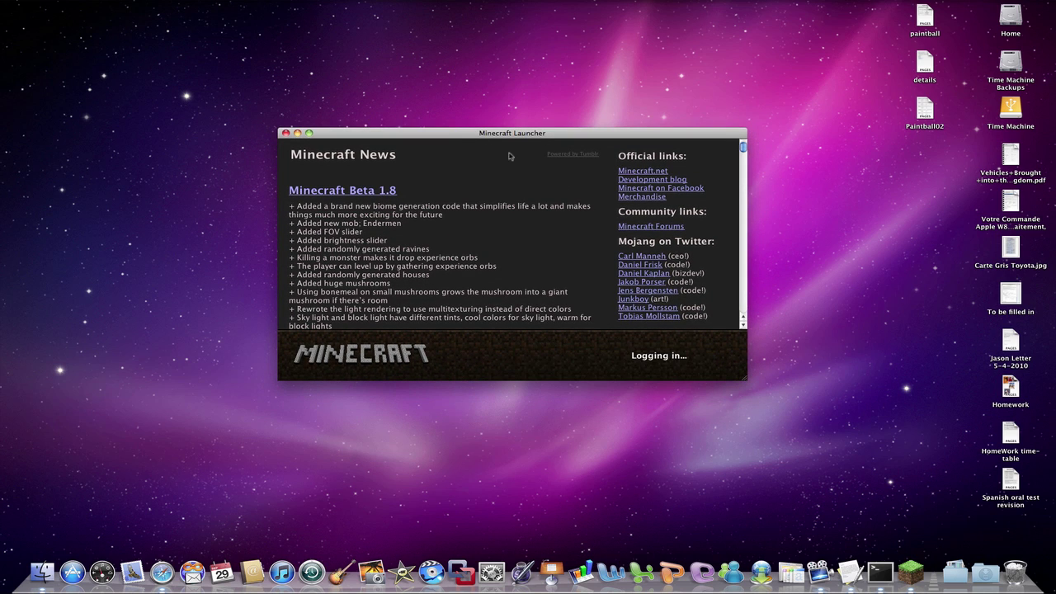
{"action": "left_click_drag", "start_coordinate": [245, 103], "coordinate": [789, 409]}
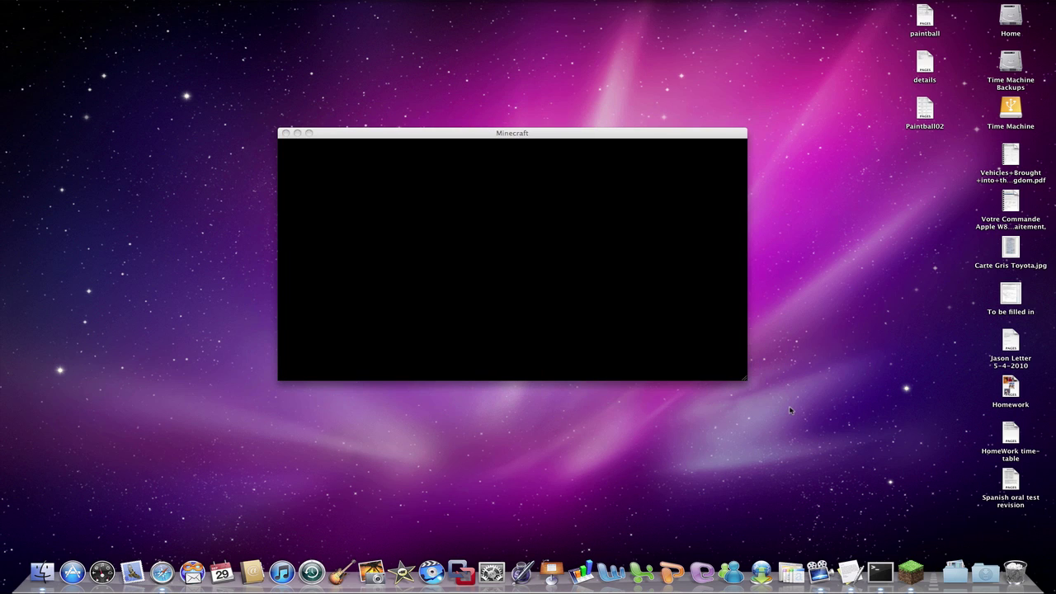
- Check the version number on the Minecraft title screen and close the game
{"action": "left_click", "coordinate": [382, 132]}
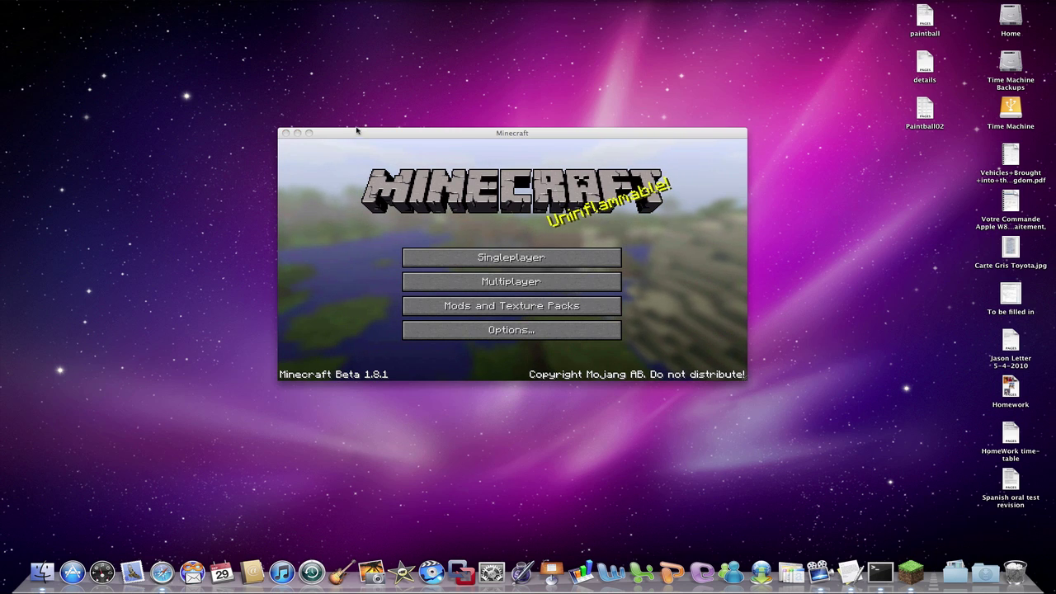
{"action": "left_click_drag", "start_coordinate": [357, 133], "coordinate": [396, 173]}
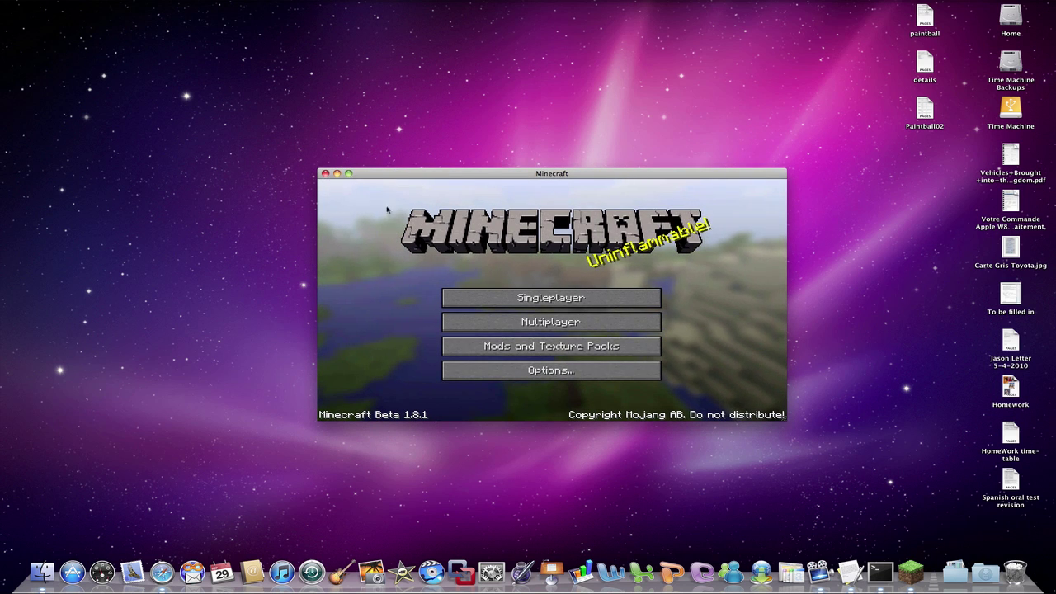
{"action": "left_click", "coordinate": [325, 173]}
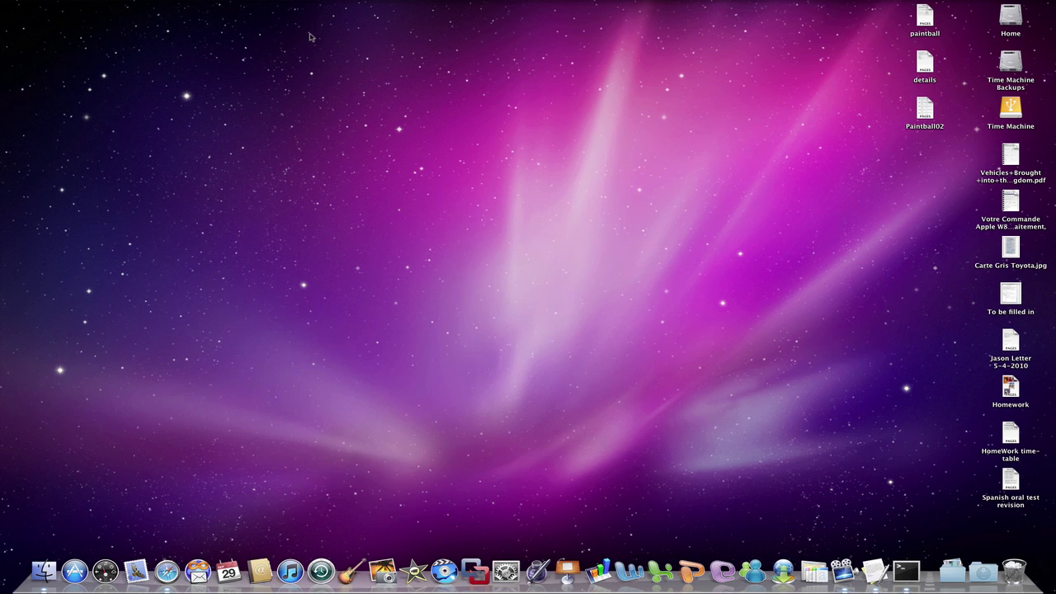
{"action": "key", "text": "ctrl+Right"}
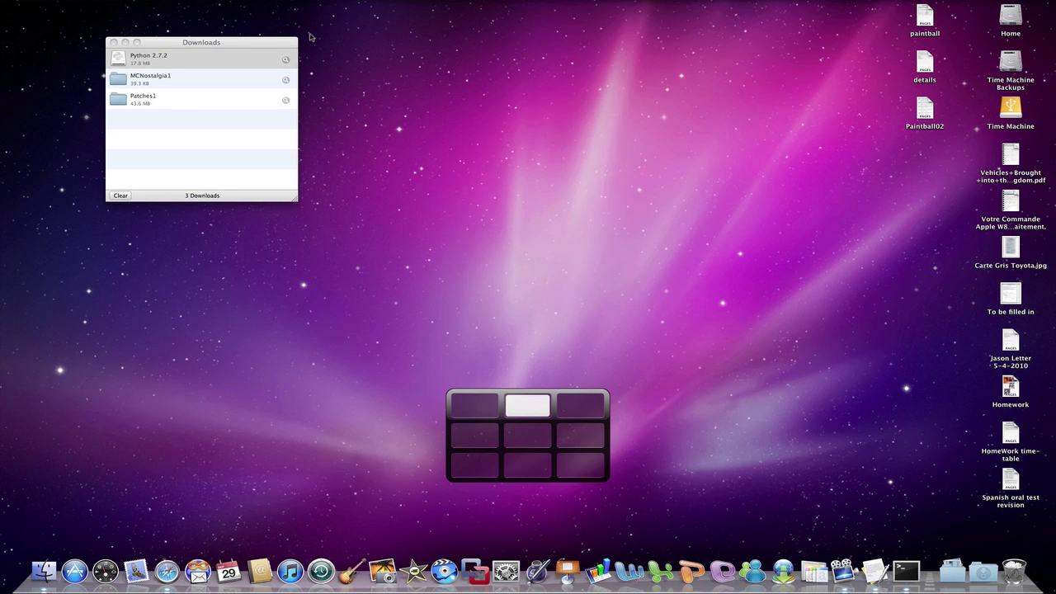
{"action": "key", "text": "ctrl+Down"}
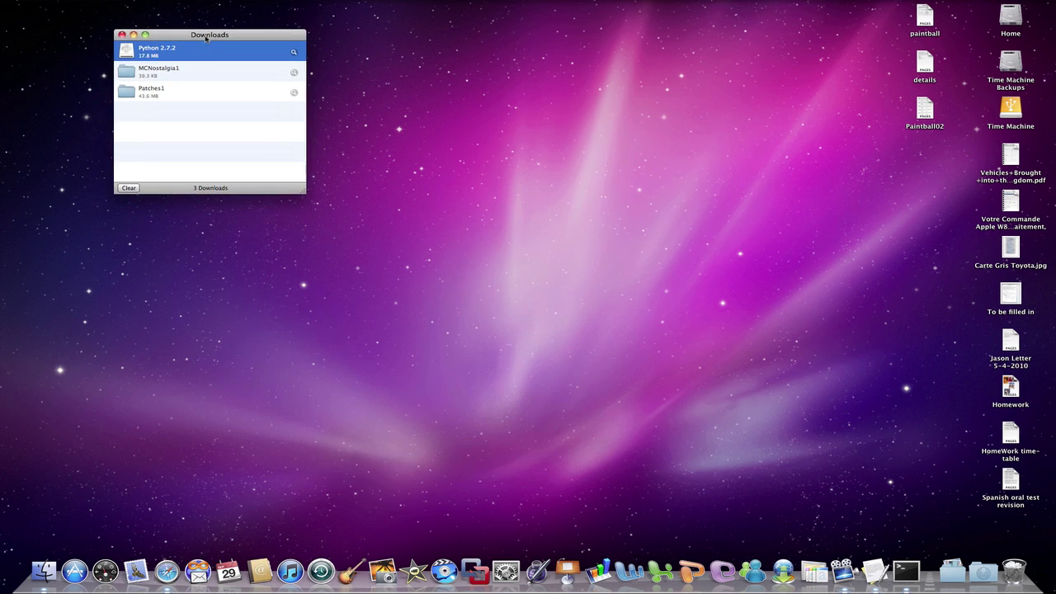
{"action": "key", "text": "ctrl+Right"}
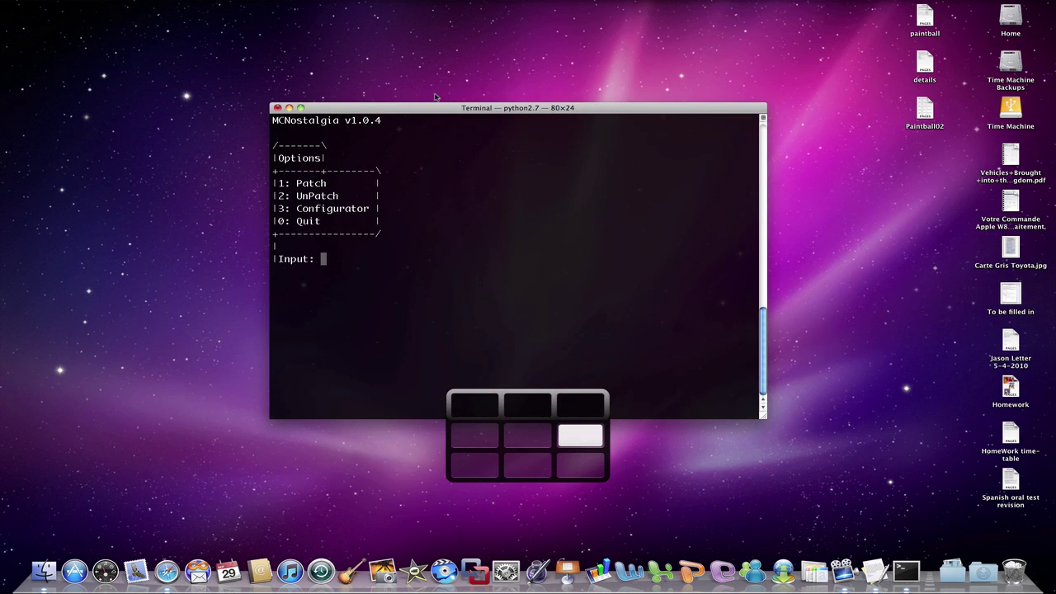
{"action": "left_click_drag", "start_coordinate": [465, 108], "coordinate": [410, 131]}
{"action": "key", "text": "ctrl+Left"}
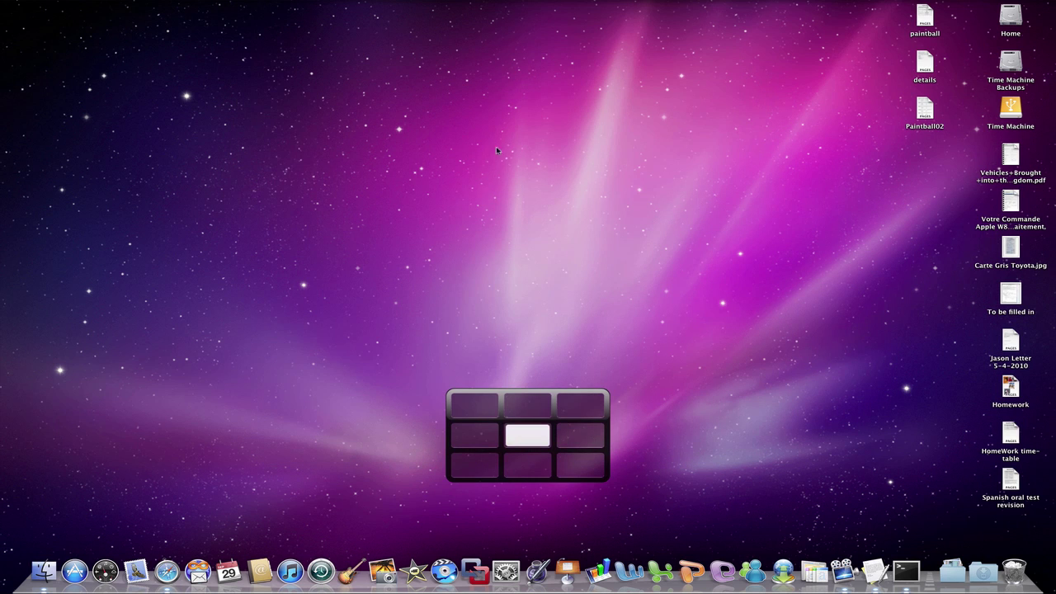
{"action": "key", "text": "ctrl+Up"}
{"action": "left_click_drag", "start_coordinate": [234, 33], "coordinate": [276, 111]}
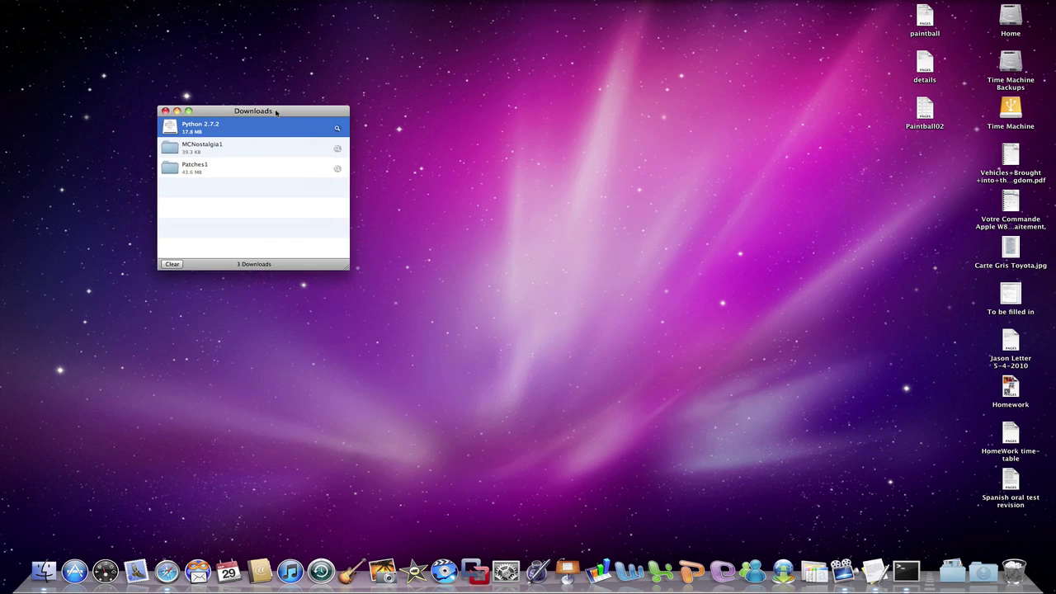
{"action": "key", "text": "ctrl+Left"}
{"action": "key", "text": "ctrl+Down"}
{"action": "key", "text": "ctrl+Right"}
{"action": "key", "text": "ctrl+Up"}
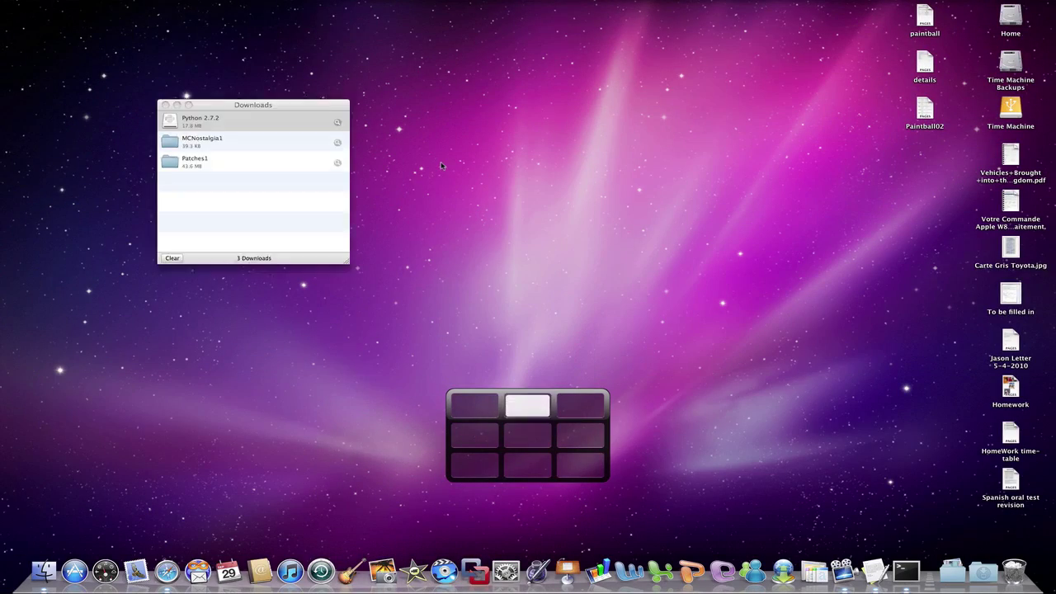
{"action": "key", "text": "ctrl+Down"}
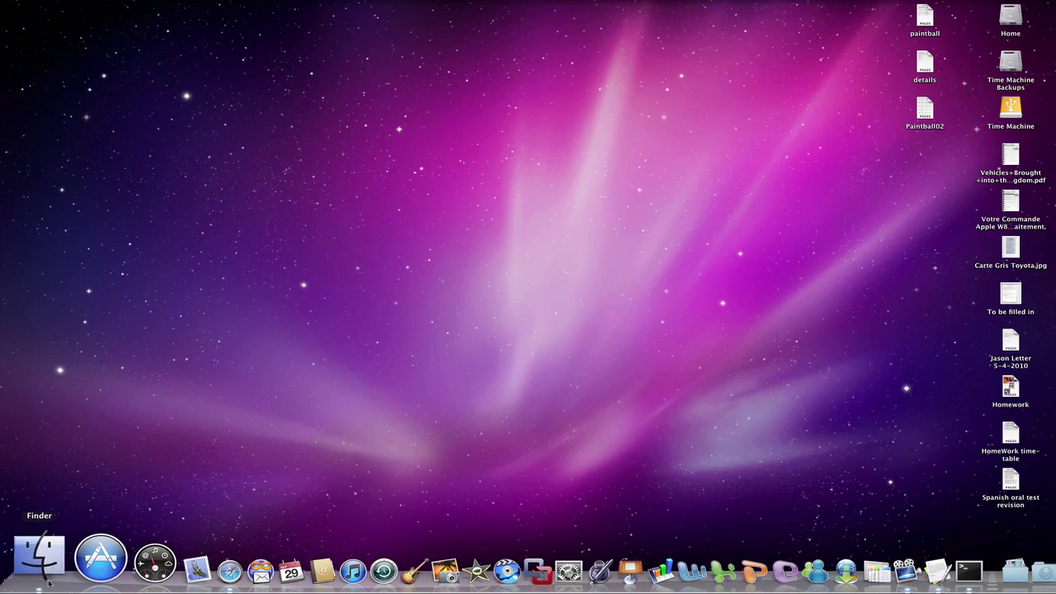
- Open the bin folder of MCNostalgia1 in Downloads and check its checksum, jinput, lwjgl_util, lwjgl and minecraft patch files
{"action": "left_click", "coordinate": [41, 561]}
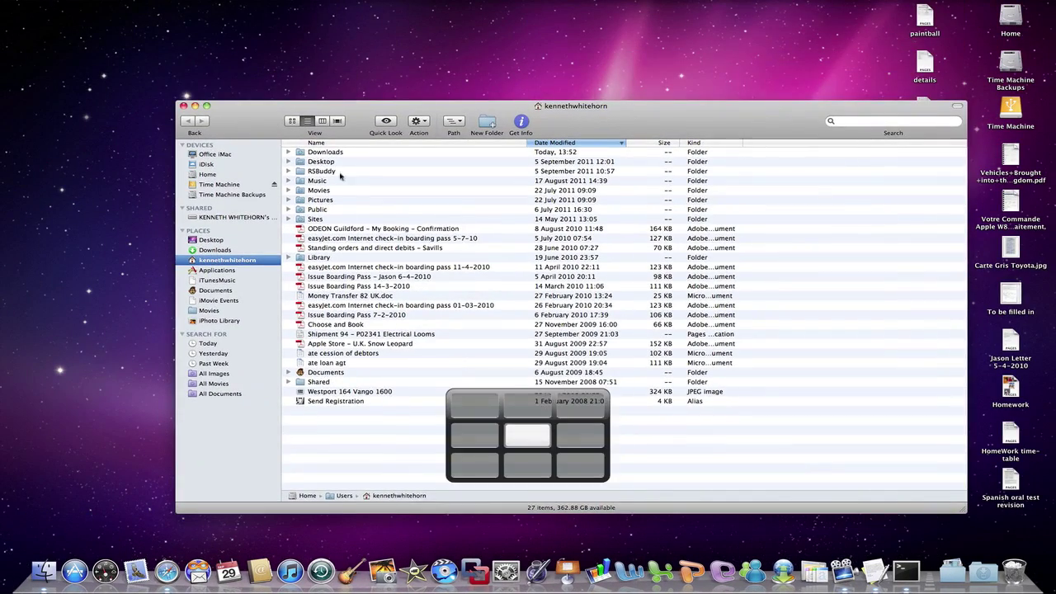
{"action": "double_click", "coordinate": [334, 153]}
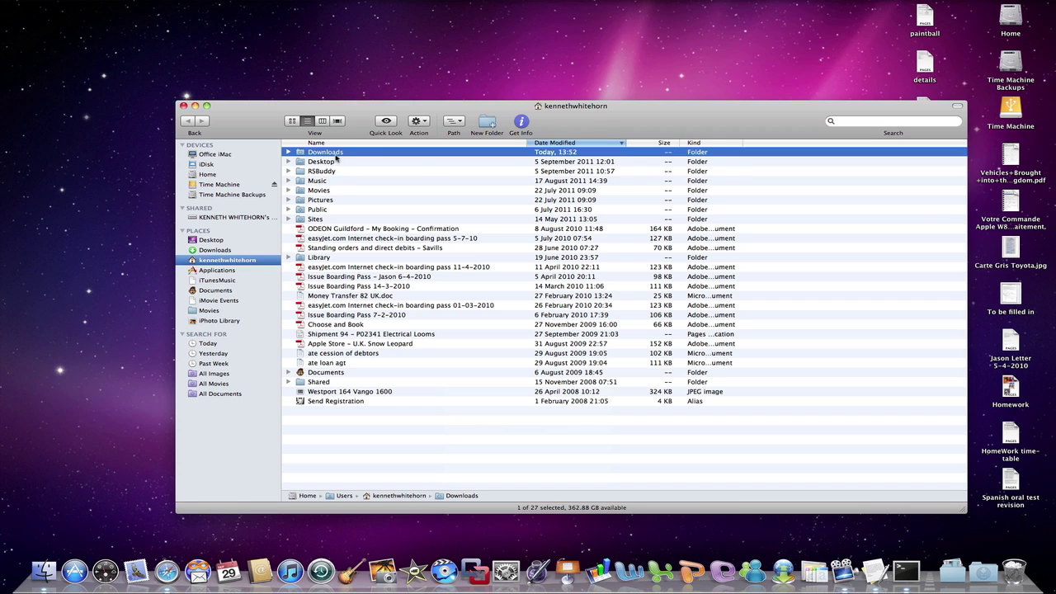
{"action": "double_click", "coordinate": [330, 154]}
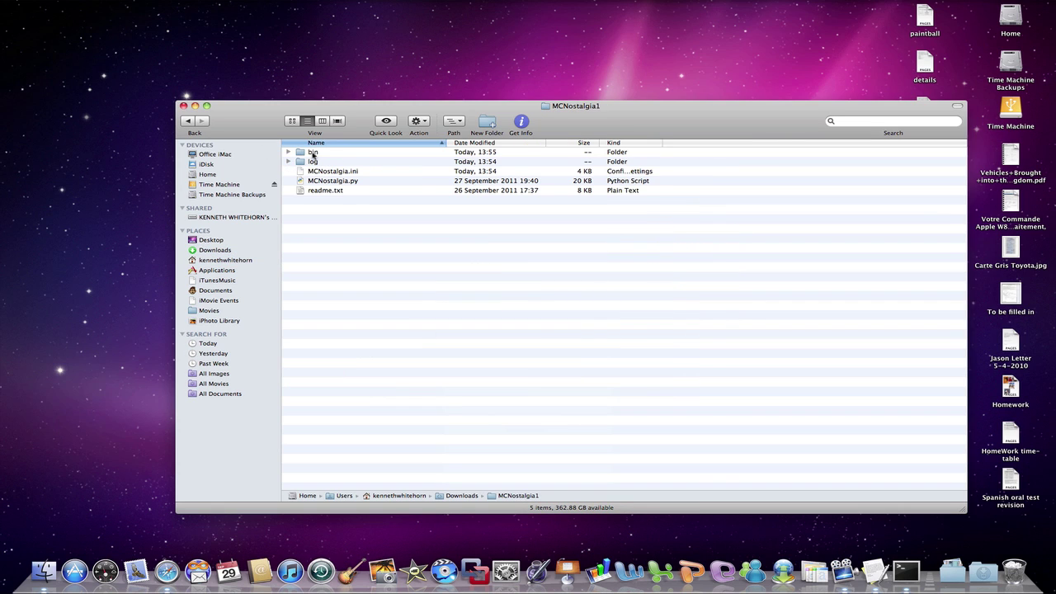
{"action": "double_click", "coordinate": [311, 153]}
{"action": "left_click", "coordinate": [344, 163]}
{"action": "left_click", "coordinate": [343, 172]}
{"action": "left_click", "coordinate": [346, 182]}
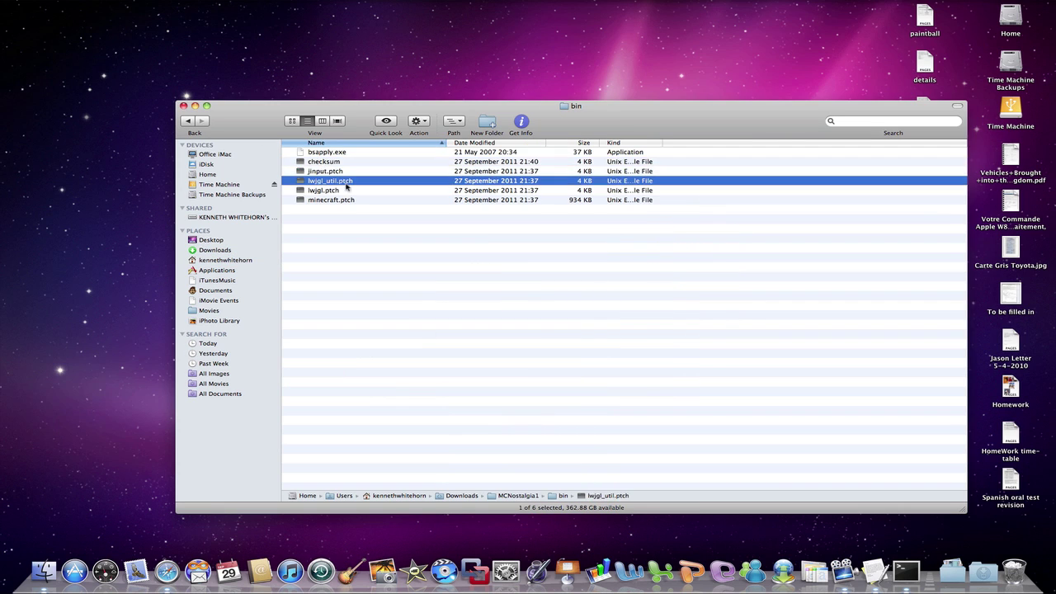
{"action": "left_click", "coordinate": [347, 191]}
{"action": "left_click", "coordinate": [346, 199]}
- Return to the MCNostalgia1 folder, open MCNostalgia.py and run option 1 (Patch) in Terminal
{"action": "left_click", "coordinate": [187, 122]}
{"action": "double_click", "coordinate": [343, 183]}
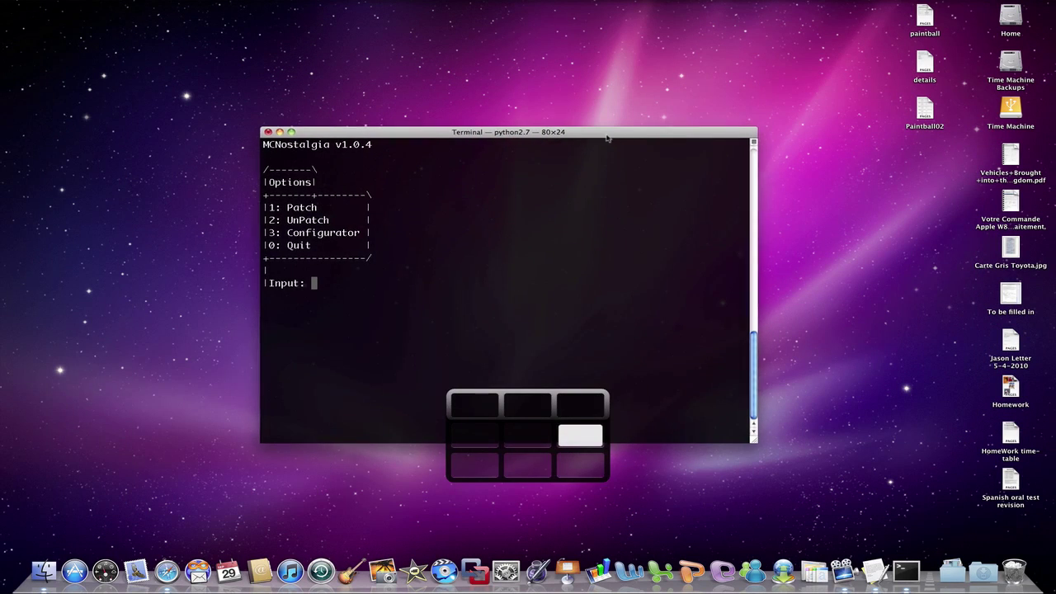
{"action": "left_click_drag", "start_coordinate": [317, 209], "coordinate": [256, 210]}
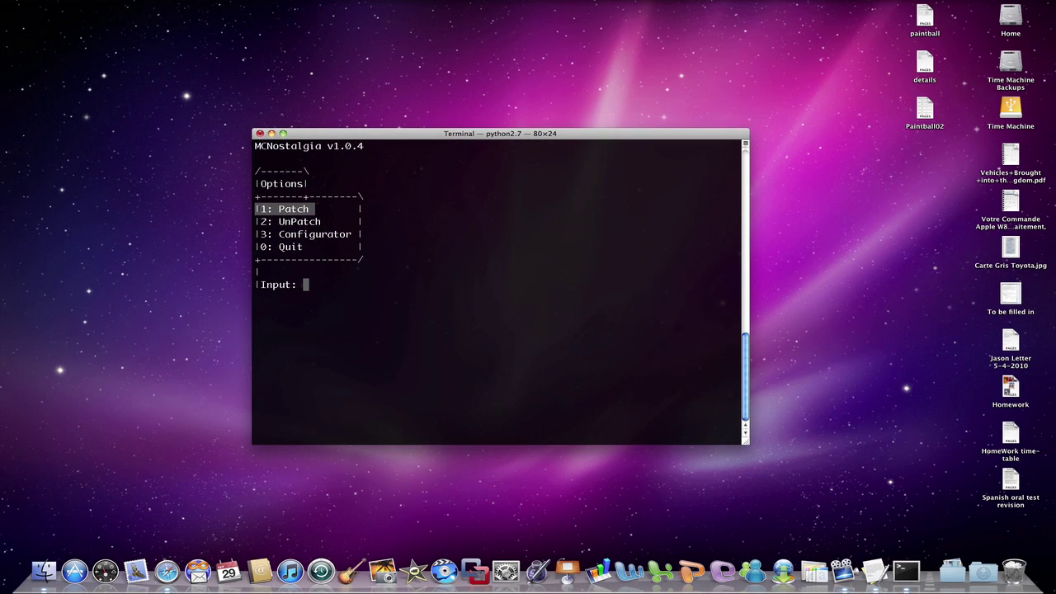
{"action": "left_click", "coordinate": [372, 306]}
{"action": "type", "text": "1"}
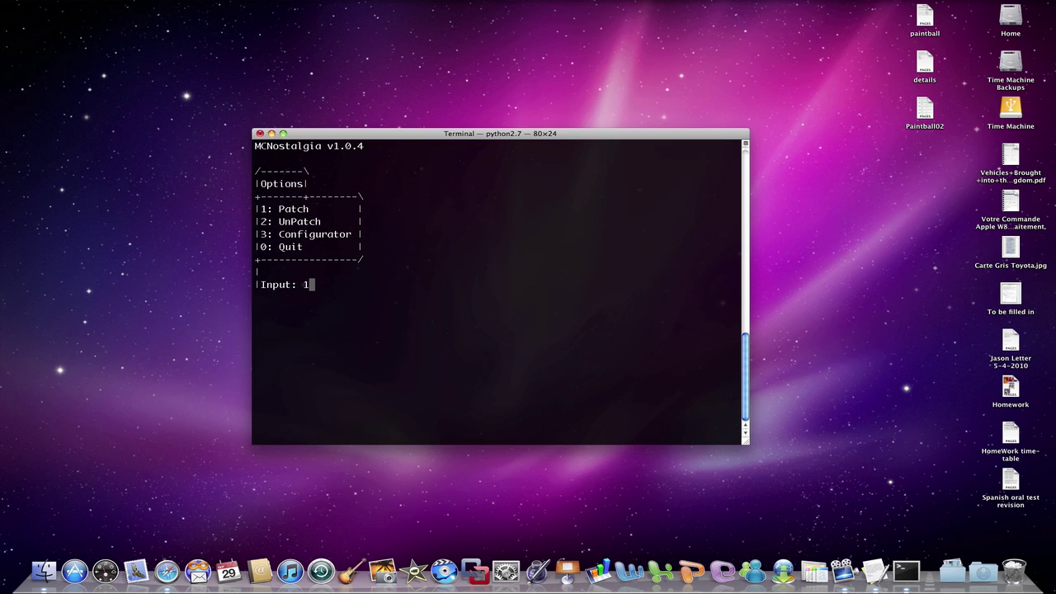
{"action": "key", "text": "Return"}
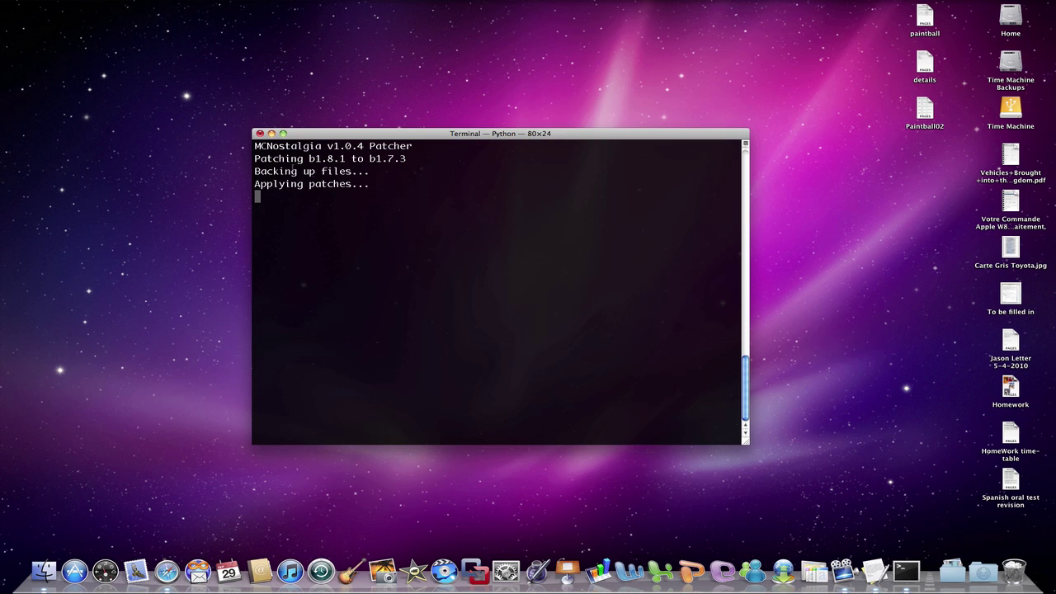
- Follow the patcher's progress until it finishes and continue back to the MCNostalgia options menu
{"action": "left_click_drag", "start_coordinate": [380, 174], "coordinate": [253, 185]}
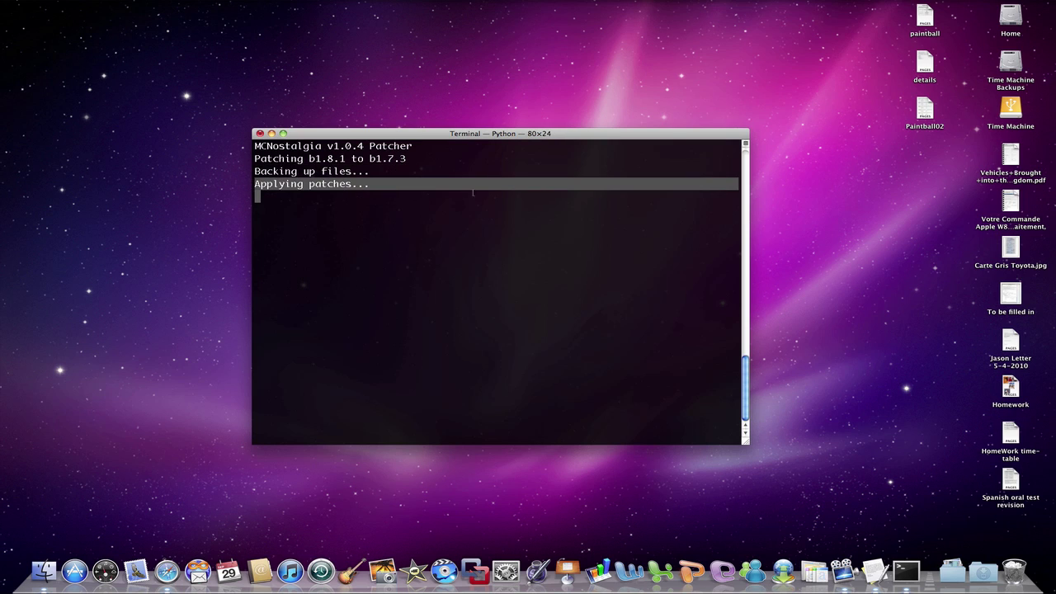
{"action": "left_click", "coordinate": [471, 193]}
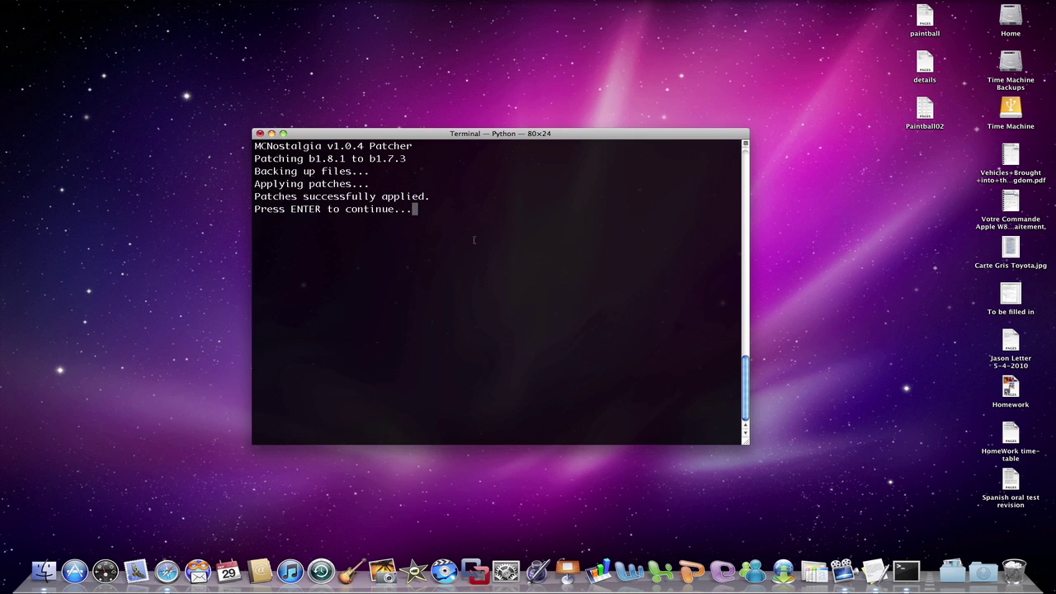
{"action": "key", "text": "Return"}
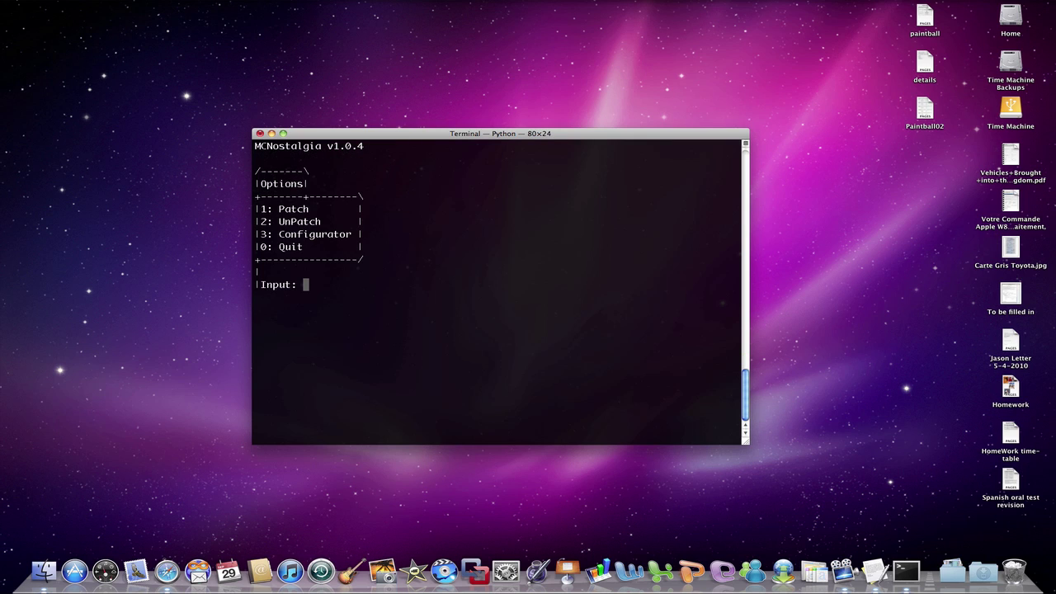
- Switch from Terminal back to the Finder window with the MCNostalgia1 folder
{"action": "key", "text": "ctrl+Left"}
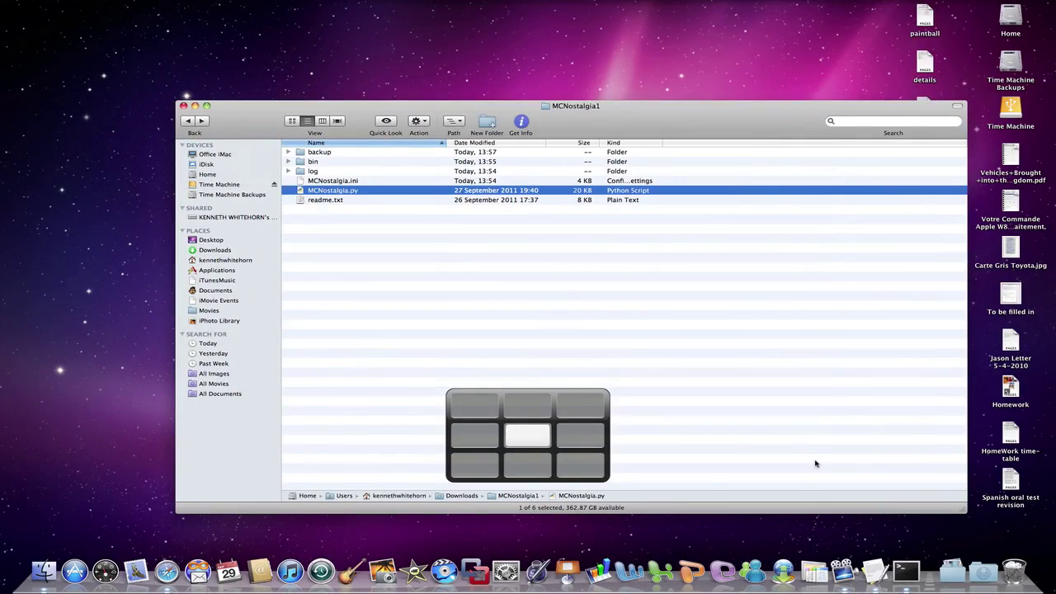
{"action": "key", "text": "ctrl+Down"}
{"action": "key", "text": "ctrl+Left"}
{"action": "key", "text": "ctrl+Up"}
{"action": "key", "text": "ctrl+Right"}
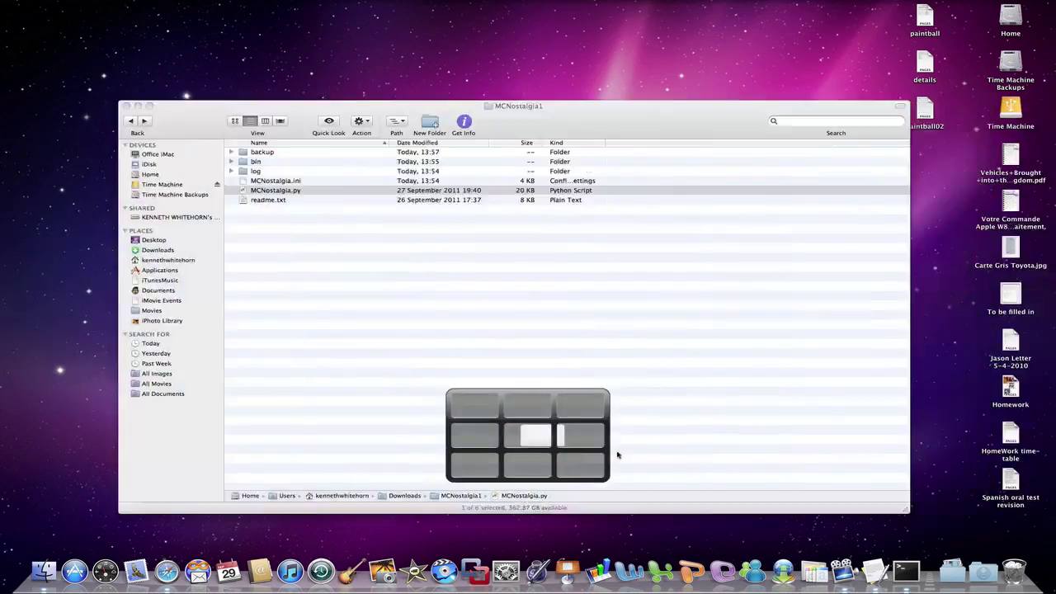
{"action": "key", "text": "ctrl+Right"}
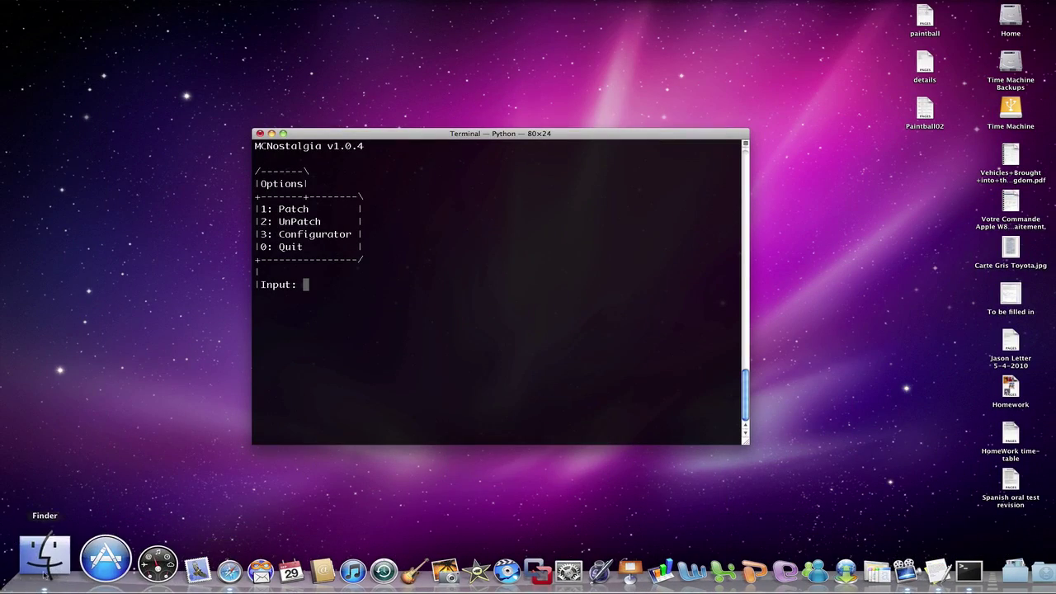
{"action": "left_click", "coordinate": [43, 562]}
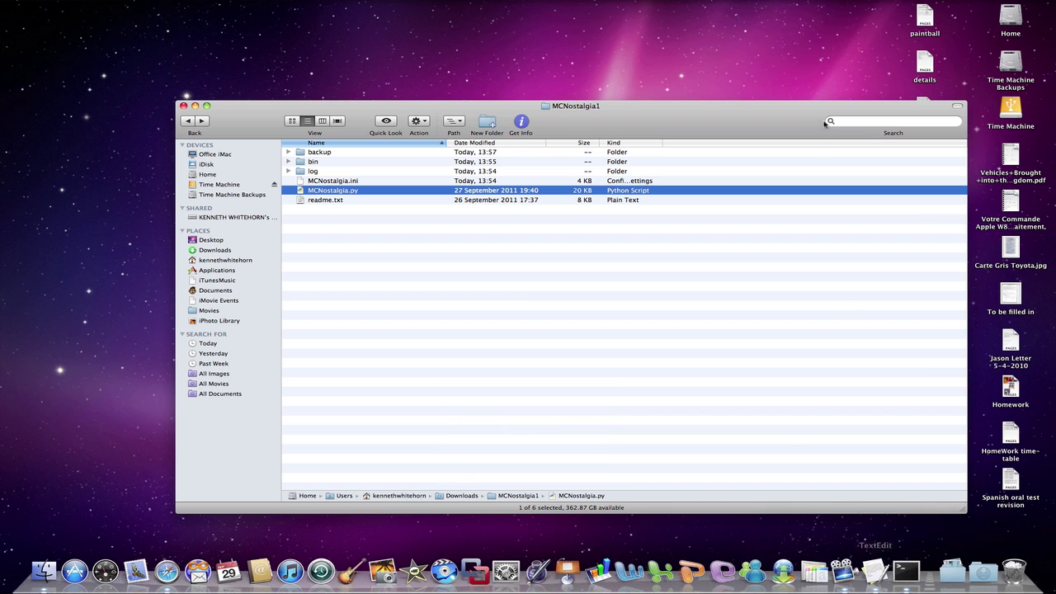
- Search This Mac for "minecraft" and launch the Minecraft application
{"action": "left_click", "coordinate": [858, 120]}
{"action": "type", "text": "min"}
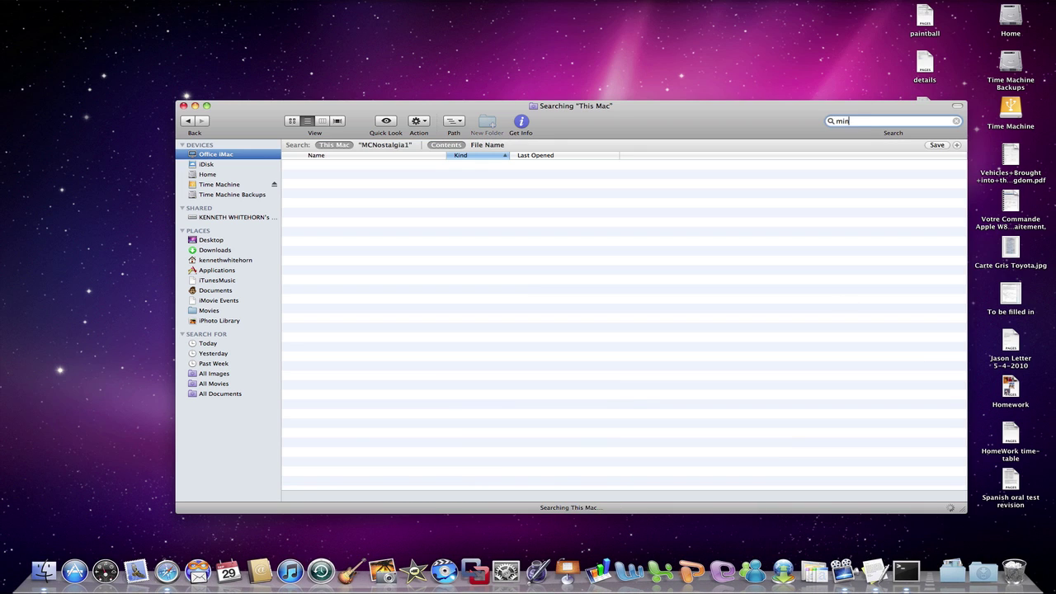
{"action": "type", "text": "ecraft"}
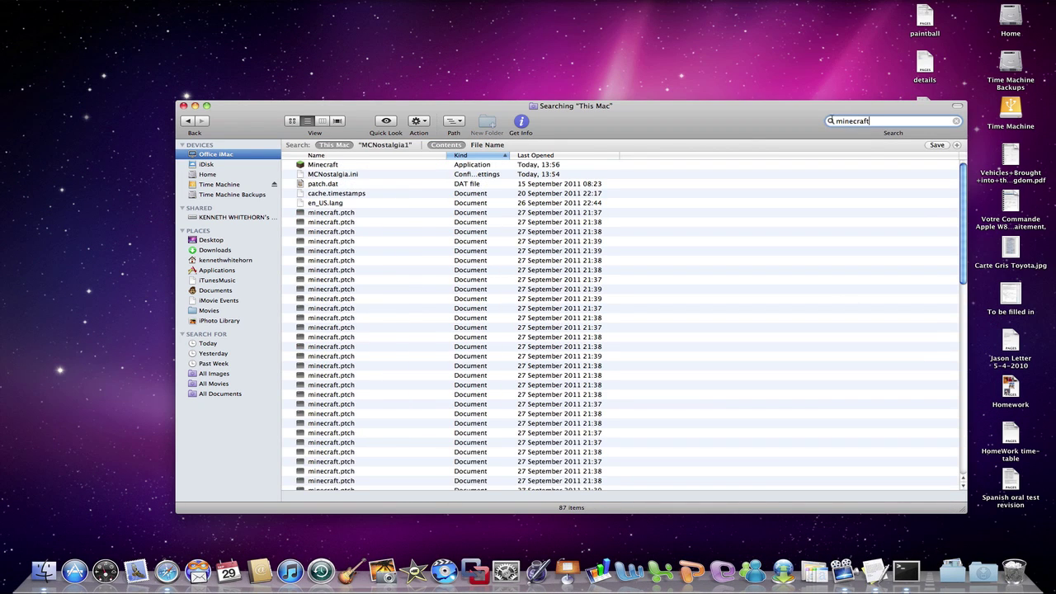
{"action": "double_click", "coordinate": [353, 166]}
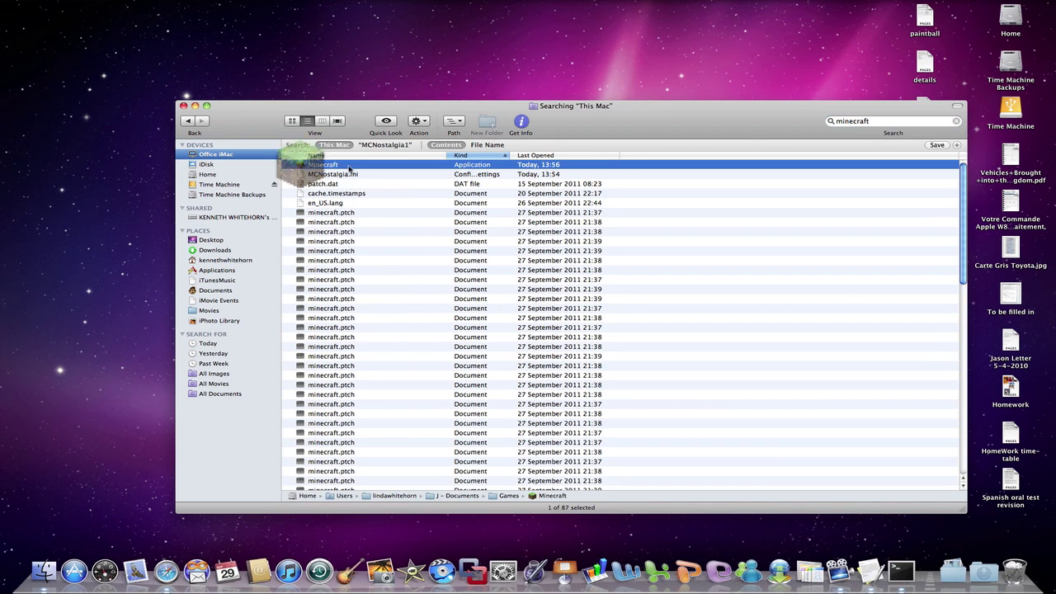
- Close the Finder search window, log in from the Minecraft launcher to check the game's version, and close the game
{"action": "left_click", "coordinate": [183, 107]}
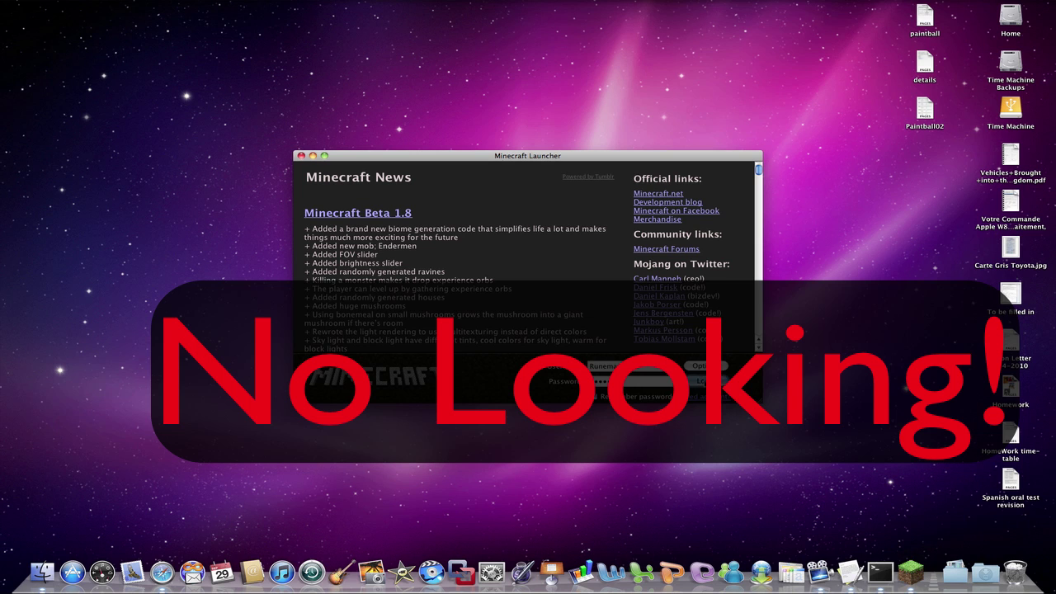
{"action": "left_click", "coordinate": [702, 381]}
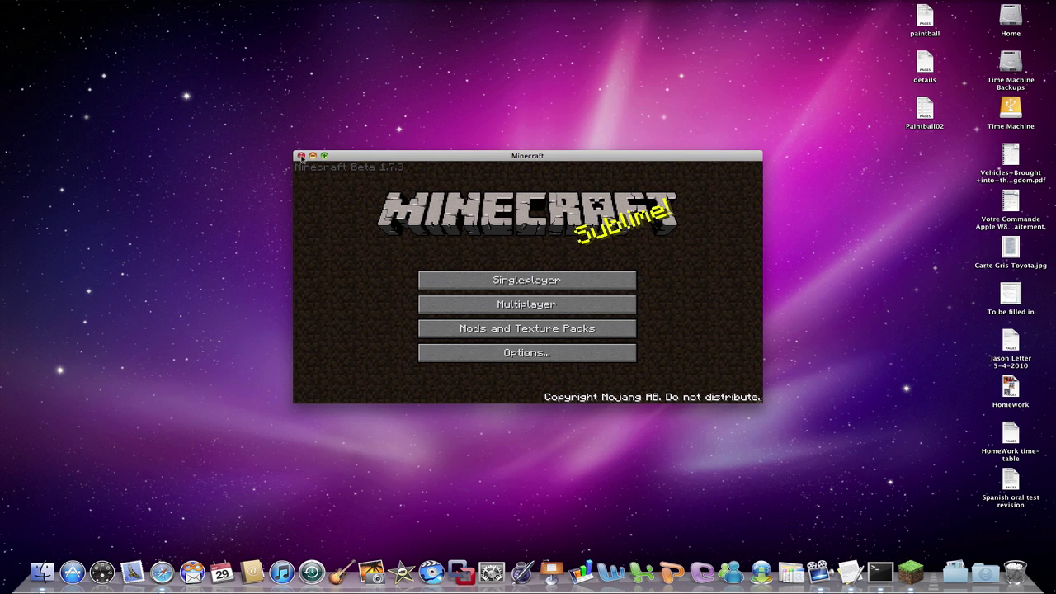
{"action": "left_click", "coordinate": [301, 156]}
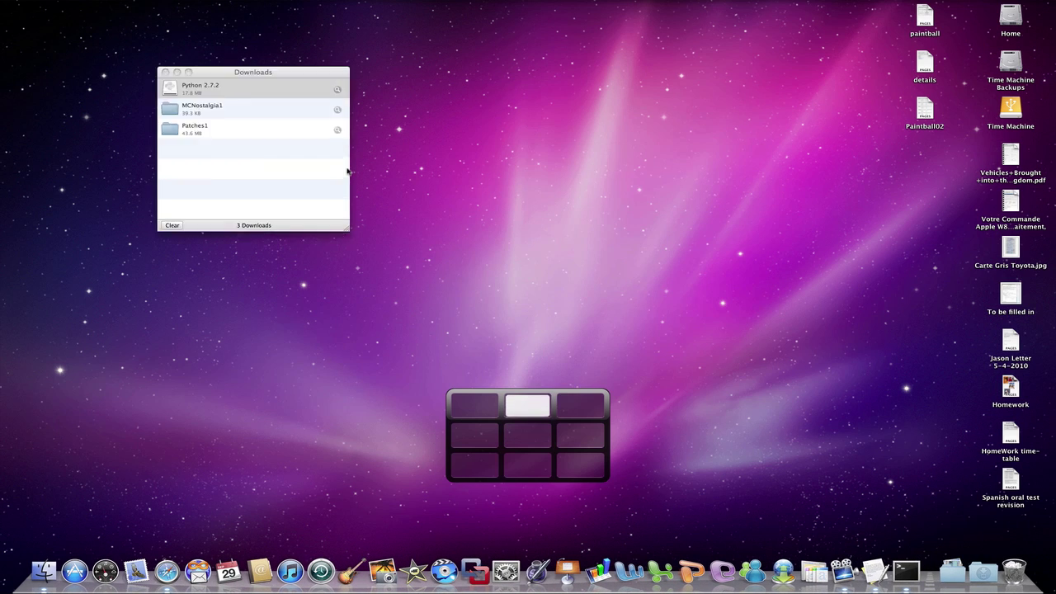
- Open the Patches1 folder in Downloads in a new Finder window and look through its version folders
{"action": "key", "text": "ctrl+Right"}
{"action": "key", "text": "ctrl+Left"}
{"action": "key", "text": "ctrl+Down"}
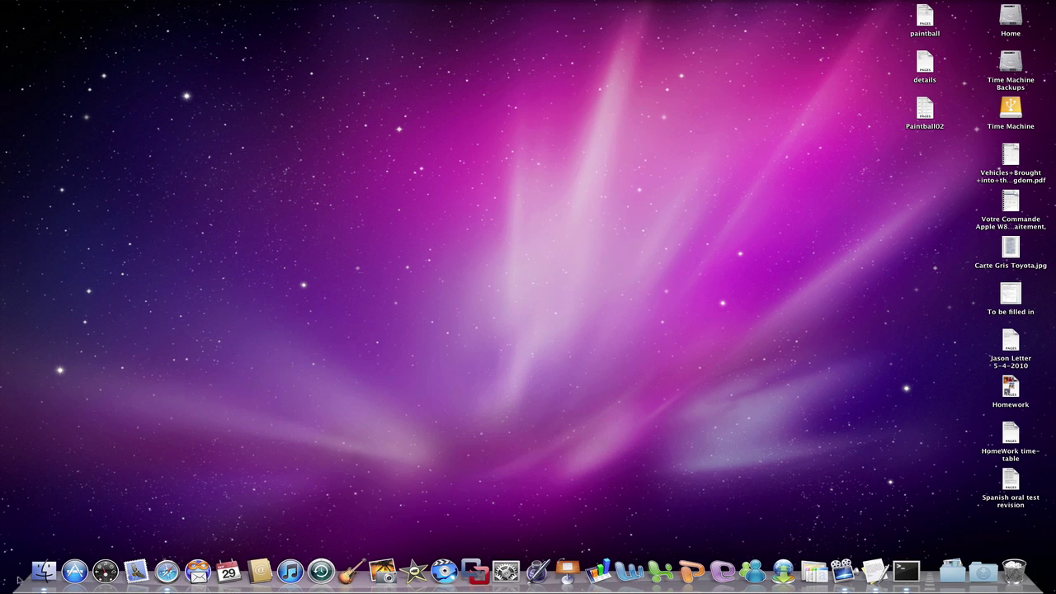
{"action": "left_click", "coordinate": [43, 571]}
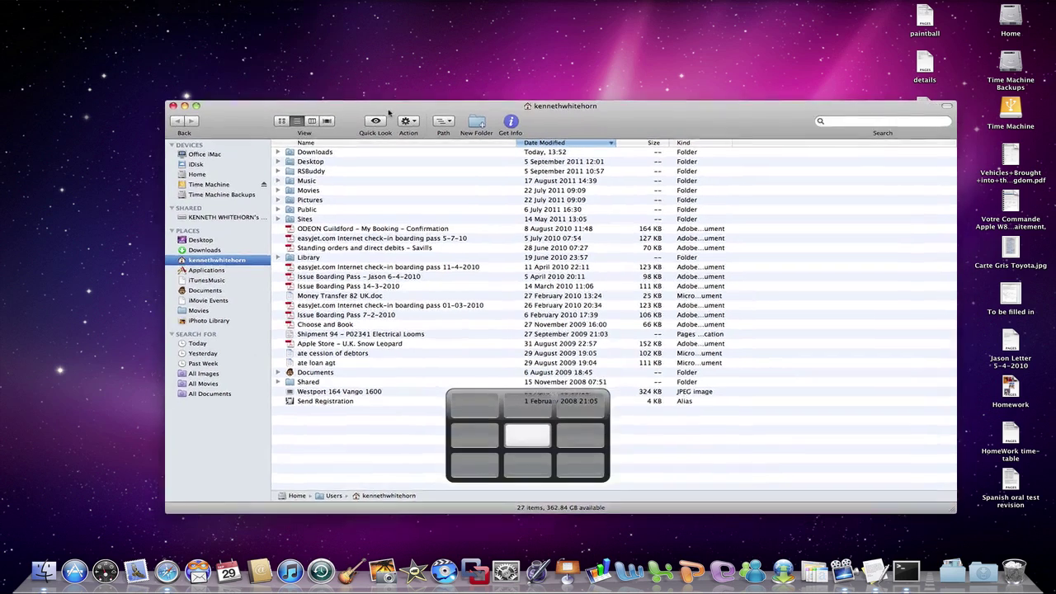
{"action": "double_click", "coordinate": [355, 156]}
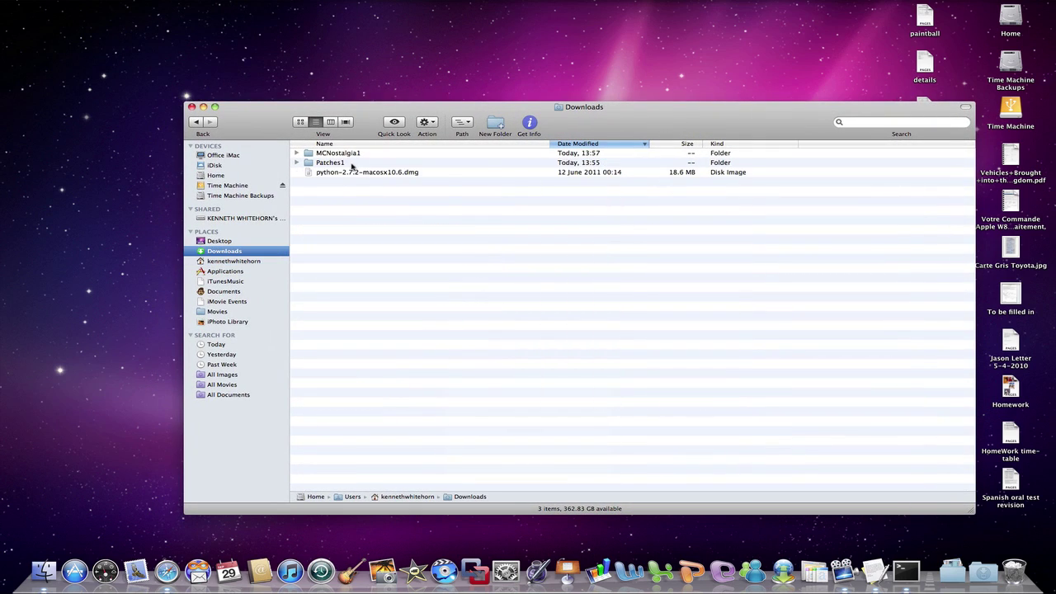
{"action": "double_click", "coordinate": [350, 163]}
{"action": "scroll", "coordinate": [351, 164], "scroll_direction": "up", "scroll_amount": 5}
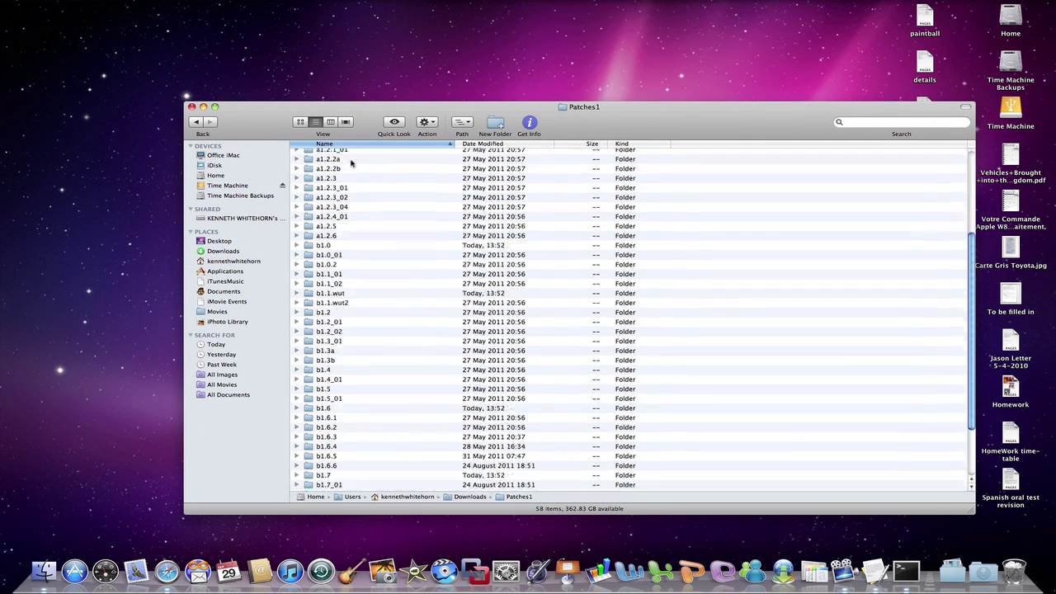
{"action": "scroll", "coordinate": [351, 164], "scroll_direction": "down", "scroll_amount": 5}
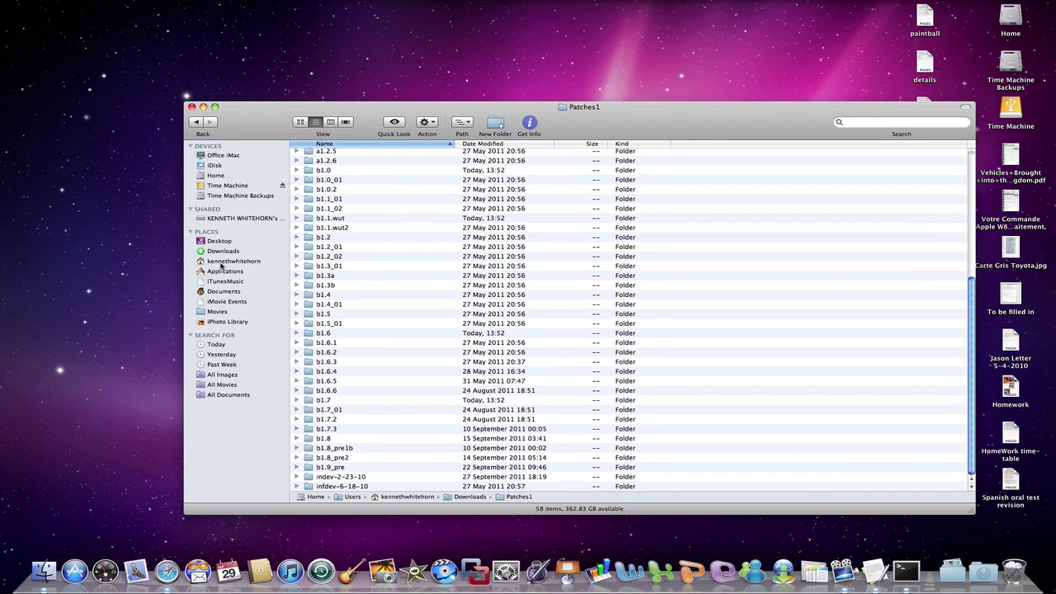
{"action": "scroll", "coordinate": [436, 260], "scroll_direction": "up", "scroll_amount": 10}
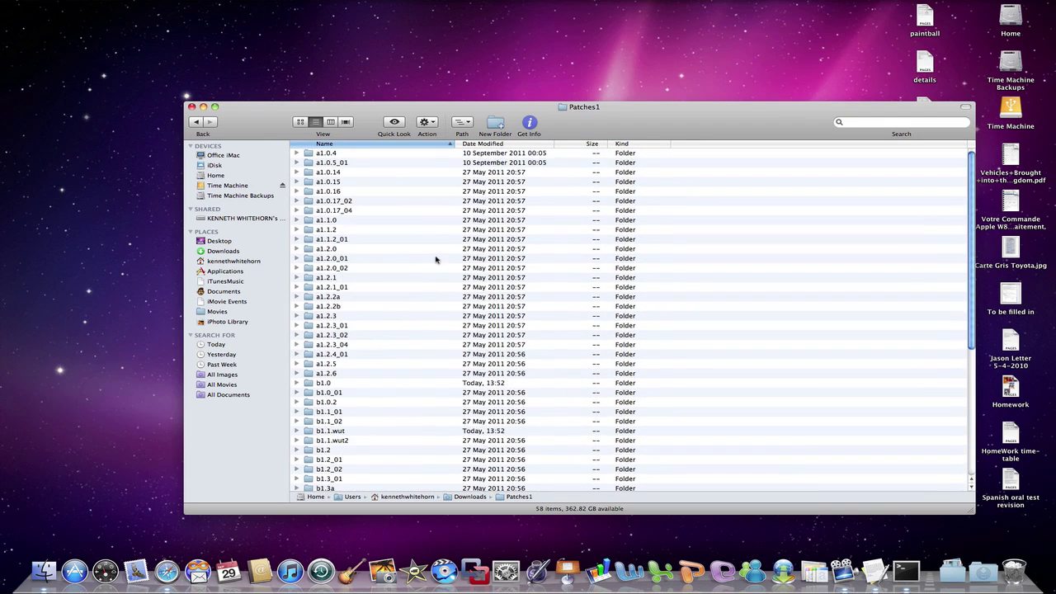
{"action": "scroll", "coordinate": [436, 260], "scroll_direction": "down", "scroll_amount": 3}
{"action": "scroll", "coordinate": [435, 260], "scroll_direction": "up", "scroll_amount": 3}
- Go back to Downloads, look into the MCNostalgia1 folder and return to the Patches1 folder
{"action": "left_click", "coordinate": [200, 123]}
{"action": "double_click", "coordinate": [328, 155]}
{"action": "left_click", "coordinate": [201, 124]}
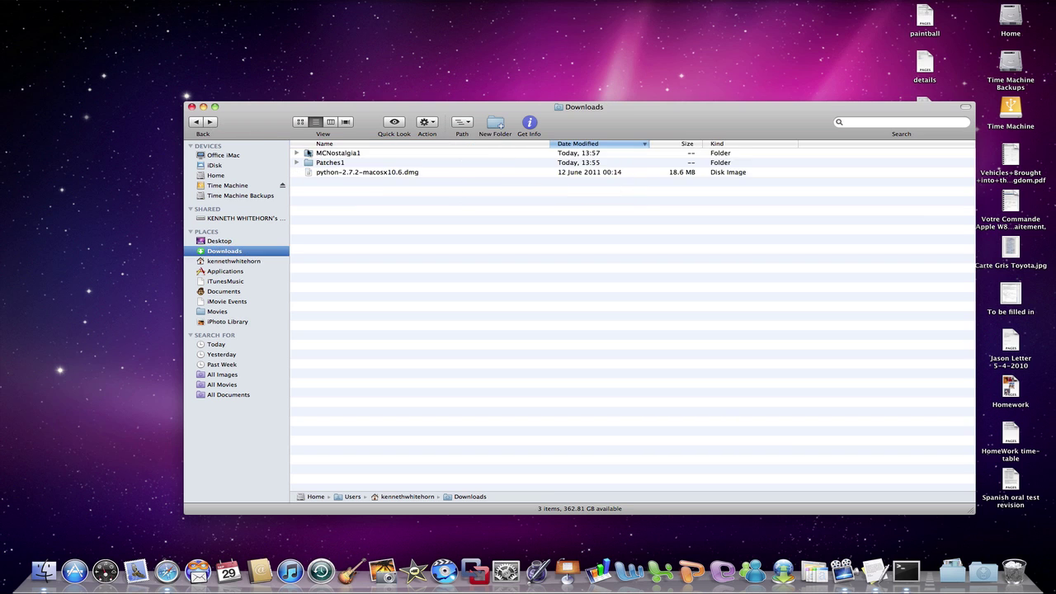
{"action": "double_click", "coordinate": [330, 155]}
{"action": "left_click", "coordinate": [200, 124]}
{"action": "double_click", "coordinate": [365, 163]}
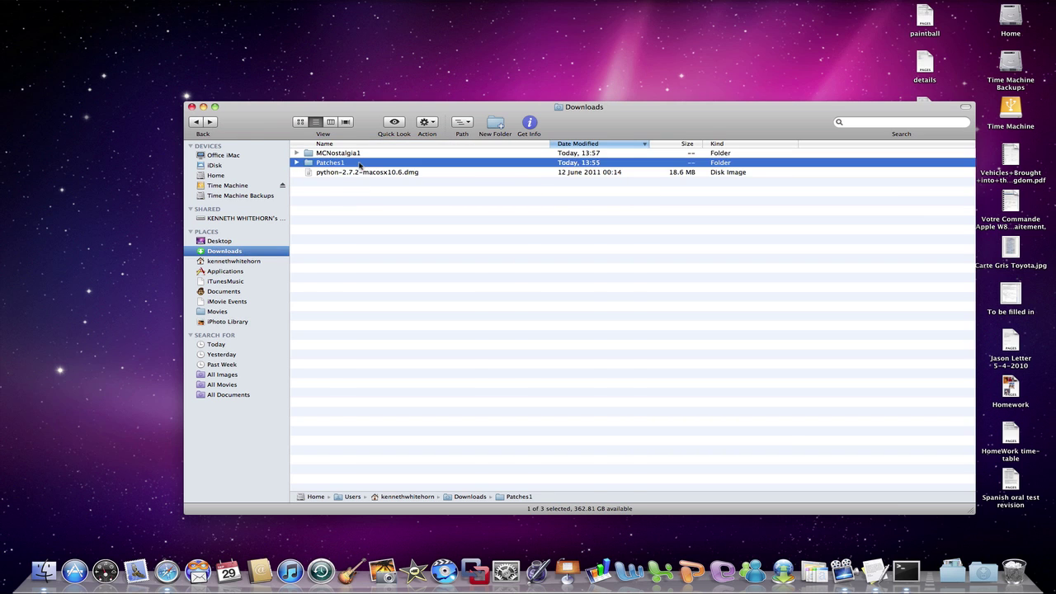
- Examine the beta patch folders in Patches1, including b1.8_pre1b and b1.7, and the alpha folders at the list's start
{"action": "scroll", "coordinate": [310, 181], "scroll_direction": "down", "scroll_amount": 3}
{"action": "scroll", "coordinate": [310, 181], "scroll_direction": "down", "scroll_amount": 5}
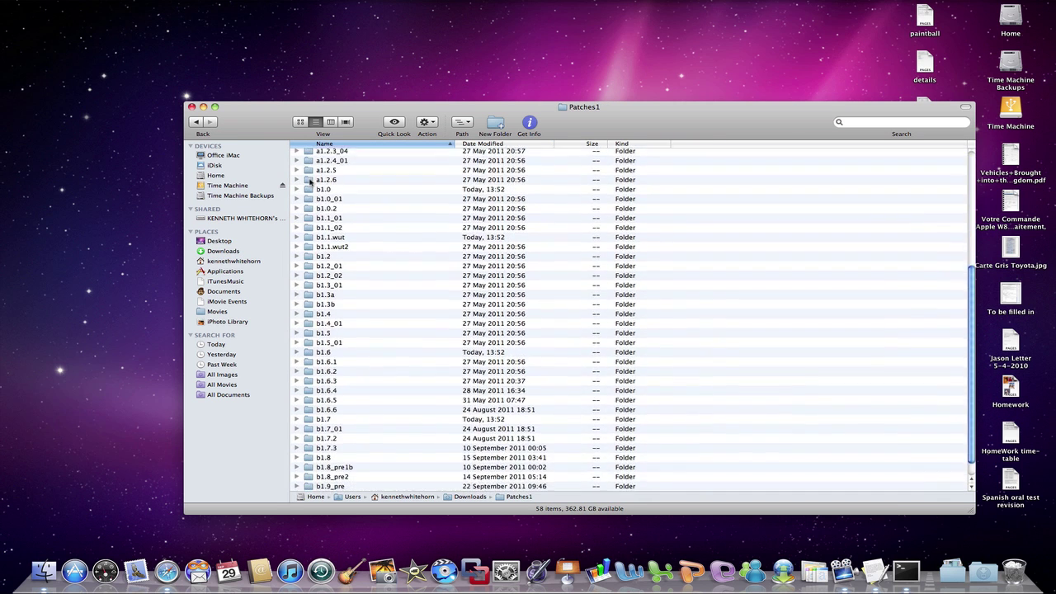
{"action": "left_click", "coordinate": [371, 324]}
{"action": "left_click", "coordinate": [387, 359]}
{"action": "left_click", "coordinate": [356, 403]}
{"action": "left_click", "coordinate": [351, 316]}
{"action": "left_click", "coordinate": [357, 448]}
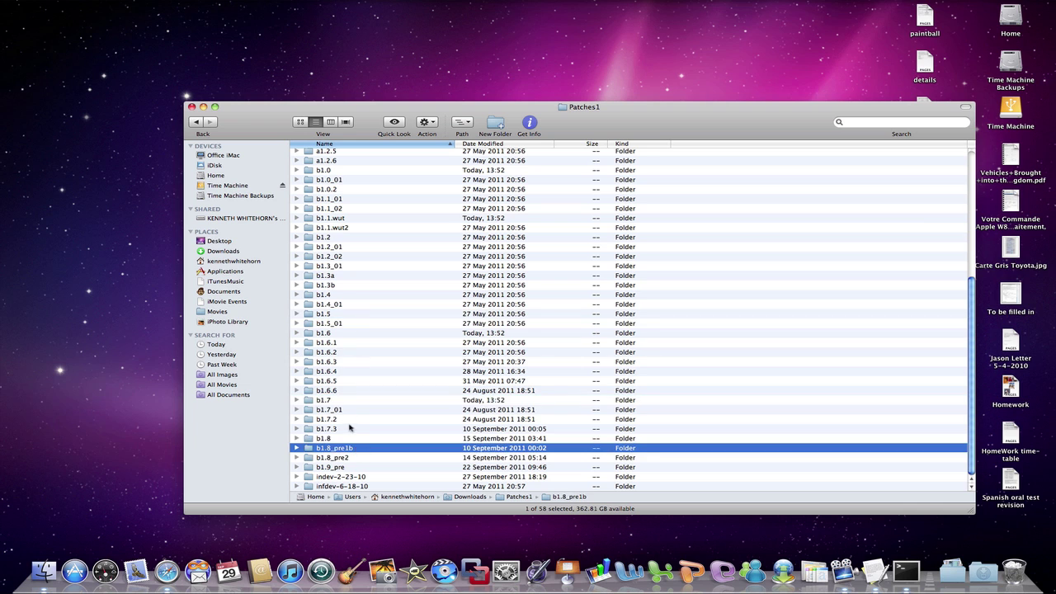
{"action": "left_click", "coordinate": [339, 403]}
{"action": "scroll", "coordinate": [354, 250], "scroll_direction": "up", "scroll_amount": 6}
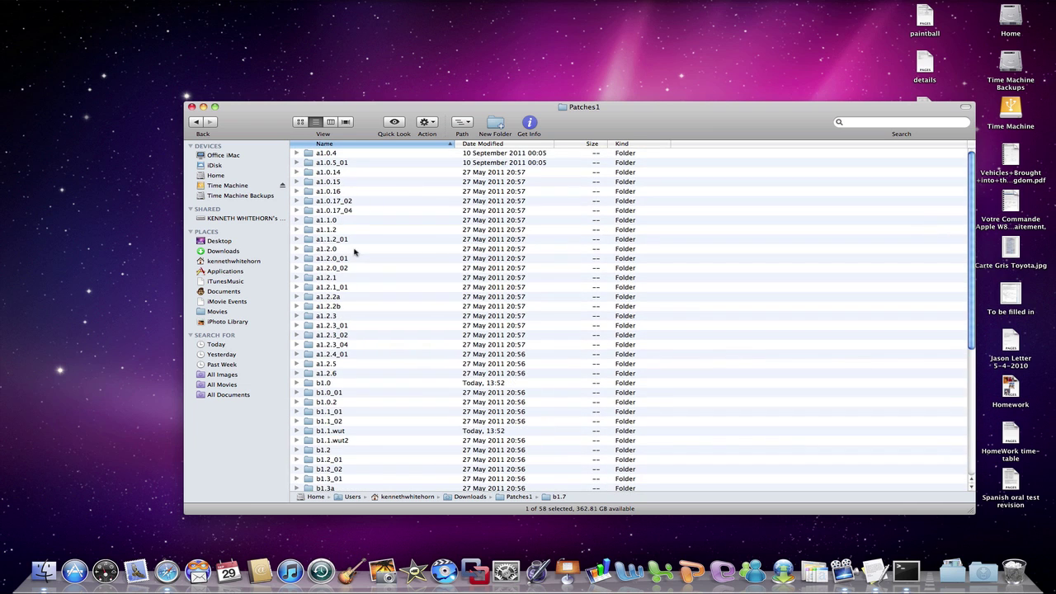
- Check the indev-2-23-10, infdev-6-18-10, b1.8_pre1b and b1.9_pre folders at the end of the patch list
{"action": "scroll", "coordinate": [390, 387], "scroll_direction": "down", "scroll_amount": 6}
{"action": "left_click", "coordinate": [355, 477]}
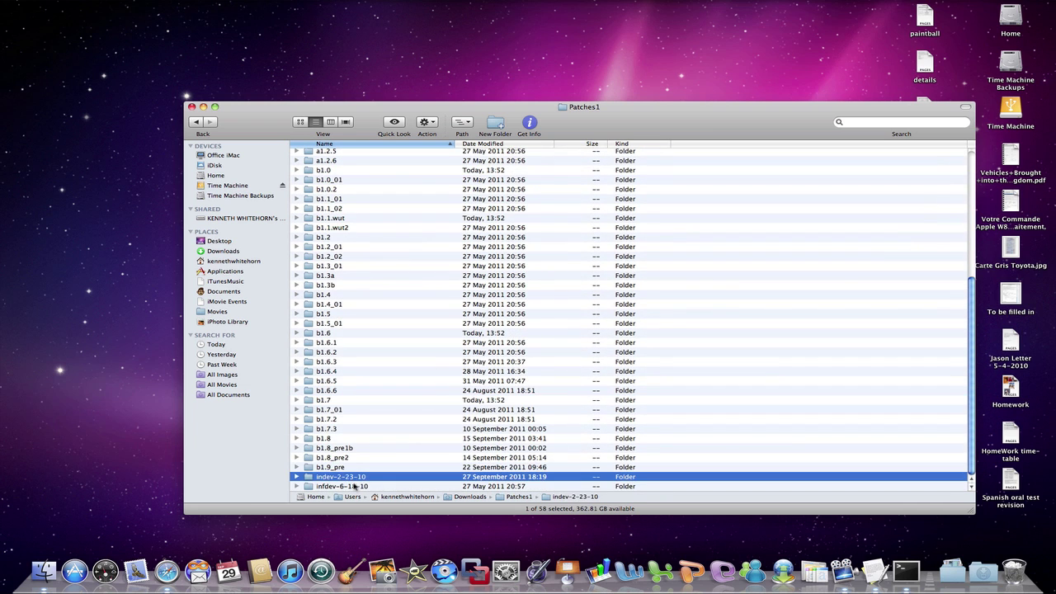
{"action": "left_click", "coordinate": [357, 486]}
{"action": "left_click", "coordinate": [342, 448]}
{"action": "left_click", "coordinate": [326, 468]}
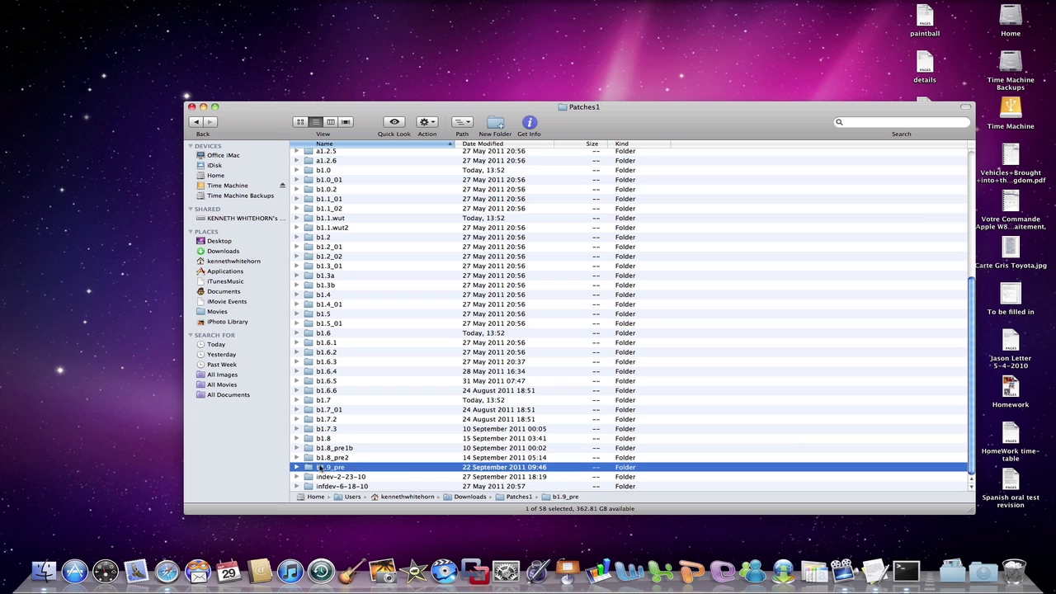
{"action": "scroll", "coordinate": [358, 242], "scroll_direction": "up", "scroll_amount": 5}
{"action": "scroll", "coordinate": [358, 242], "scroll_direction": "down", "scroll_amount": 5}
- Return to the MCNostalgia1 folder and view the applications offered for opening MCNostalgia.py, including Python Launcher (2.7.2)
{"action": "mouse_move", "coordinate": [262, 122]}
{"action": "left_mouse_down"}
{"action": "mouse_move", "coordinate": [255, 90]}
{"action": "mouse_move", "coordinate": [225, 117]}
{"action": "mouse_move", "coordinate": [241, 103]}
{"action": "mouse_move", "coordinate": [244, 118]}
{"action": "mouse_move", "coordinate": [251, 111]}
{"action": "left_mouse_up"}
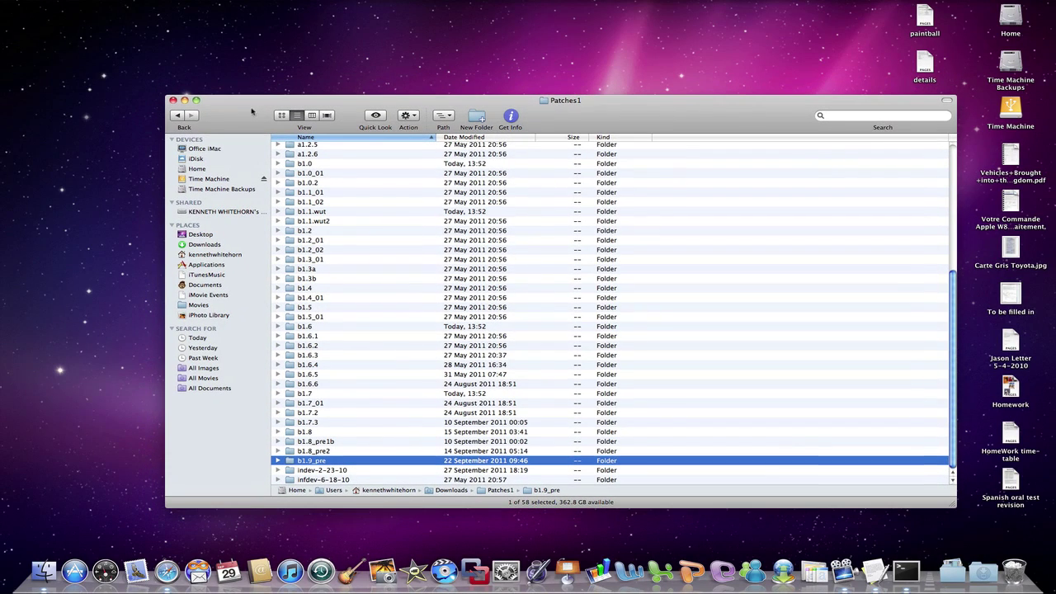
{"action": "left_click", "coordinate": [177, 117]}
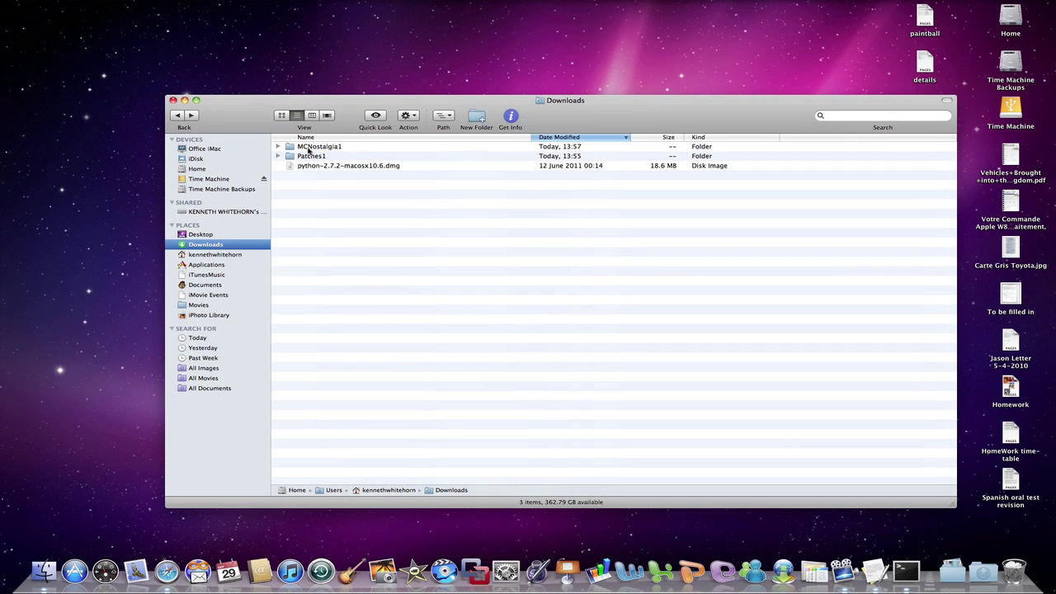
{"action": "double_click", "coordinate": [332, 150]}
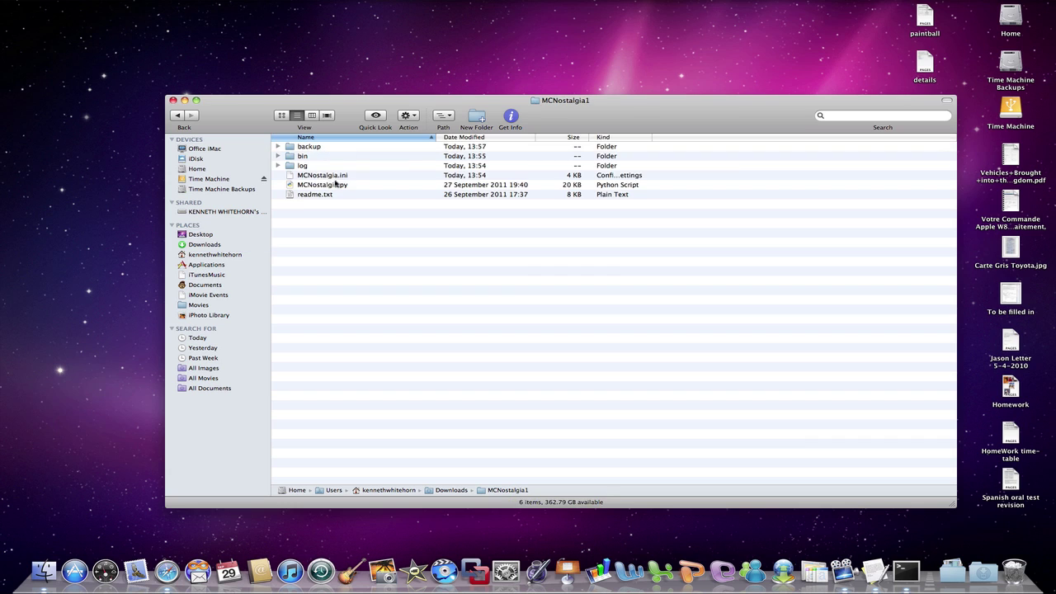
{"action": "left_click", "coordinate": [337, 186]}
{"action": "right_click", "coordinate": [359, 188]}
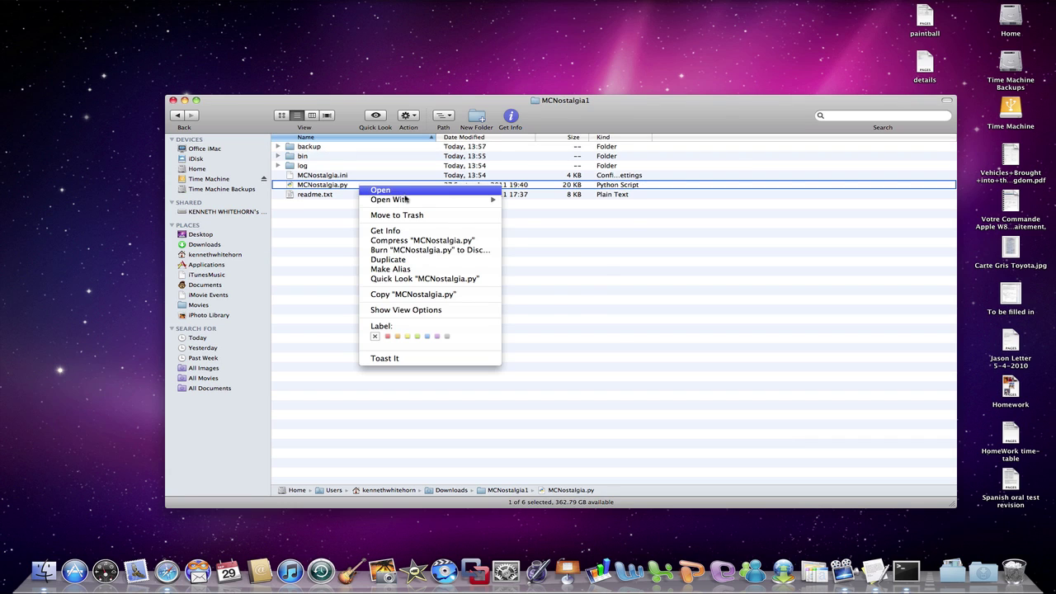
{"action": "mouse_move", "coordinate": [406, 199]}
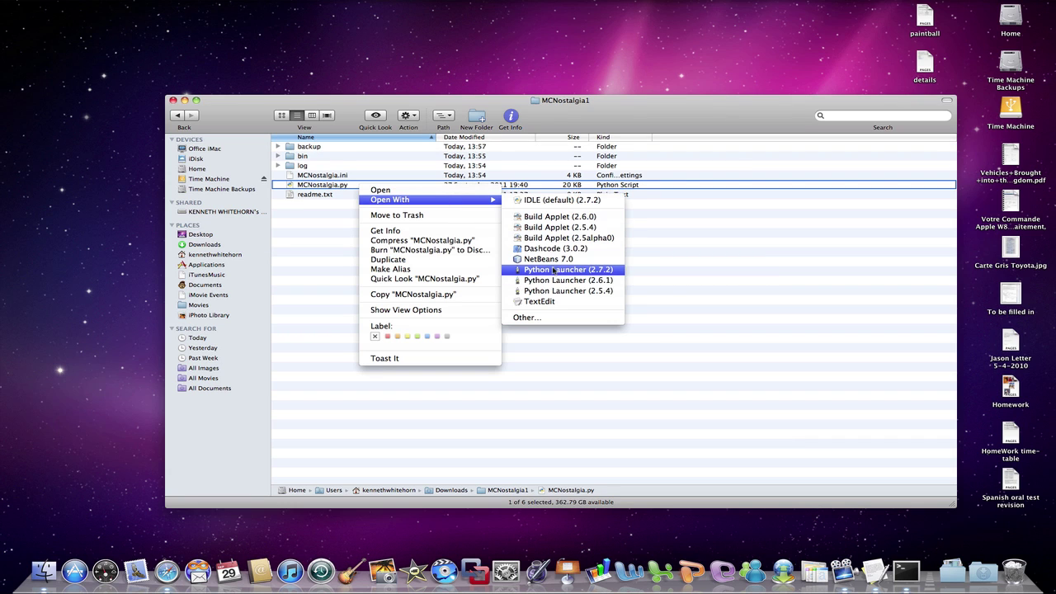
{"action": "left_click", "coordinate": [671, 294]}
- Run option 3 (Configurator) of MCNostalgia in Terminal, answer y for warnings, errors and logging, and close it
{"action": "key", "text": "ctrl+Right"}
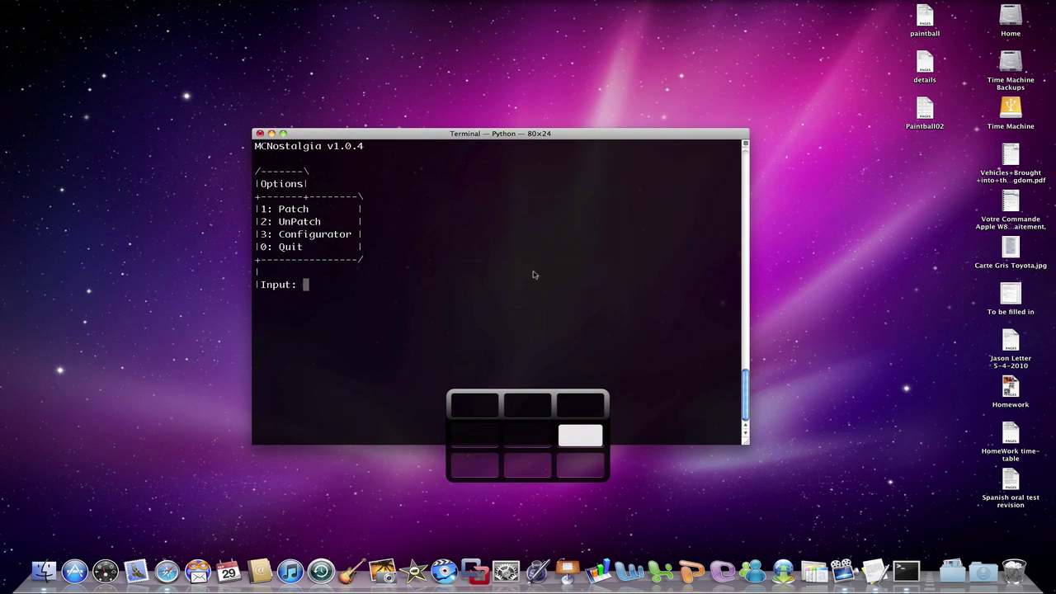
{"action": "key", "text": "ctrl+Left"}
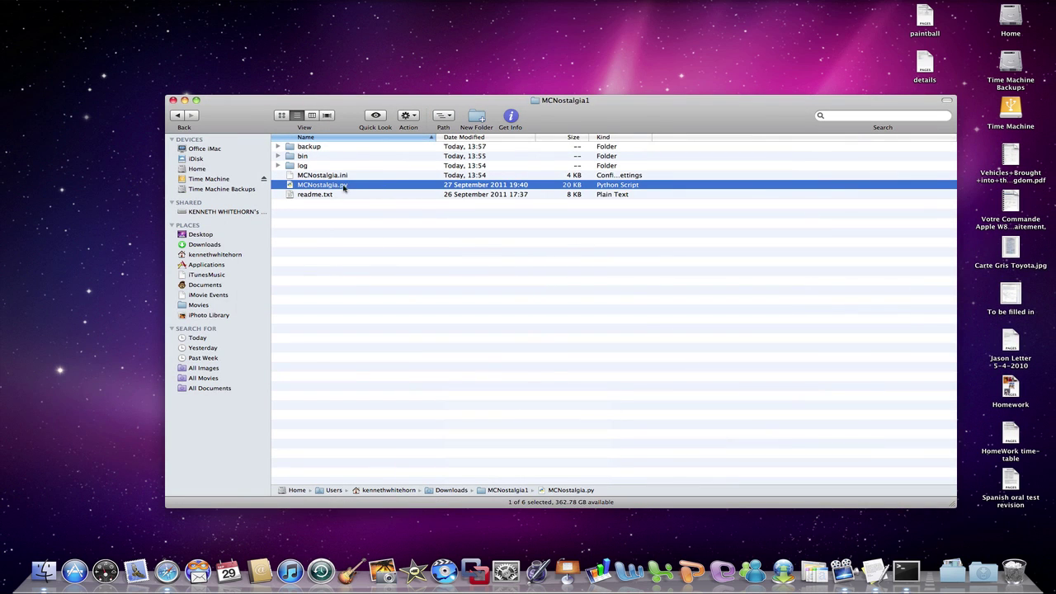
{"action": "key", "text": "ctrl+Right"}
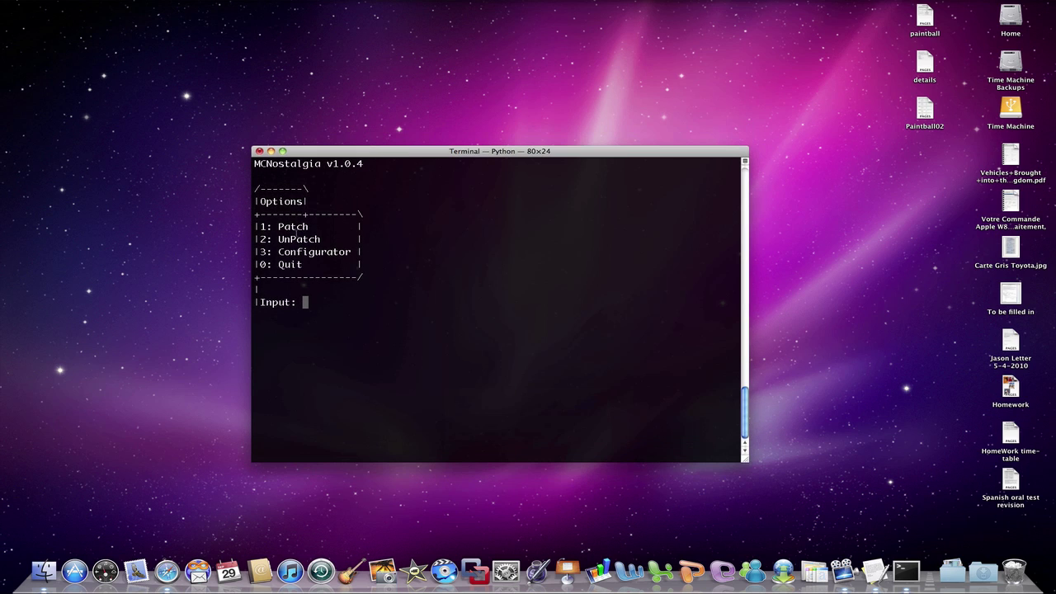
{"action": "type", "text": "3"}
{"action": "key", "text": "Return"}
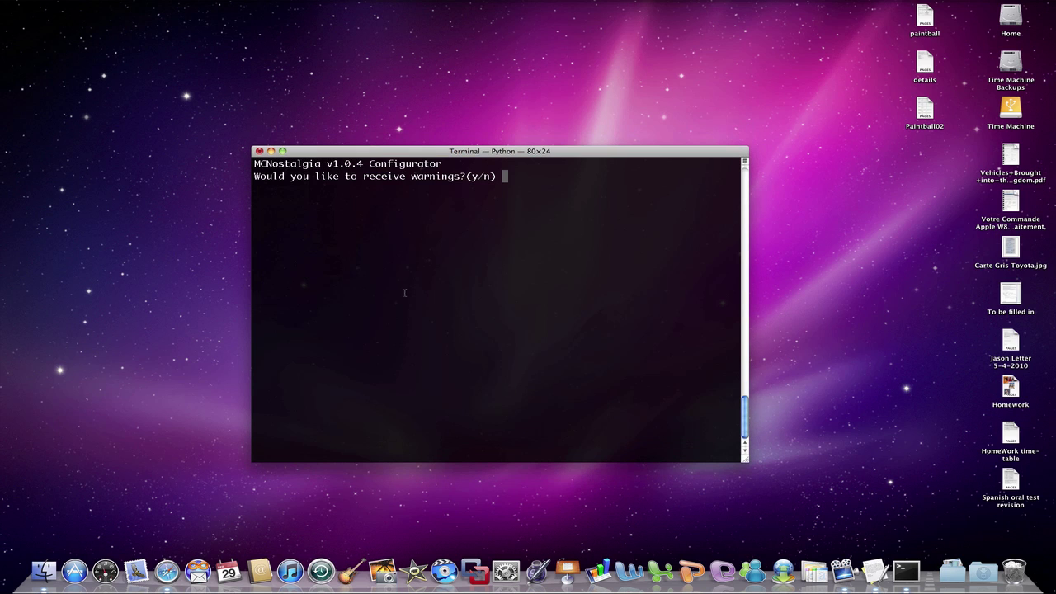
{"action": "type", "text": "y"}
{"action": "key", "text": "Return"}
{"action": "type", "text": "y"}
{"action": "key", "text": "Return"}
{"action": "type", "text": "y"}
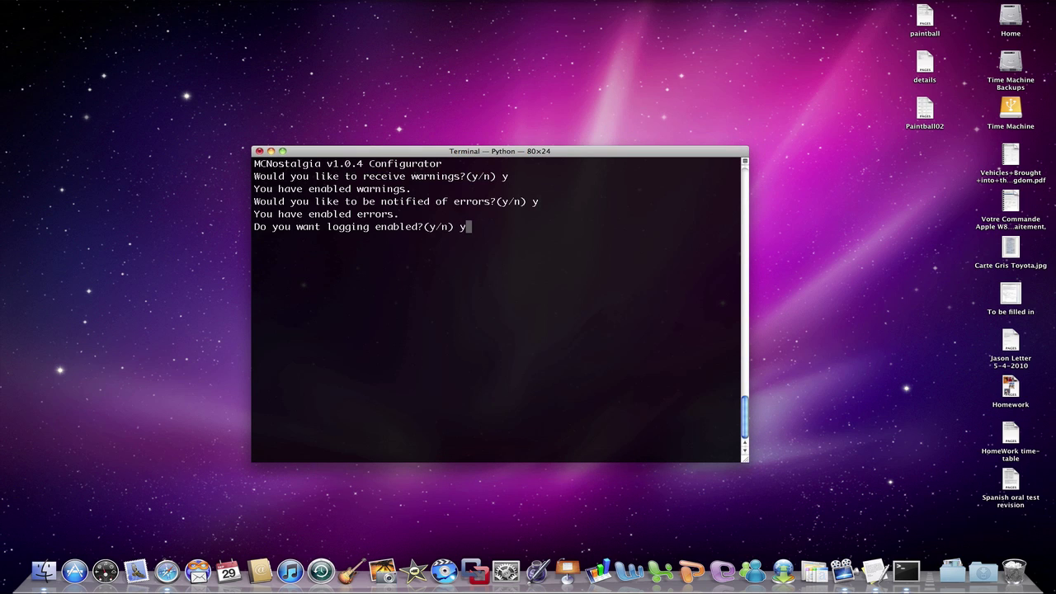
{"action": "key", "text": "Return"}
{"action": "key", "text": "Return"}
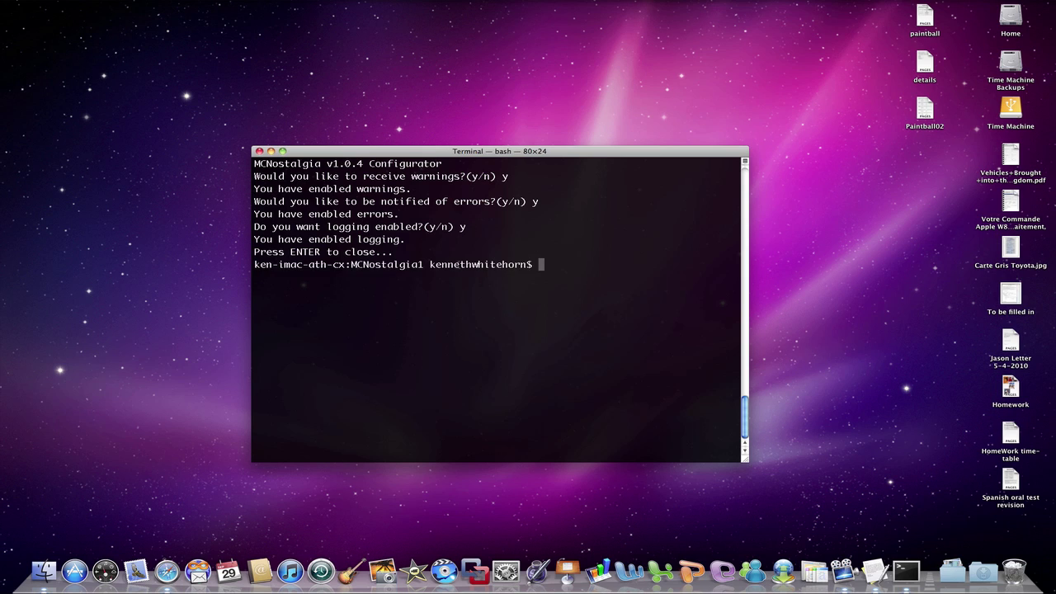
- Restart the patcher with python MCNostalgia.py and highlight the Patch and UnPatch entries in its options menu
{"action": "key", "text": "Up"}
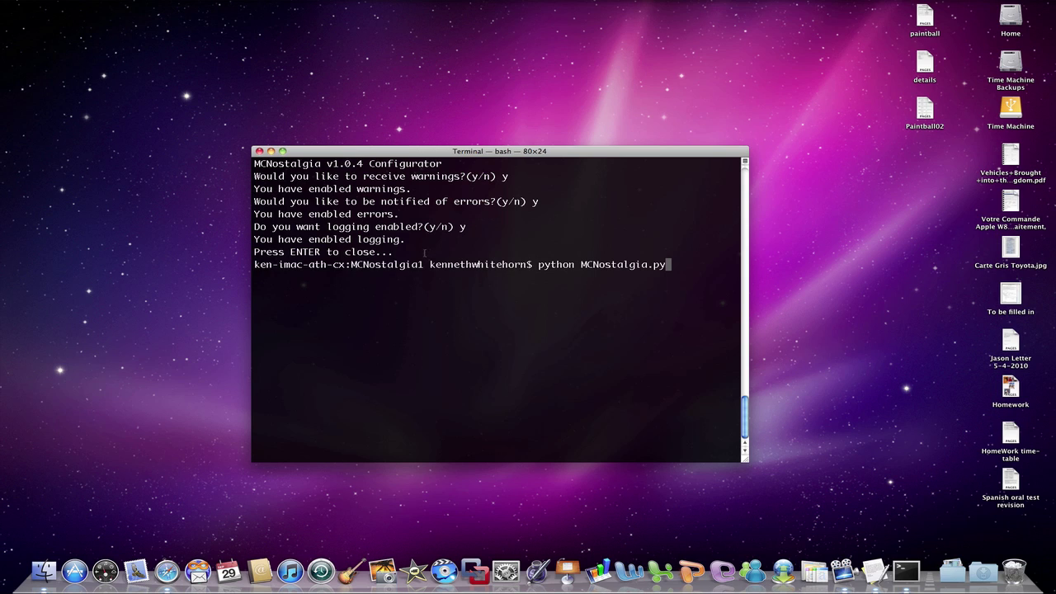
{"action": "key", "text": "Return"}
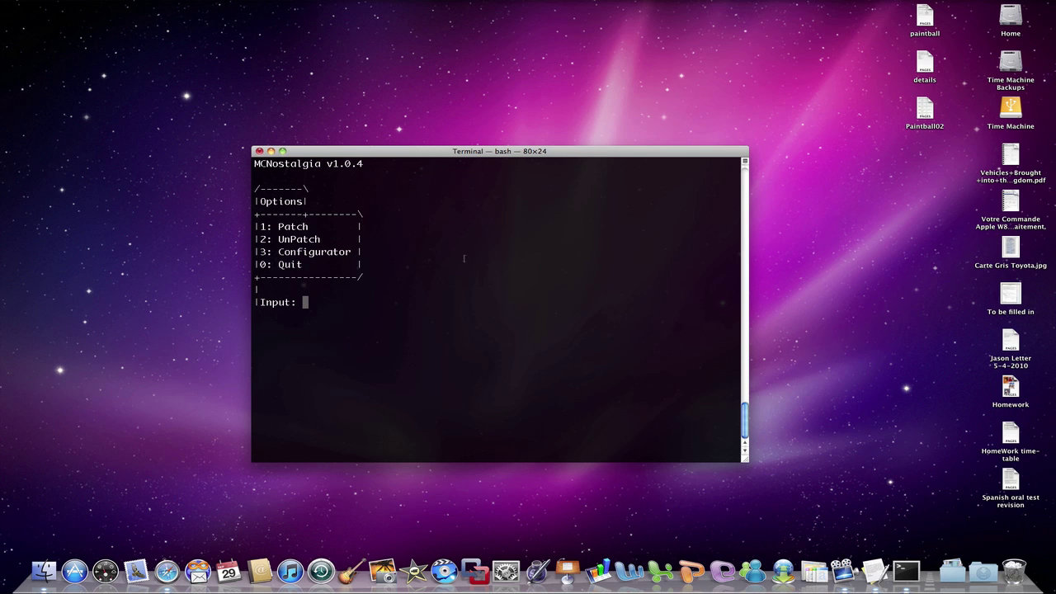
{"action": "left_click_drag", "start_coordinate": [328, 226], "coordinate": [209, 227]}
{"action": "left_click_drag", "start_coordinate": [338, 239], "coordinate": [284, 239]}
{"action": "left_click_drag", "start_coordinate": [328, 226], "coordinate": [254, 226]}
{"action": "left_click", "coordinate": [365, 335]}
- Run option 2 (UnPatch) to restore Minecraft from the backup and continue back to the options menu
{"action": "type", "text": "1"}
{"action": "key", "text": "BackSpace"}
{"action": "type", "text": "2"}
{"action": "key", "text": "Return"}
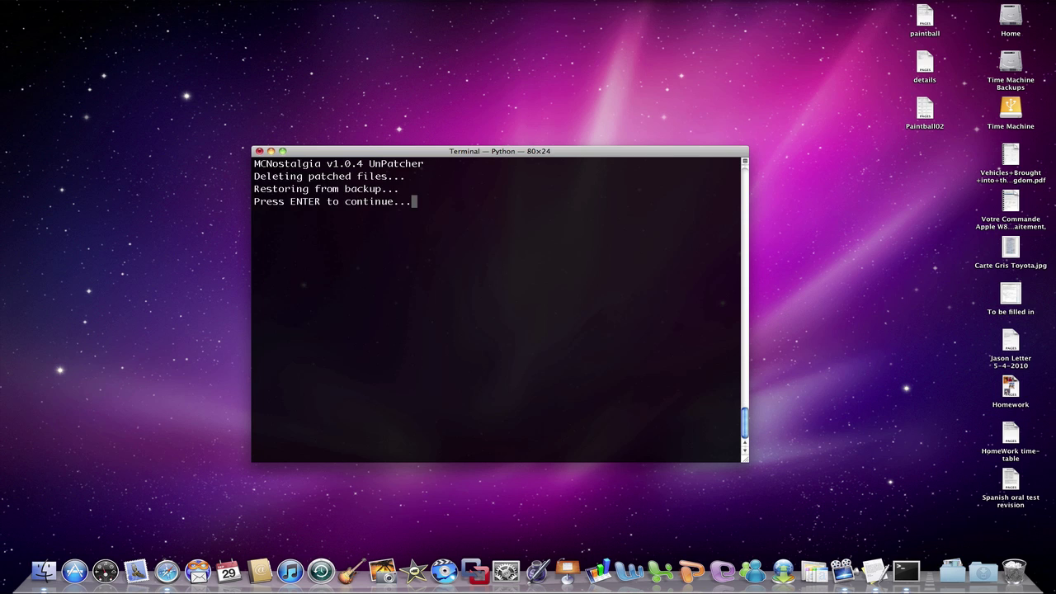
{"action": "key", "text": "Return"}
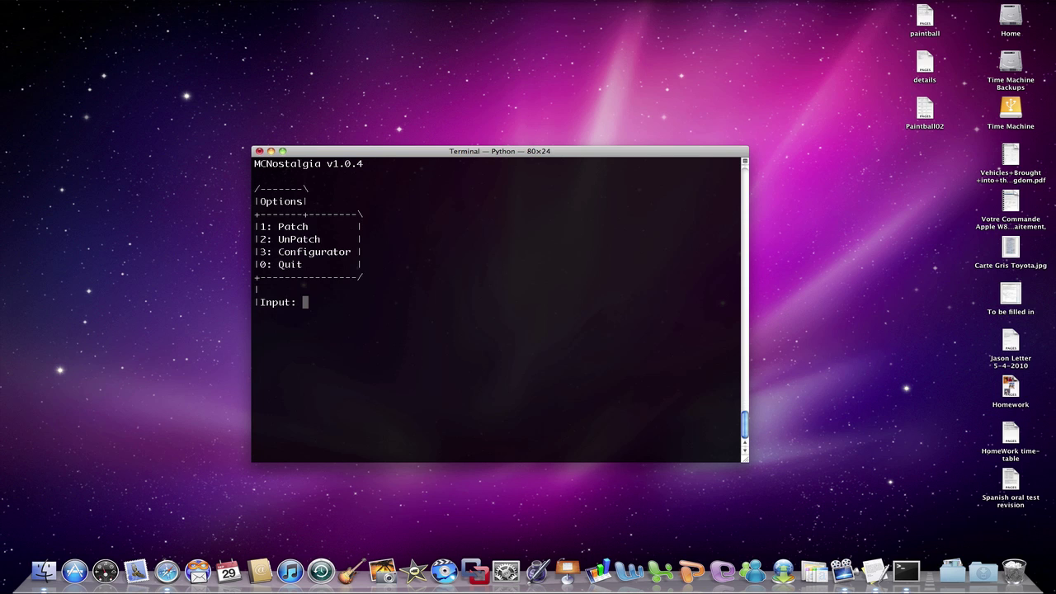
- Reposition the Terminal window slightly and switch to the empty desktop space
{"action": "left_click_drag", "start_coordinate": [379, 150], "coordinate": [405, 170]}
{"action": "key", "text": "ctrl+Left"}
{"action": "key", "text": "ctrl+Down"}
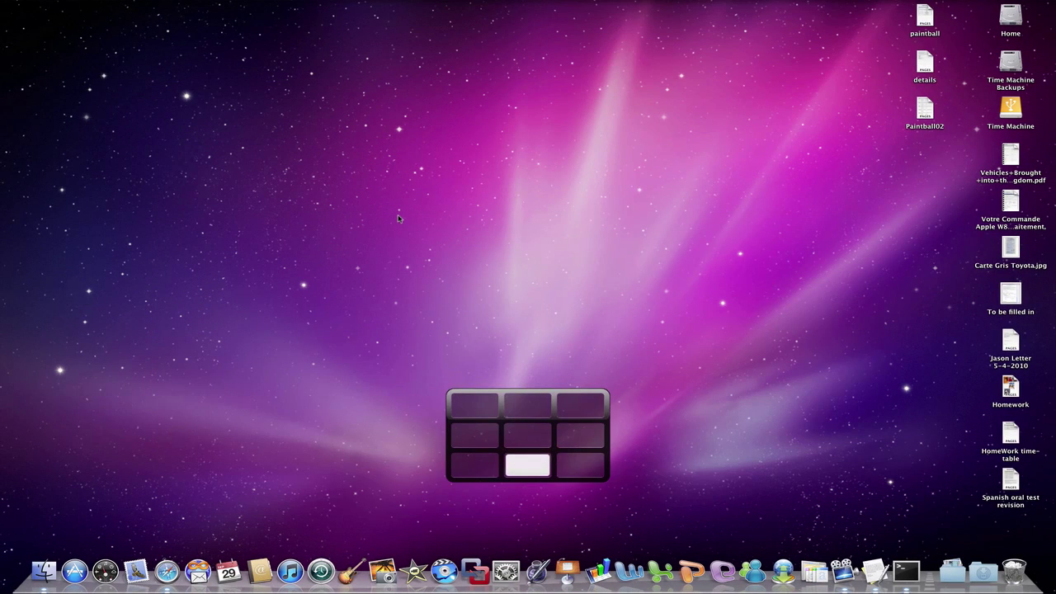
- Switch to the desktop space with the Finder window and search This Mac for minecraft
{"action": "key", "text": "ctrl+Up"}
{"action": "key", "text": "ctrl+Left"}
{"action": "key", "text": "ctrl+Right"}
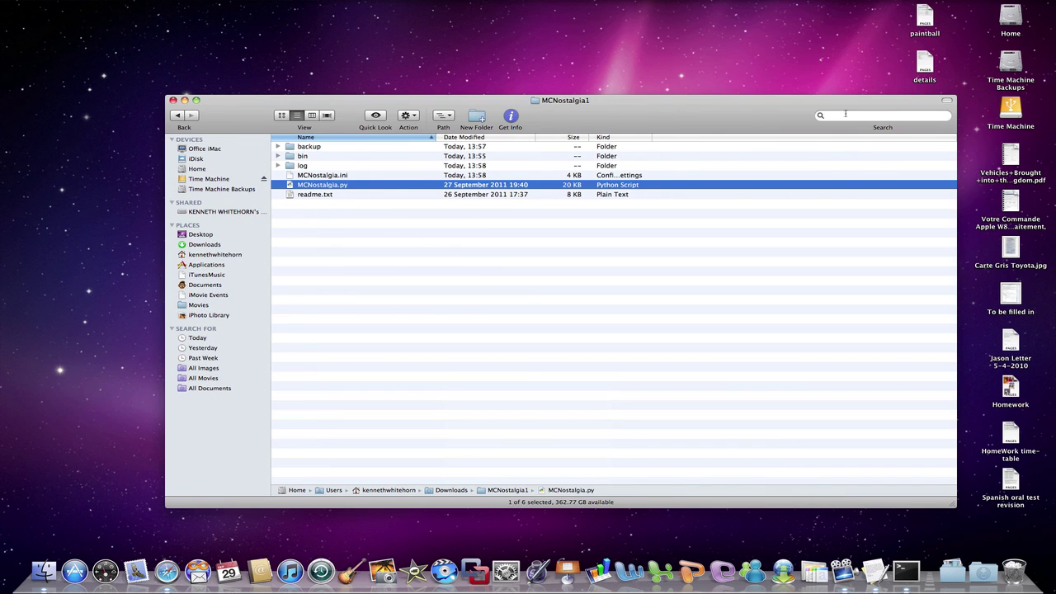
{"action": "left_click", "coordinate": [845, 114]}
{"action": "type", "text": "mimecraft"}
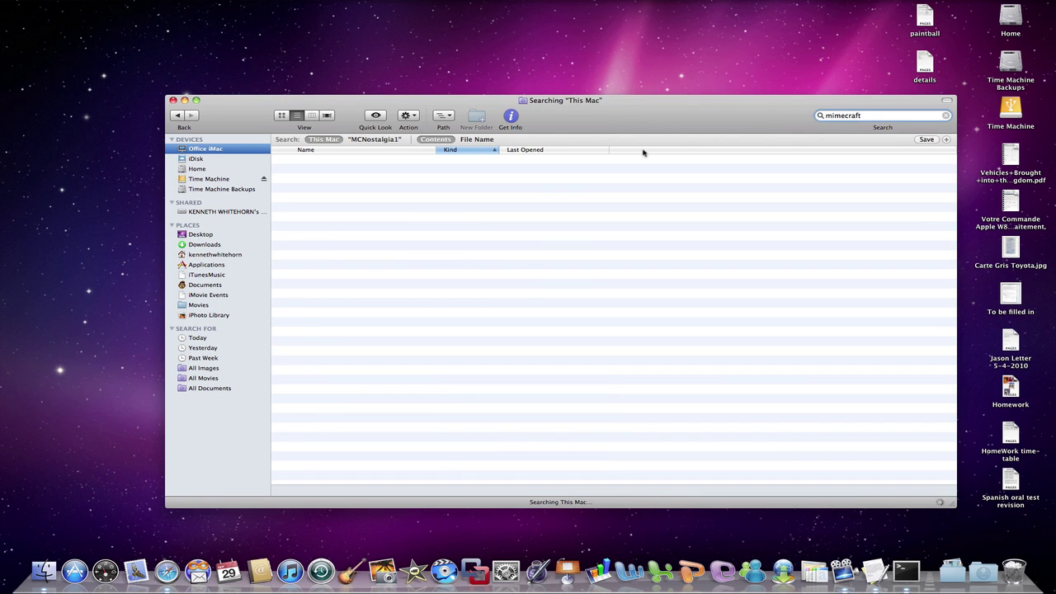
{"action": "left_click_drag", "start_coordinate": [243, 103], "coordinate": [222, 68]}
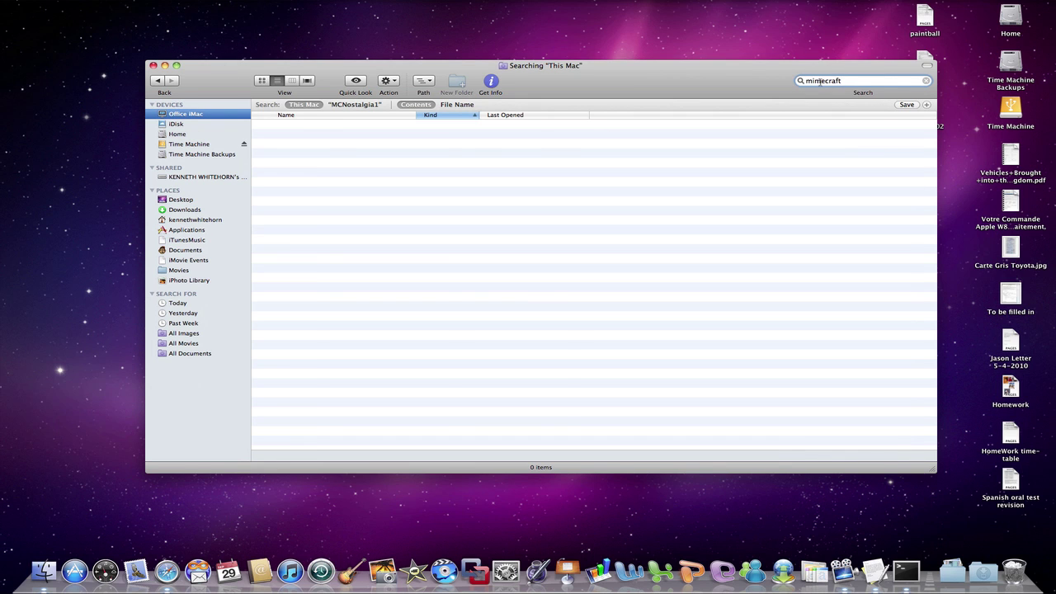
{"action": "left_click", "coordinate": [820, 80]}
{"action": "key", "text": "BackSpace"}
{"action": "type", "text": "n"}
- Launch the Minecraft application from the search results, close the Finder window and log in with the remembered account
{"action": "double_click", "coordinate": [295, 123]}
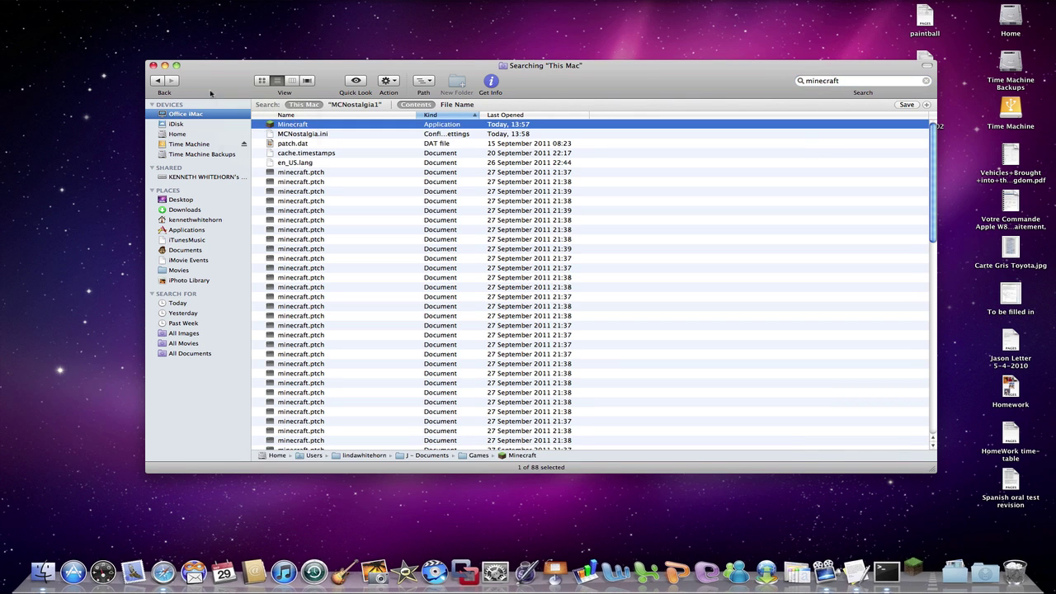
{"action": "left_click", "coordinate": [153, 65]}
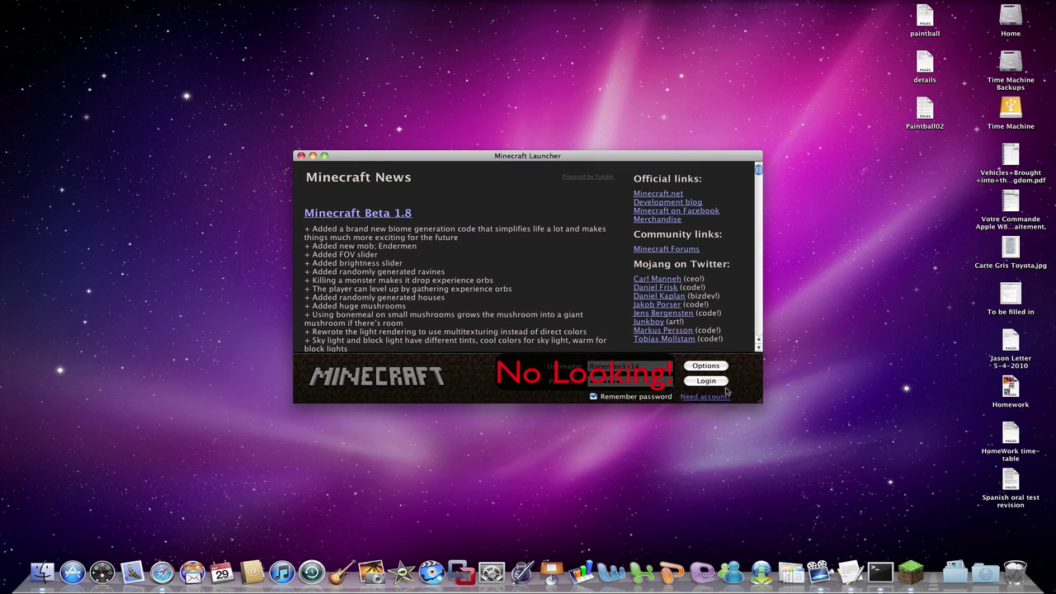
{"action": "left_click", "coordinate": [721, 384]}
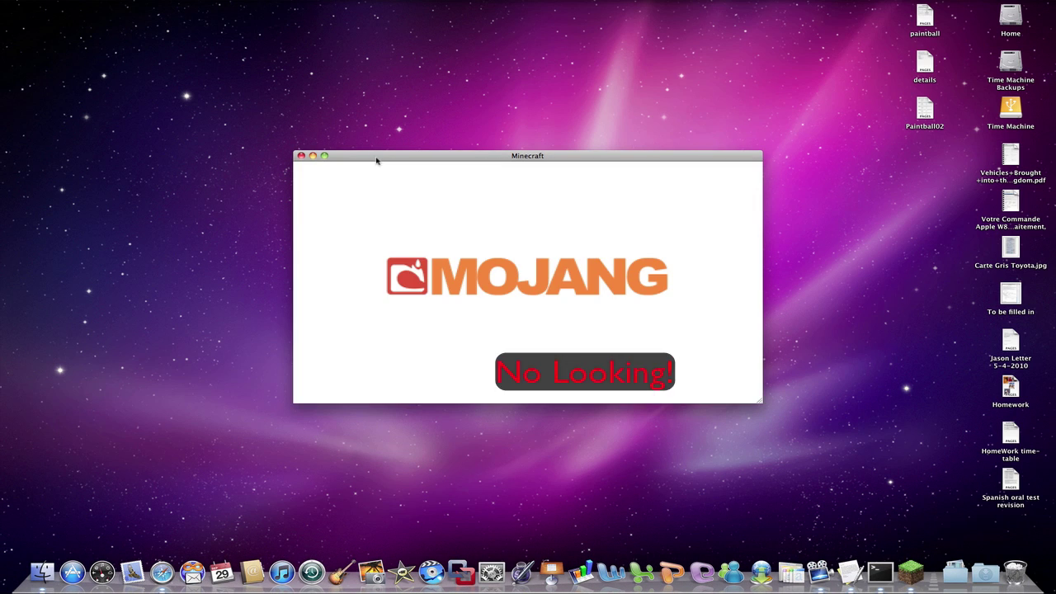
- Close the Minecraft game window and return to the MCNostalgia options menu in Terminal, moving its window higher on the desktop
{"action": "left_click", "coordinate": [302, 156]}
{"action": "key", "text": "ctrl+Right"}
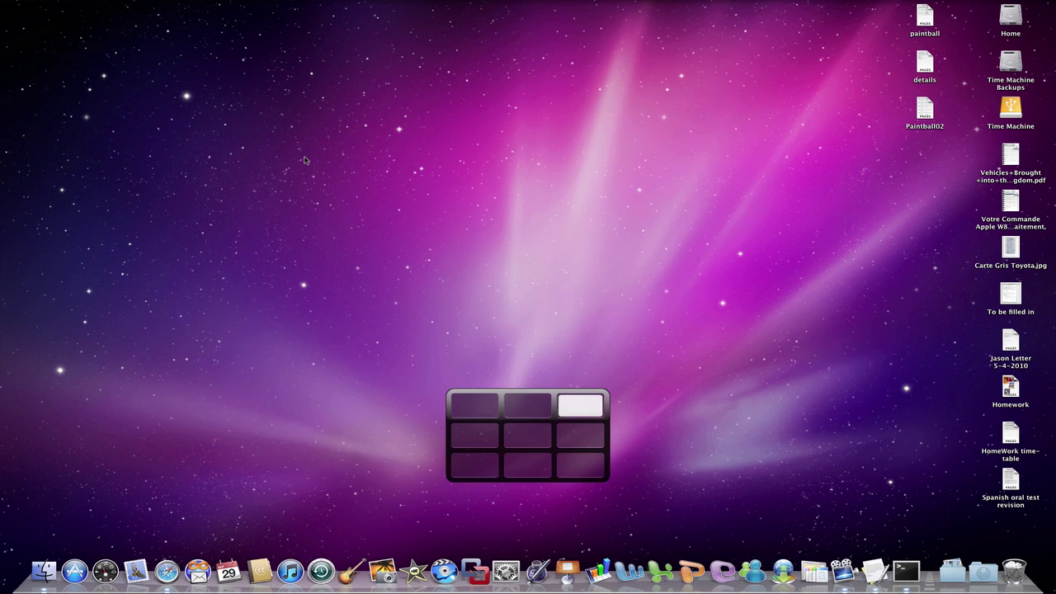
{"action": "key", "text": "ctrl+Down"}
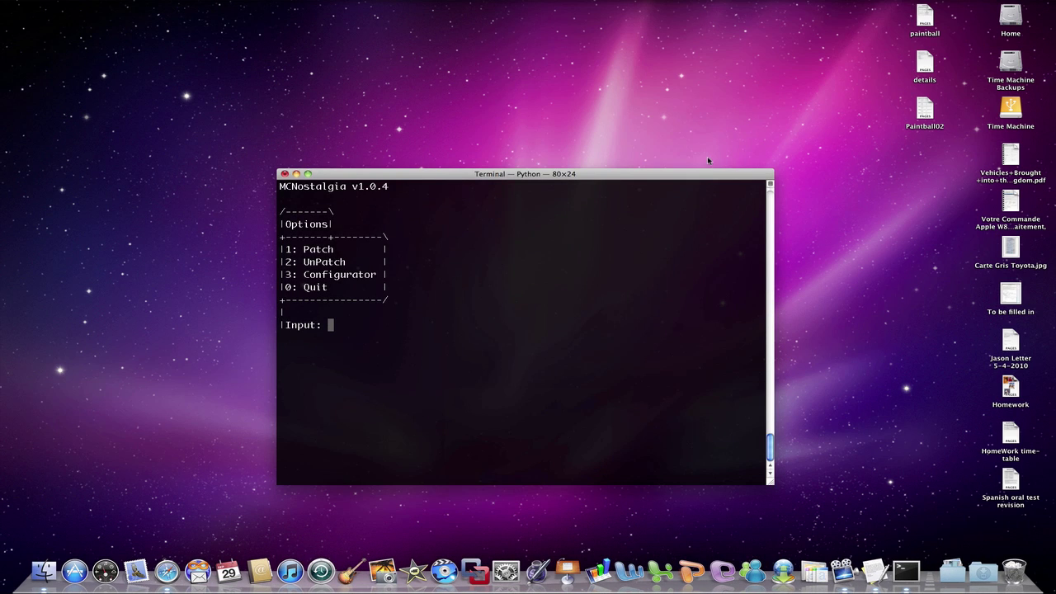
{"action": "mouse_move", "coordinate": [488, 176]}
{"action": "left_mouse_down"}
{"action": "mouse_move", "coordinate": [377, 165]}
{"action": "mouse_move", "coordinate": [492, 162]}
{"action": "left_mouse_up"}
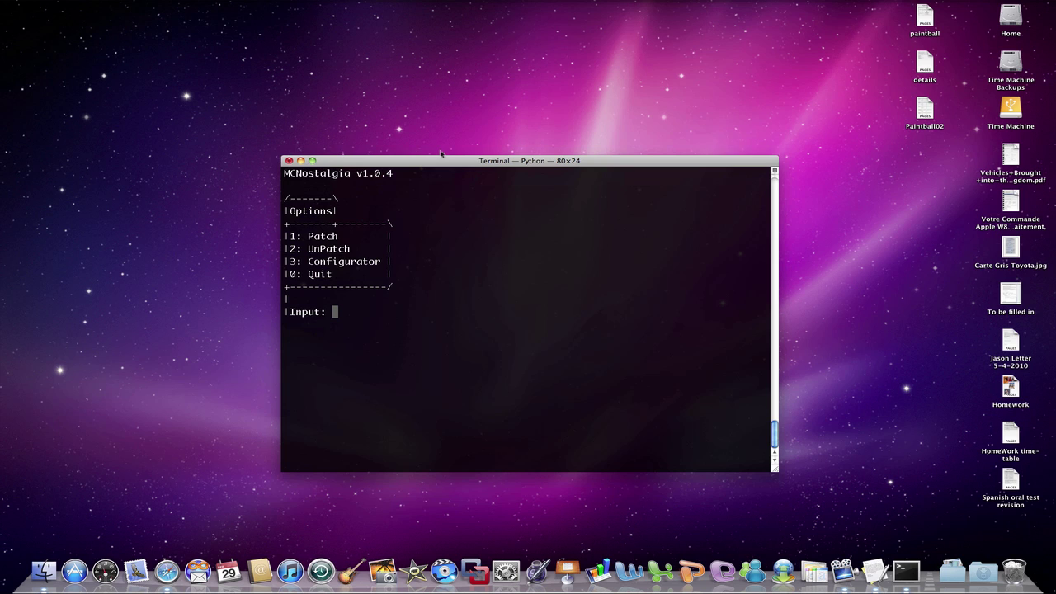
{"action": "left_click_drag", "start_coordinate": [387, 161], "coordinate": [390, 120]}
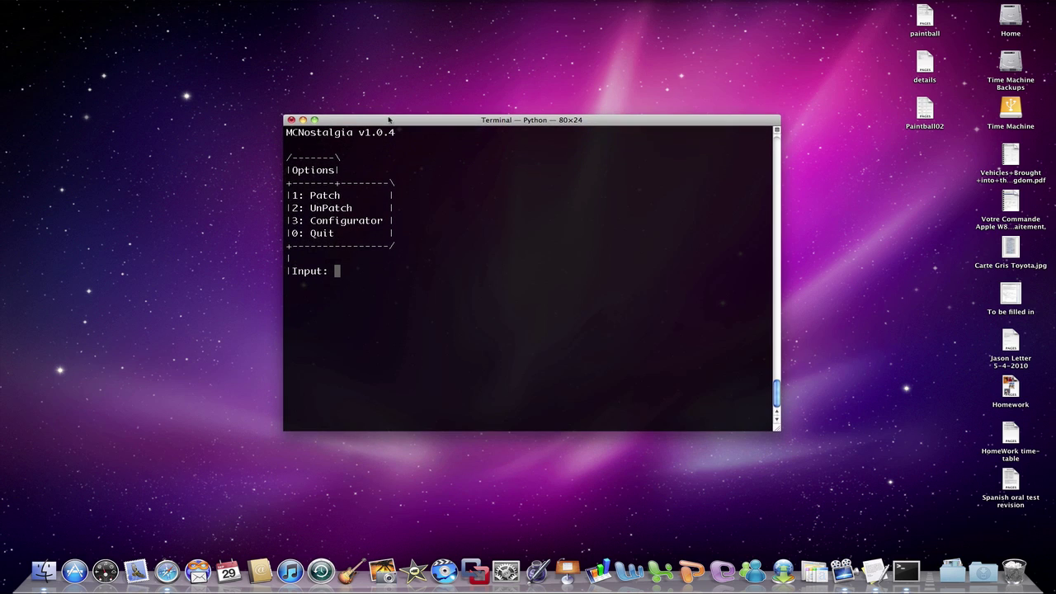